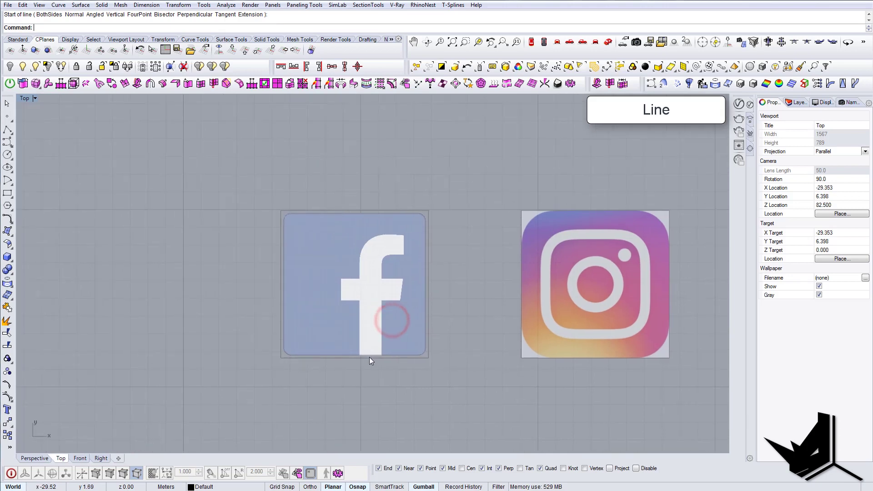
# Step: Draw a long vertical line just beside the left edge of the Facebook f's stem
pyautogui.click(355, 412)
pyautogui.click(355, 134)
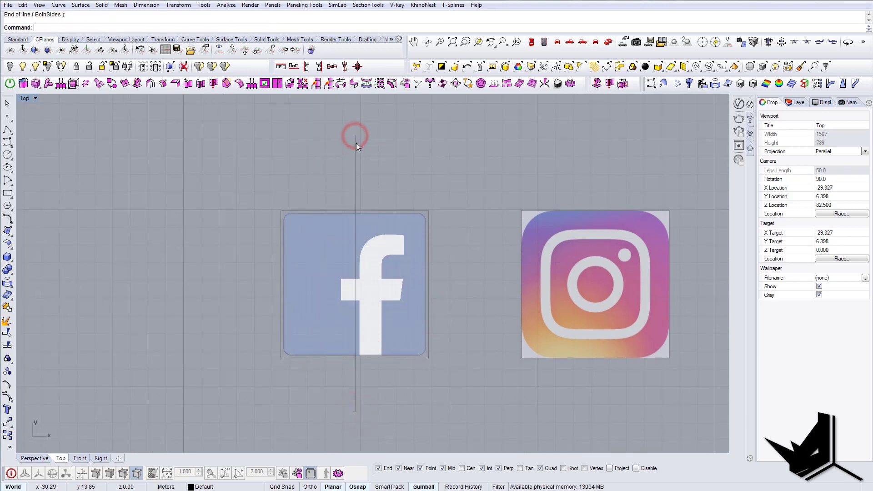
pyautogui.scroll(3, 356, 159)
pyautogui.scroll(-3, 363, 185)
# Step: Copy the vertical line across to the right edge of the f's stem so both stem edges have guide lines
pyautogui.click(363, 185)
pyautogui.scroll(3, 390, 268)
pyautogui.moveTo(384, 262); pyautogui.dragTo(433, 287)
pyautogui.press('alt')
pyautogui.press('Escape')
pyautogui.scroll(-4, 433, 288)
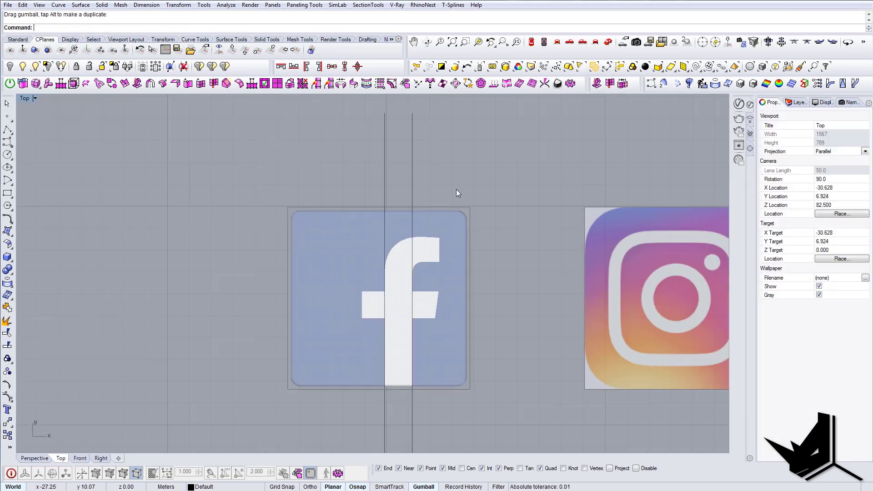
# Step: Copy both vertical guide lines to the left of the Facebook logo and rotate the copies to horizontal
pyautogui.moveTo(441, 177); pyautogui.dragTo(377, 210)
pyautogui.scroll(-4, 390, 208)
pyautogui.moveTo(417, 237); pyautogui.dragTo(264, 231)
pyautogui.press('alt')
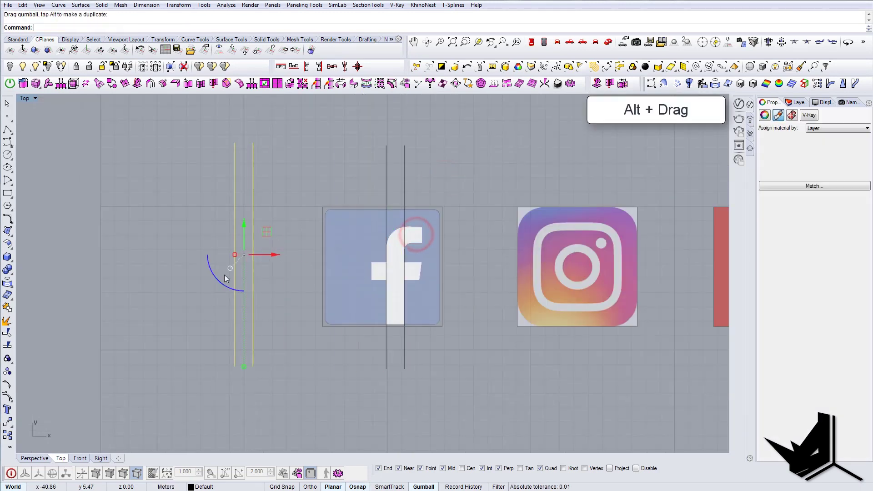
pyautogui.click(216, 277)
pyautogui.press('Return')
# Step: Move the two horizontal lines onto the upper and lower edges of the f's crossbar
pyautogui.moveTo(288, 271); pyautogui.dragTo(351, 280, button='right')
pyautogui.moveTo(327, 246); pyautogui.dragTo(426, 267)
pyautogui.scroll(8, 431, 267)
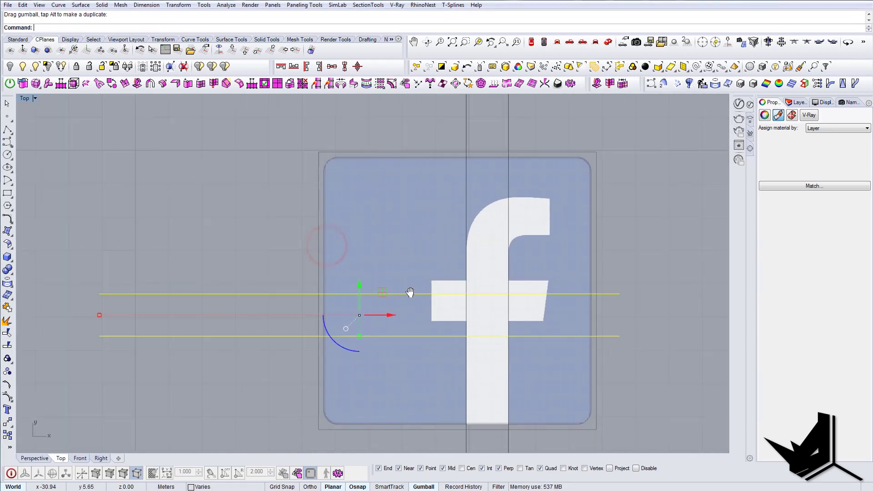
pyautogui.moveTo(429, 295); pyautogui.dragTo(361, 280, button='right')
pyautogui.scroll(2, 378, 281)
pyautogui.moveTo(304, 279); pyautogui.dragTo(314, 259)
pyautogui.moveTo(616, 339); pyautogui.dragTo(587, 297)
pyautogui.moveTo(290, 284); pyautogui.dragTo(288, 281)
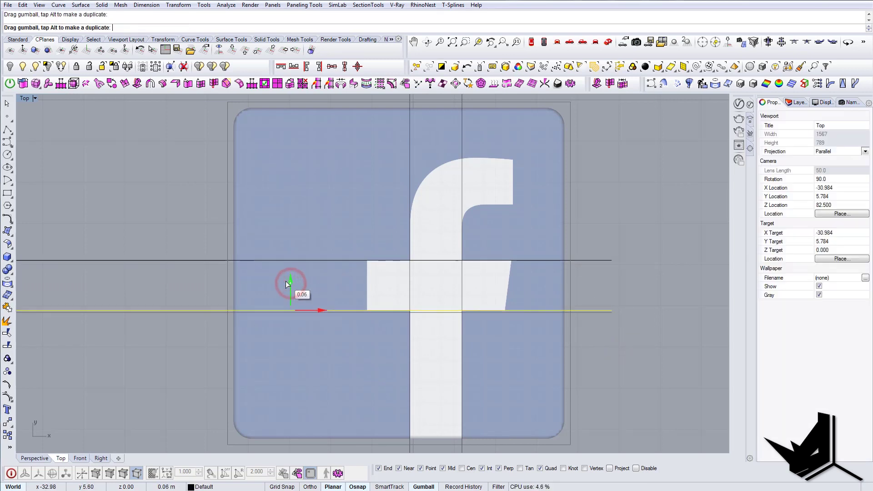
pyautogui.press('Escape')
# Step: Copy the stem's left guide line to the left end of the f's crossbar
pyautogui.scroll(-4, 324, 284)
pyautogui.moveTo(398, 146); pyautogui.dragTo(369, 143)
pyautogui.click(381, 145)
pyautogui.moveTo(408, 259); pyautogui.dragTo(381, 261)
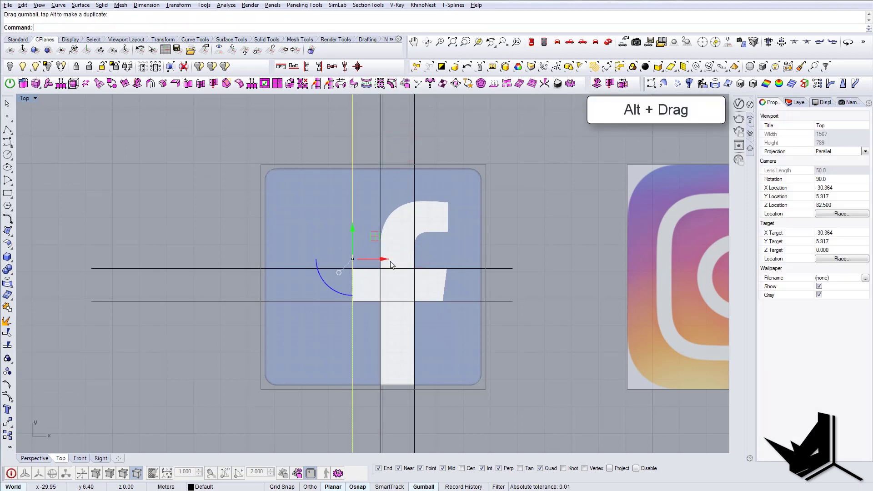
pyautogui.press('Escape')
pyautogui.scroll(-6, 394, 262)
# Step: Copy the crossbar's lower guide line down to the base of the f
pyautogui.moveTo(435, 277); pyautogui.dragTo(440, 297, button='right')
pyautogui.scroll(5, 416, 369)
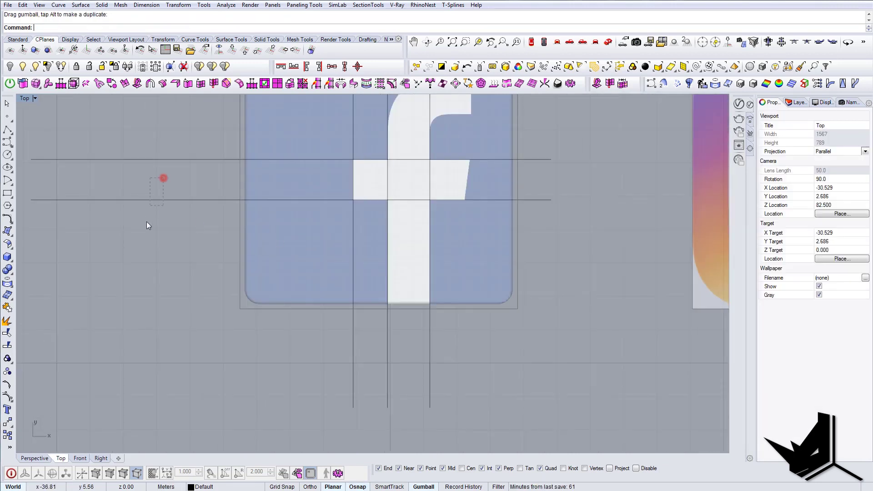
pyautogui.click(163, 199)
pyautogui.moveTo(289, 171); pyautogui.dragTo(266, 274)
pyautogui.press('alt')
pyautogui.press('Escape')
pyautogui.scroll(-3, 426, 224)
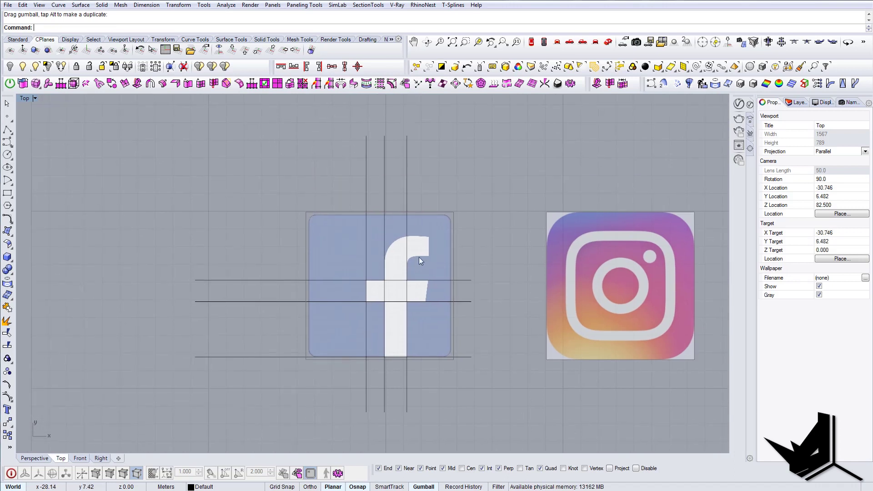
# Step: Copy the stem's right guide line to the right end of the f's upper arm
pyautogui.scroll(2, 421, 260)
pyautogui.click(423, 137)
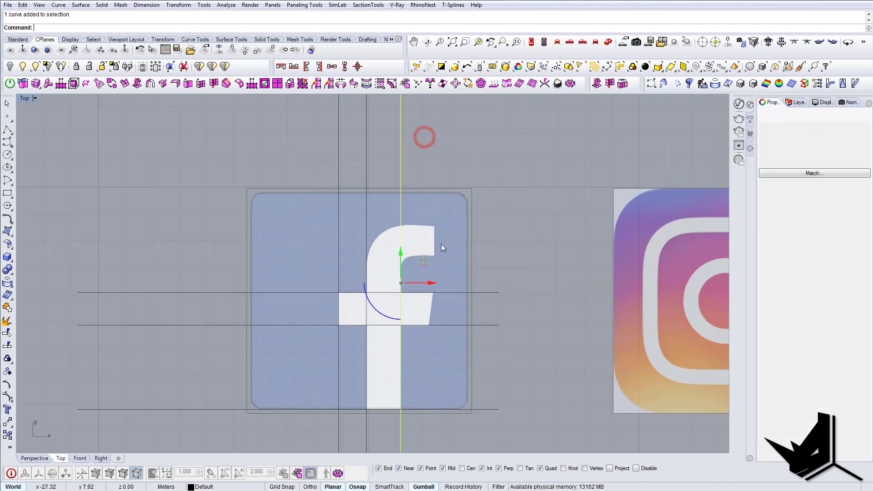
pyautogui.scroll(2, 430, 249)
pyautogui.scroll(2, 418, 267)
pyautogui.moveTo(398, 261); pyautogui.dragTo(460, 264)
pyautogui.press('alt')
pyautogui.scroll(-3, 468, 273)
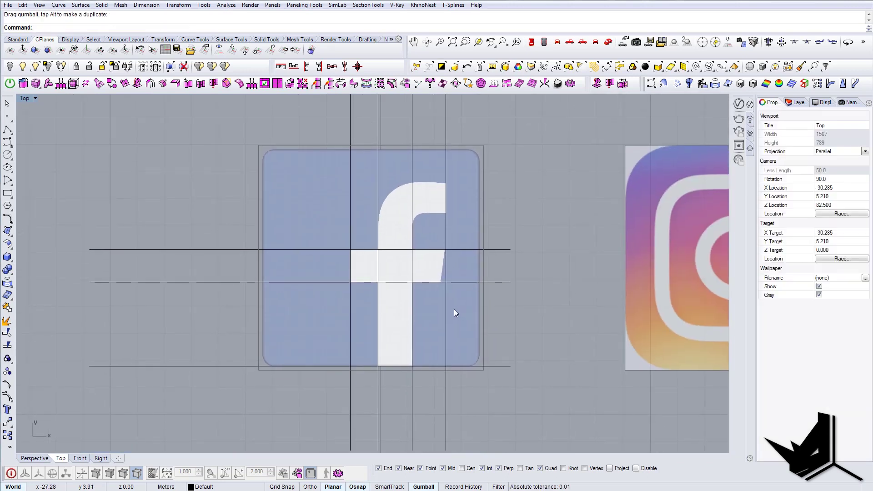
# Step: Draw a slanted line along the crossbar's angled right end, extending below its lower edge
pyautogui.moveTo(453, 309); pyautogui.dragTo(438, 304, button='right')
pyautogui.rightClick(437, 296)
pyautogui.scroll(10, 435, 281)
pyautogui.scroll(3, 416, 182)
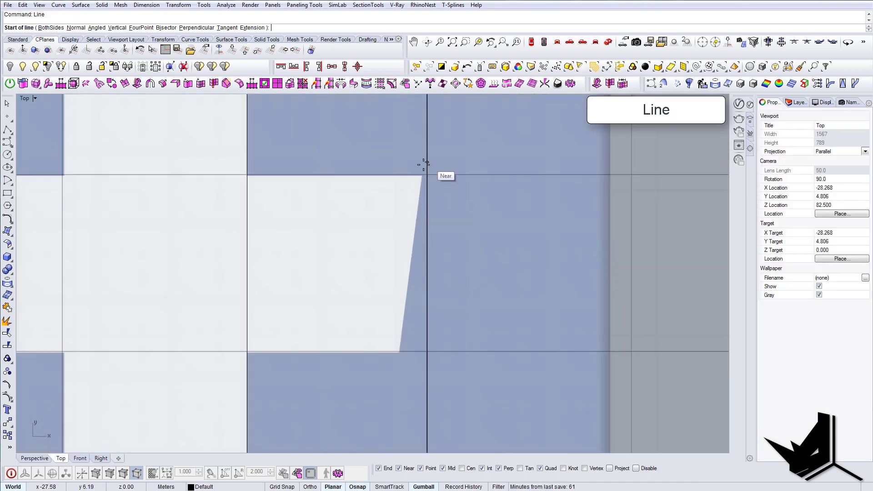
pyautogui.click(423, 176)
pyautogui.scroll(-3, 422, 175)
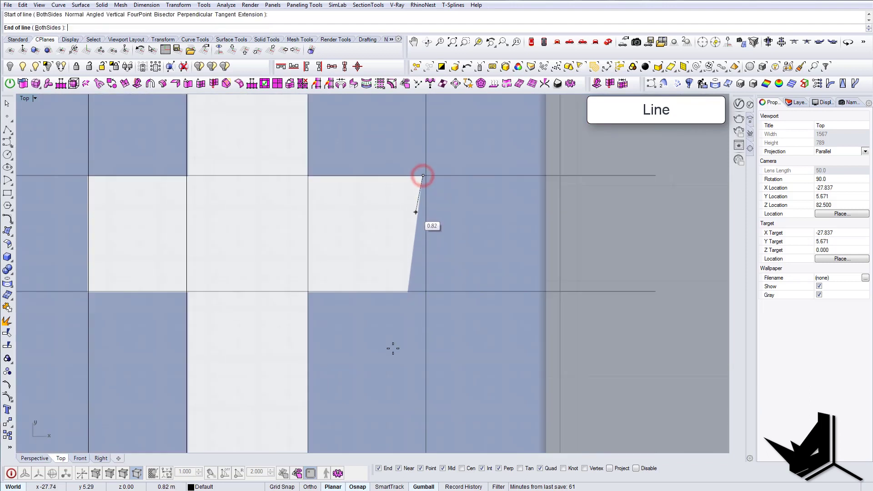
pyautogui.click(394, 403)
pyautogui.rightClick(394, 403)
pyautogui.press('Escape')
# Step: Move the slanted line upward along its own direction so it crosses both crossbar edges
pyautogui.click(390, 399)
pyautogui.moveTo(403, 416); pyautogui.dragTo(396, 398, button='right')
pyautogui.write('m')
pyautogui.press('Return')
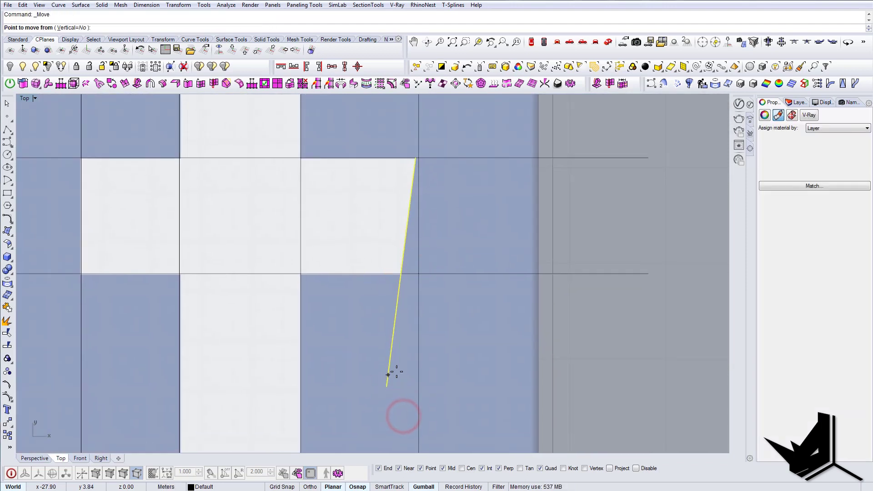
pyautogui.click(394, 370)
pyautogui.click(395, 335)
pyautogui.press('Escape')
# Step: Copy the crossbar's upper guide line up to the underside of the f's upper arm
pyautogui.scroll(-8, 394, 324)
pyautogui.moveTo(363, 260); pyautogui.dragTo(392, 280, button='right')
pyautogui.scroll(4, 382, 192)
pyautogui.moveTo(370, 193); pyautogui.dragTo(385, 223, button='right')
pyautogui.moveTo(427, 193); pyautogui.dragTo(417, 196, button='right')
pyautogui.moveTo(444, 270); pyautogui.dragTo(432, 252, button='right')
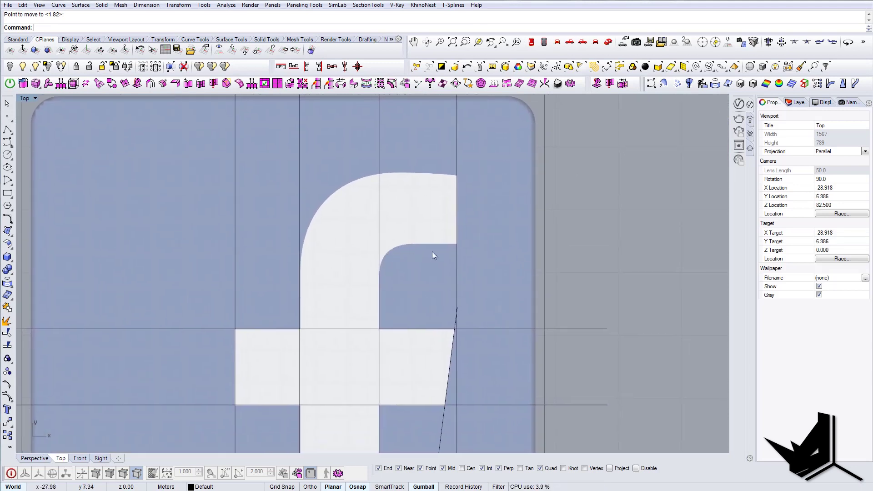
pyautogui.scroll(-2, 433, 256)
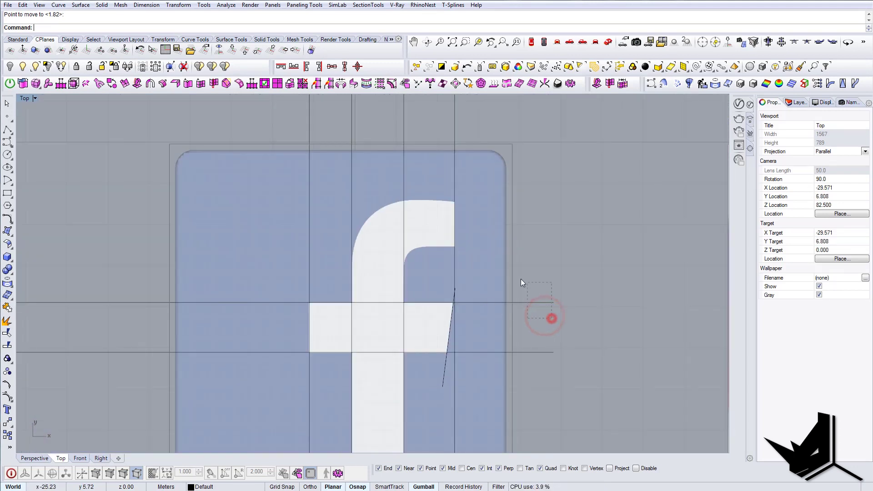
pyautogui.moveTo(551, 318); pyautogui.dragTo(525, 279)
pyautogui.scroll(2, 331, 299)
pyautogui.moveTo(169, 279); pyautogui.dragTo(176, 190)
pyautogui.press('alt')
pyautogui.moveTo(195, 181); pyautogui.dragTo(192, 164, button='right')
pyautogui.press('Escape')
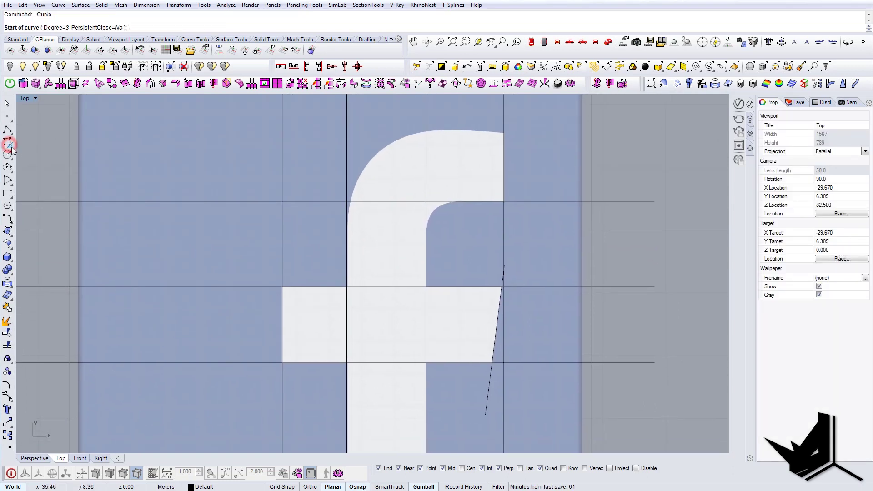
pyautogui.click(9, 144)
pyautogui.click(35, 148)
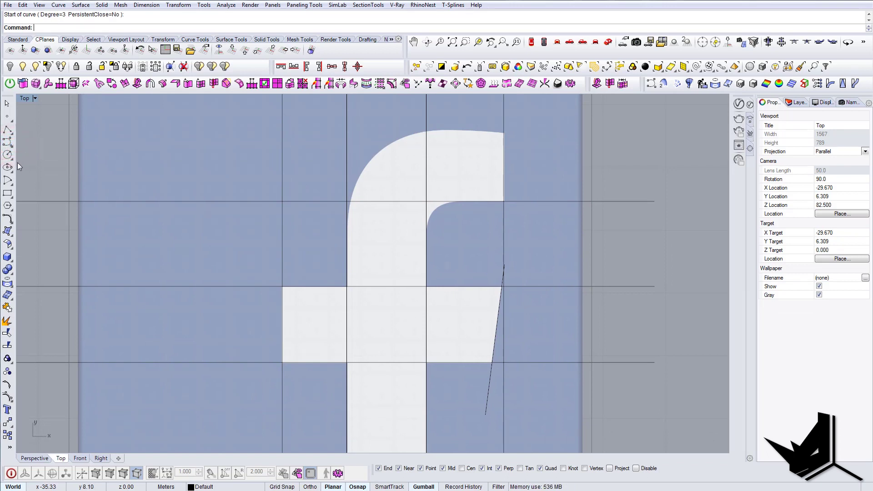
pyautogui.click(13, 146)
# Step: Draw a circle tangent to the stem's right guide line and the arm's underside line, fitting the f's inner rounded corner
pyautogui.click(7, 154)
pyautogui.click(19, 168)
pyautogui.scroll(3, 425, 237)
pyautogui.click(426, 234)
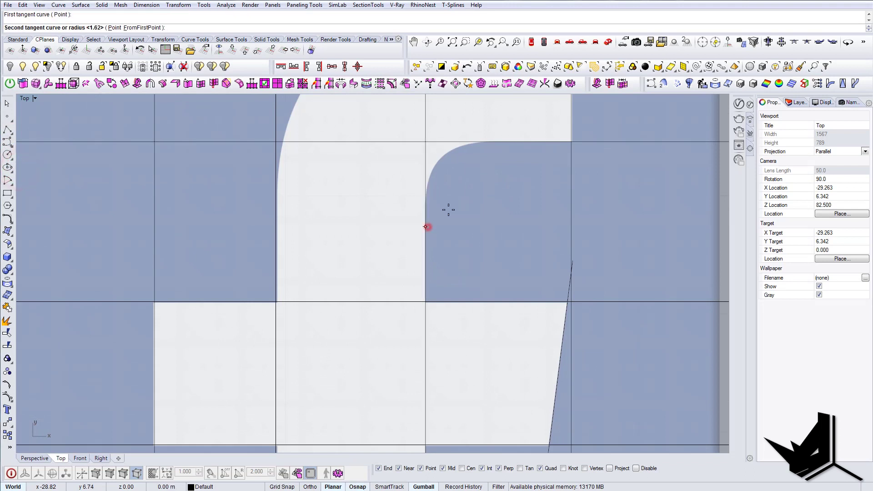
pyautogui.click(506, 140)
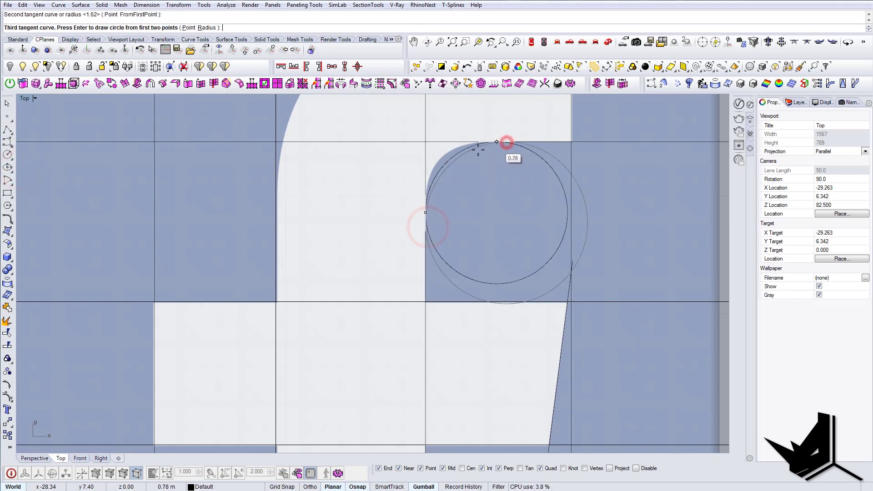
pyautogui.click(453, 149)
# Step: Draw an interpolated curve along the f's outer rounded top, from the stem's left guide line past the arm's right end
pyautogui.scroll(-4, 462, 182)
pyautogui.moveTo(427, 115); pyautogui.dragTo(422, 210, button='right')
pyautogui.scroll(2, 465, 180)
pyautogui.moveTo(462, 182); pyautogui.dragTo(445, 204, button='right')
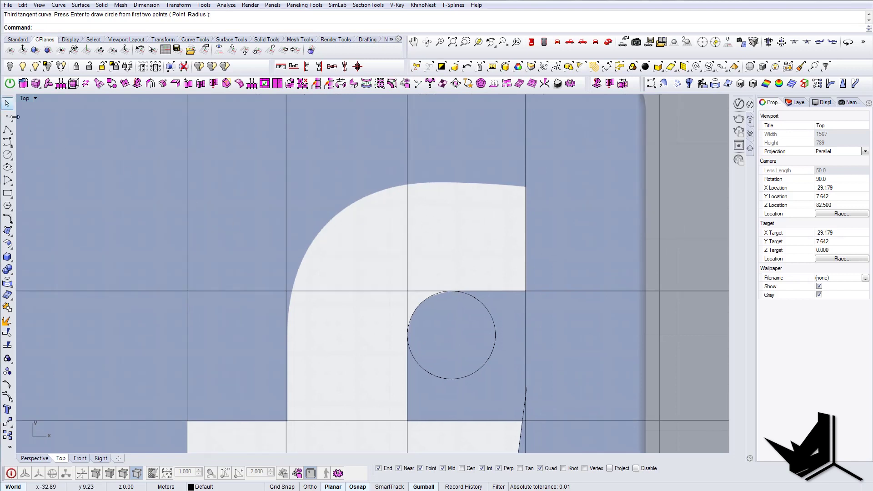
pyautogui.click(12, 135)
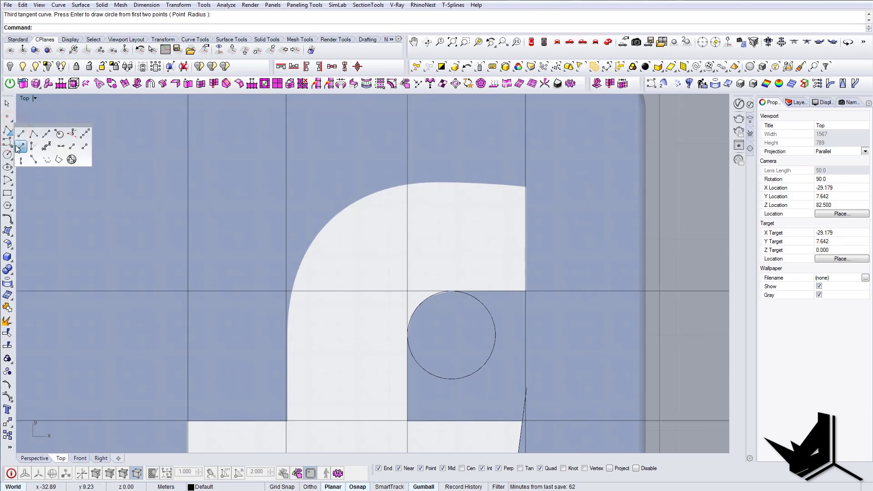
pyautogui.click(13, 145)
pyautogui.click(32, 148)
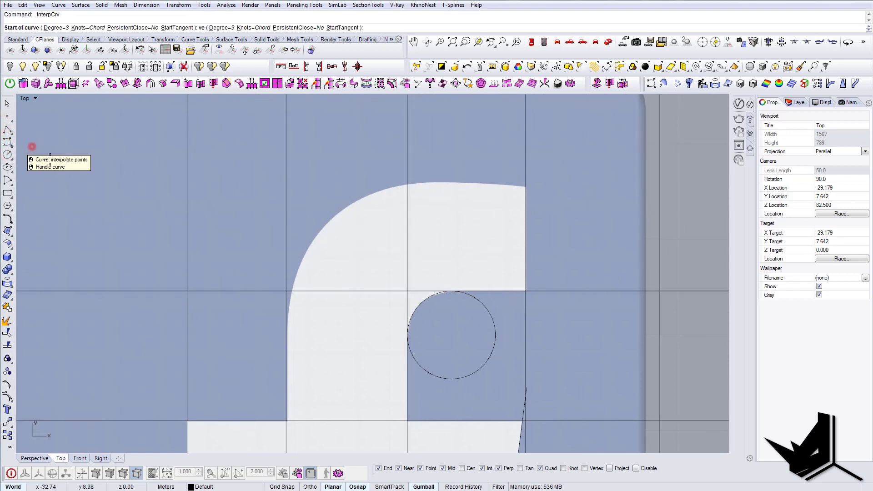
pyautogui.click(290, 360)
pyautogui.scroll(2, 305, 280)
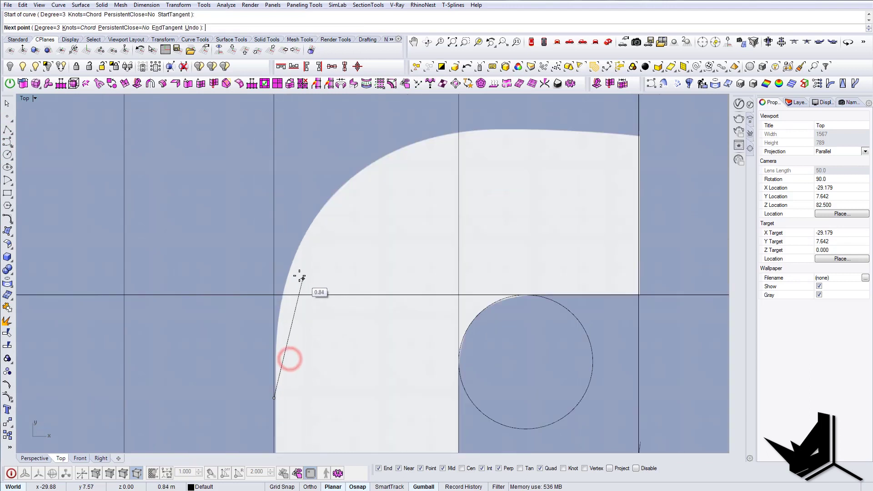
pyautogui.click(289, 272)
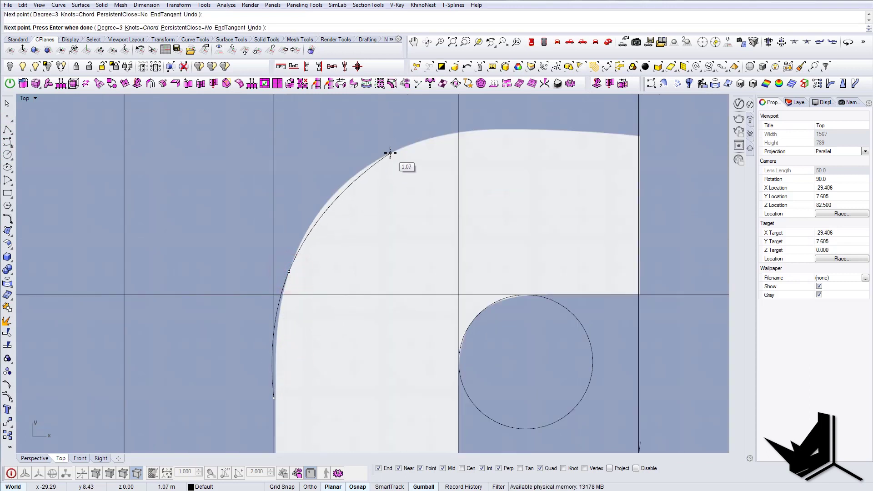
pyautogui.moveTo(509, 181); pyautogui.dragTo(358, 220, button='right')
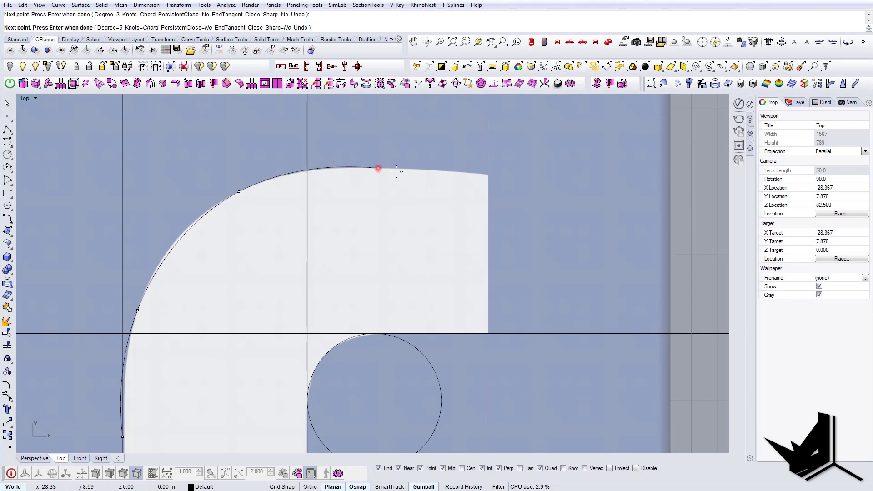
pyautogui.rightClick(566, 182)
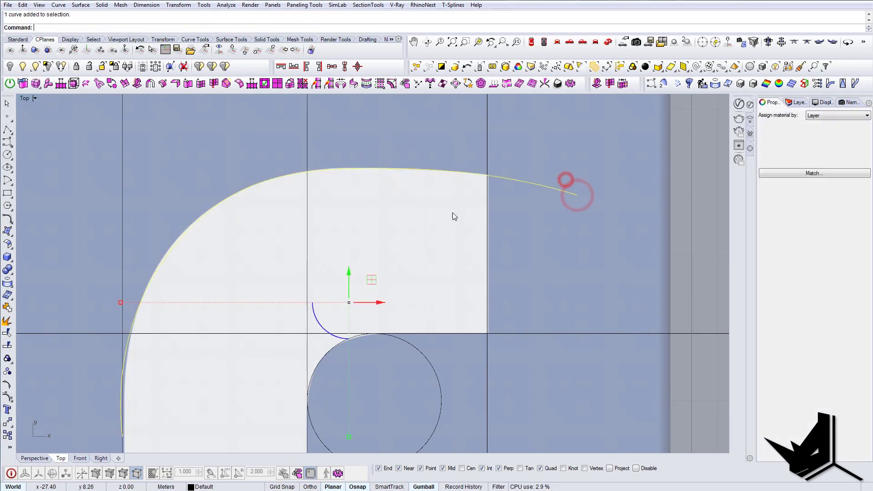
# Step: Show the curve's control points and align its two lowest points onto the stem's left guide line with SetPt
pyautogui.click(9, 389)
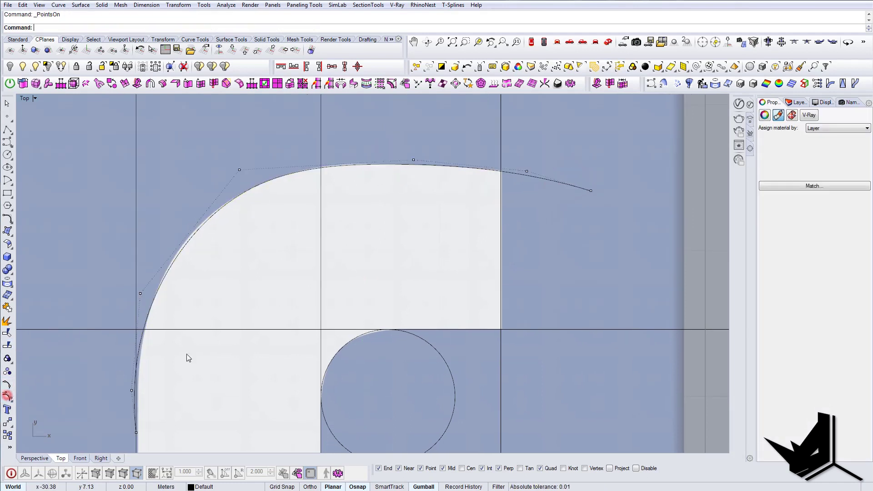
pyautogui.moveTo(117, 372); pyautogui.dragTo(234, 270, button='right')
pyautogui.moveTo(263, 315); pyautogui.dragTo(265, 335)
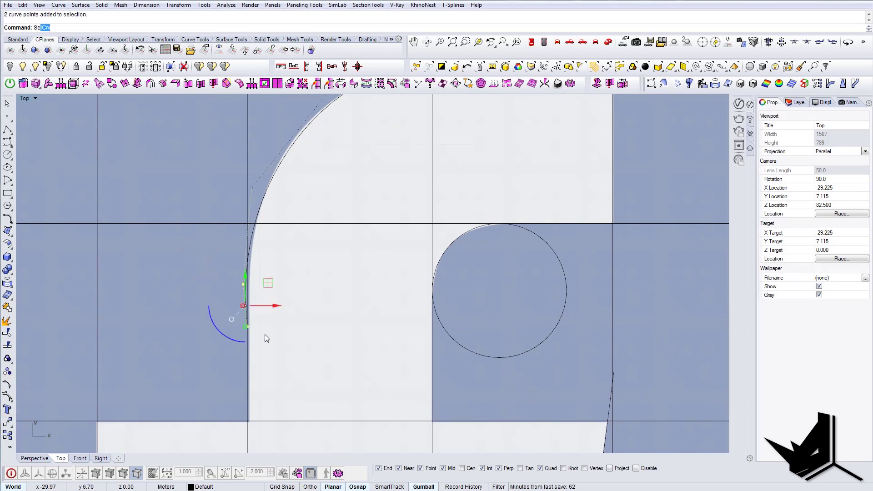
pyautogui.press('Return')
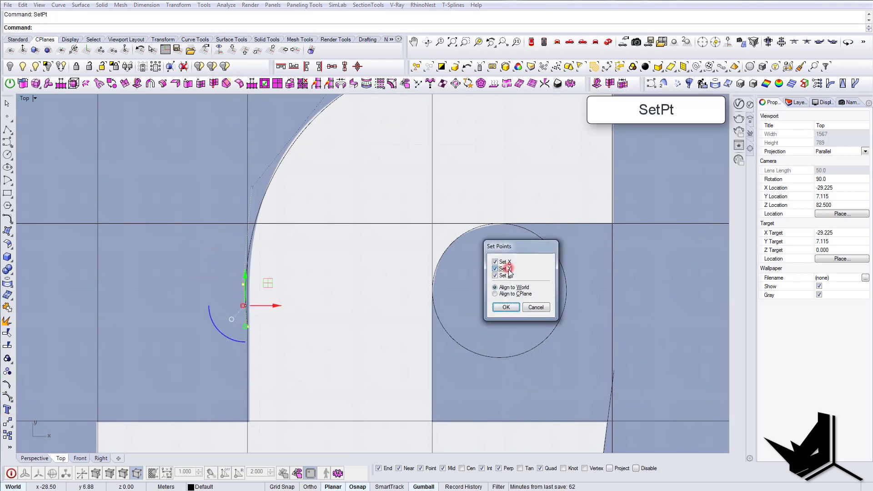
pyautogui.click(506, 308)
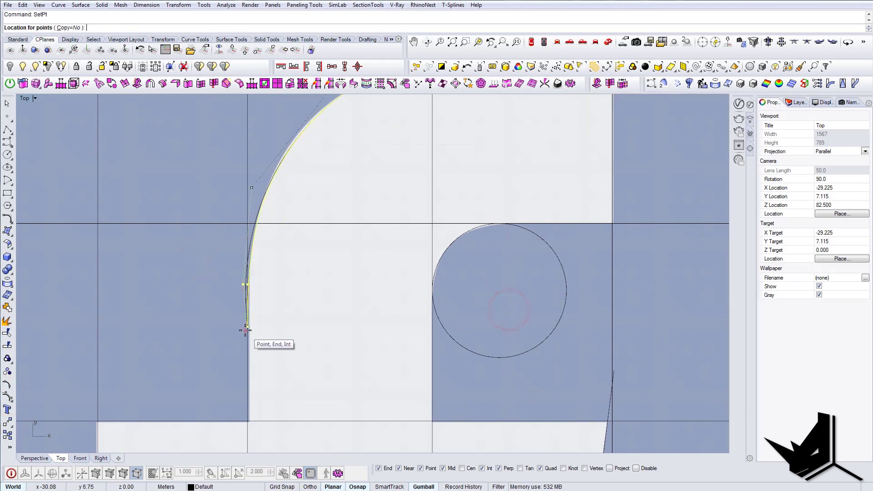
pyautogui.moveTo(318, 271); pyautogui.dragTo(316, 334, button='right')
# Step: Nudge the curve's remaining control points to fit the f's rounded outer edge
pyautogui.moveTo(316, 150); pyautogui.dragTo(333, 193, button='right')
pyautogui.moveTo(336, 147); pyautogui.dragTo(392, 172)
pyautogui.moveTo(194, 254); pyautogui.dragTo(282, 311)
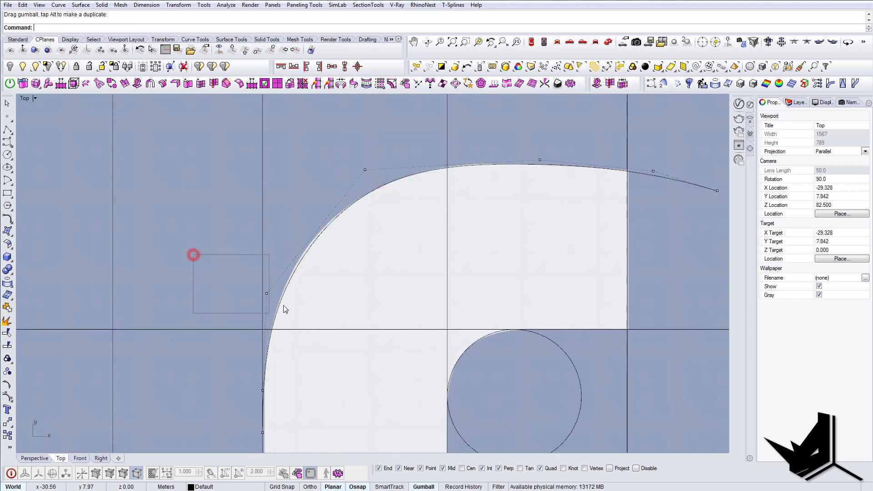
pyautogui.moveTo(288, 272); pyautogui.dragTo(287, 271)
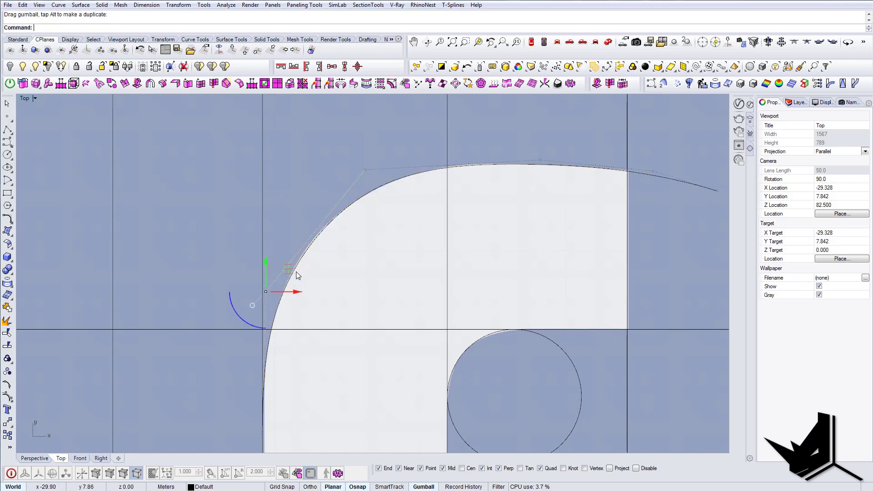
pyautogui.moveTo(470, 249); pyautogui.dragTo(348, 286, button='right')
pyautogui.moveTo(442, 174); pyautogui.dragTo(444, 173)
# Step: Inspect the guide lines, circle and curve against the f from its top to its base
pyautogui.scroll(-8, 501, 216)
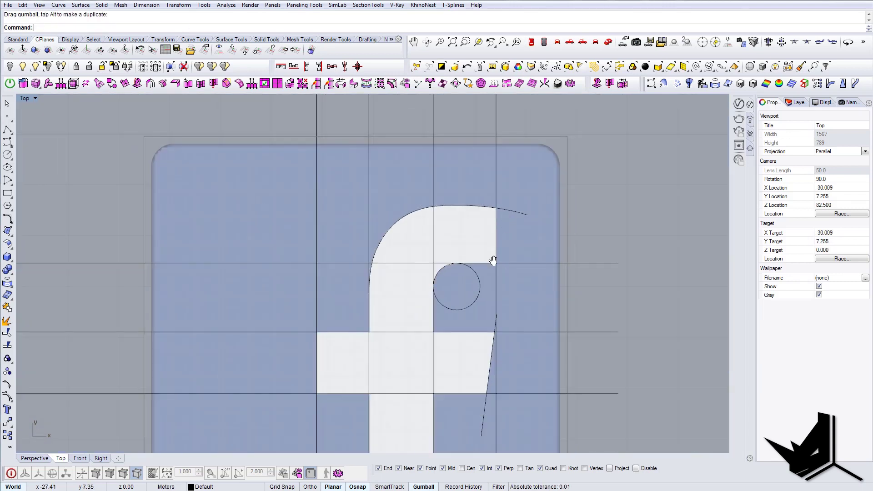
pyautogui.moveTo(505, 269); pyautogui.dragTo(463, 233, button='right')
pyautogui.moveTo(457, 307); pyautogui.dragTo(456, 217, button='right')
pyautogui.scroll(-6, 456, 217)
pyautogui.scroll(6, 387, 352)
pyautogui.moveTo(388, 350); pyautogui.dragTo(373, 400, button='right')
pyautogui.scroll(-8, 373, 400)
pyautogui.moveTo(421, 310); pyautogui.dragTo(429, 161, button='right')
pyautogui.scroll(6, 380, 182)
pyautogui.scroll(-2, 429, 161)
pyautogui.scroll(6, 323, 240)
pyautogui.moveTo(326, 239); pyautogui.dragTo(364, 278, button='right')
pyautogui.scroll(-6, 442, 256)
pyautogui.moveTo(485, 268); pyautogui.dragTo(455, 251, button='right')
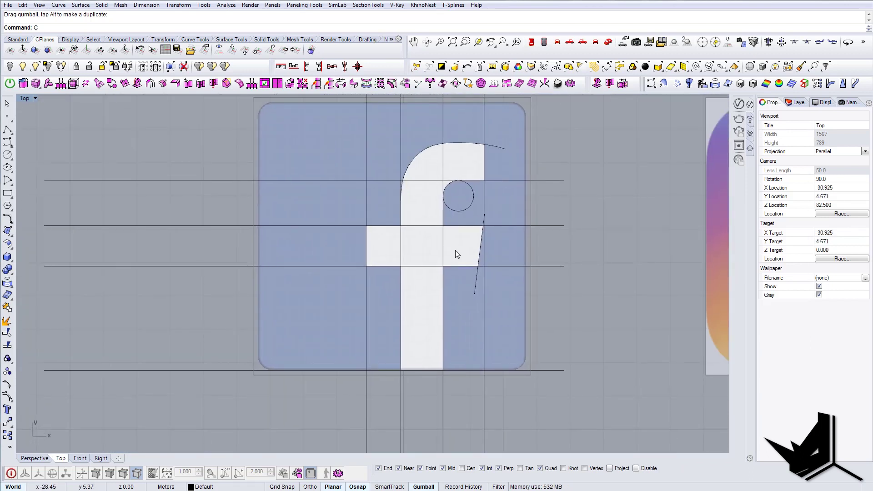
# Step: Run a curve boolean on all the traced curves, keeping every region inside the f combined as one outline
pyautogui.moveTo(581, 391); pyautogui.dragTo(295, 118)
pyautogui.press('Return')
pyautogui.click(459, 162)
pyautogui.scroll(4, 436, 171)
pyautogui.click(445, 175)
pyautogui.click(412, 189)
pyautogui.scroll(-3, 409, 209)
pyautogui.click(404, 243)
pyautogui.click(446, 251)
pyautogui.click(359, 261)
pyautogui.click(396, 313)
pyautogui.scroll(-3, 433, 294)
pyautogui.press('Return')
pyautogui.scroll(-3, 481, 268)
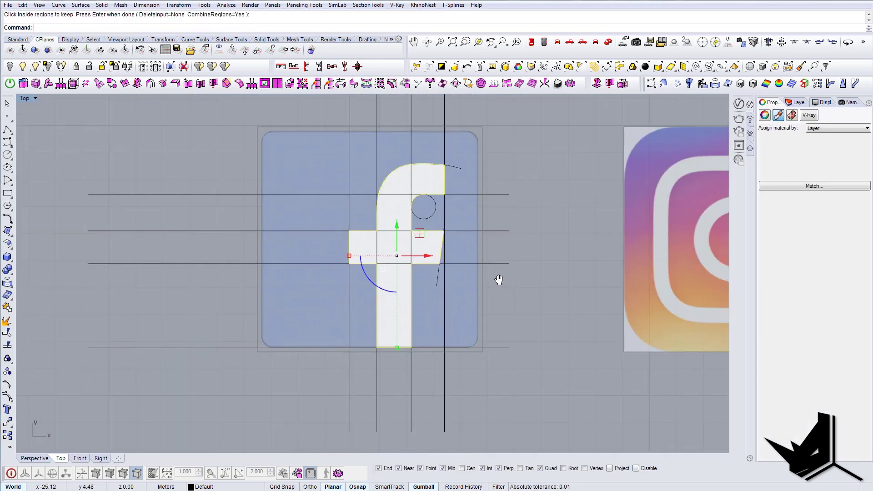
# Step: Try placing a copy of the combined f outline in the empty space left of the Facebook image, and undo it
pyautogui.moveTo(438, 264); pyautogui.dragTo(134, 252)
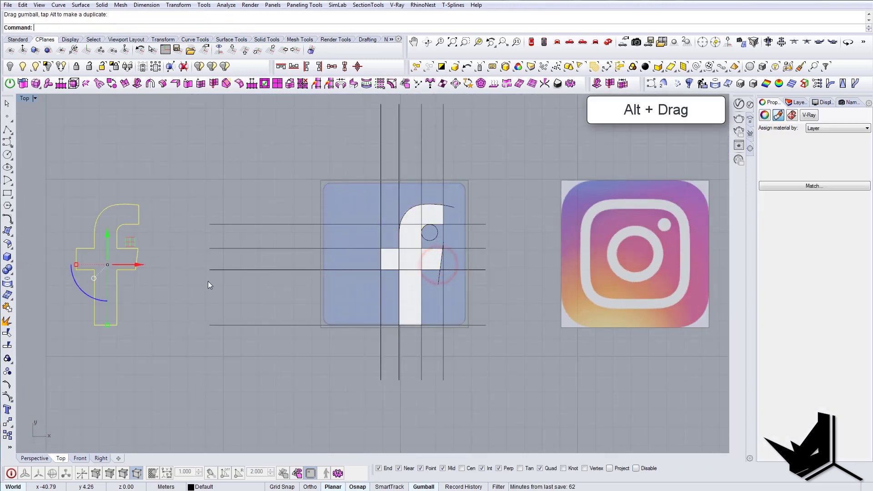
pyautogui.press('Escape')
pyautogui.moveTo(143, 309); pyautogui.dragTo(196, 300, button='right')
pyautogui.moveTo(191, 304); pyautogui.dragTo(159, 278)
pyautogui.press('Escape')
pyautogui.moveTo(469, 283); pyautogui.dragTo(419, 291, button='right')
pyautogui.hotkey('ctrl', 'z')
# Step: Delete all vertical and horizontal guide lines crossing the Facebook image
pyautogui.moveTo(487, 157); pyautogui.dragTo(373, 154)
pyautogui.press('Delete')
pyautogui.moveTo(261, 384); pyautogui.dragTo(246, 209)
pyautogui.press('Delete')
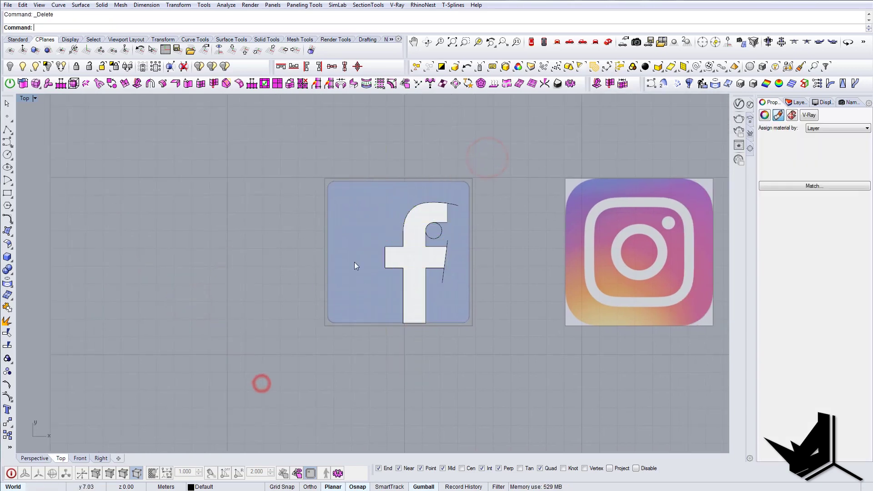
# Step: Delete the leftover circle, upper curve and slanted line around the f, keeping only its combined outline
pyautogui.moveTo(459, 298); pyautogui.dragTo(419, 296, button='right')
pyautogui.scroll(3, 404, 240)
pyautogui.click(395, 233)
pyautogui.press('Delete')
pyautogui.click(420, 187)
pyautogui.click(410, 249)
pyautogui.press('Return')
pyautogui.press('Delete')
pyautogui.scroll(-2, 417, 244)
pyautogui.click(394, 247)
pyautogui.press('Escape')
# Step: Draw a rectangle over the Facebook image from its upper-left corner to its lower-right corner
pyautogui.moveTo(497, 269); pyautogui.dragTo(406, 273, button='right')
pyautogui.moveTo(300, 208); pyautogui.dragTo(410, 242, button='right')
pyautogui.moveTo(522, 250); pyautogui.dragTo(409, 236, button='right')
pyautogui.moveTo(203, 205); pyautogui.dragTo(291, 212, button='right')
pyautogui.scroll(2, 315, 213)
pyautogui.write('Rectangle')
pyautogui.press('Return')
pyautogui.click(244, 186)
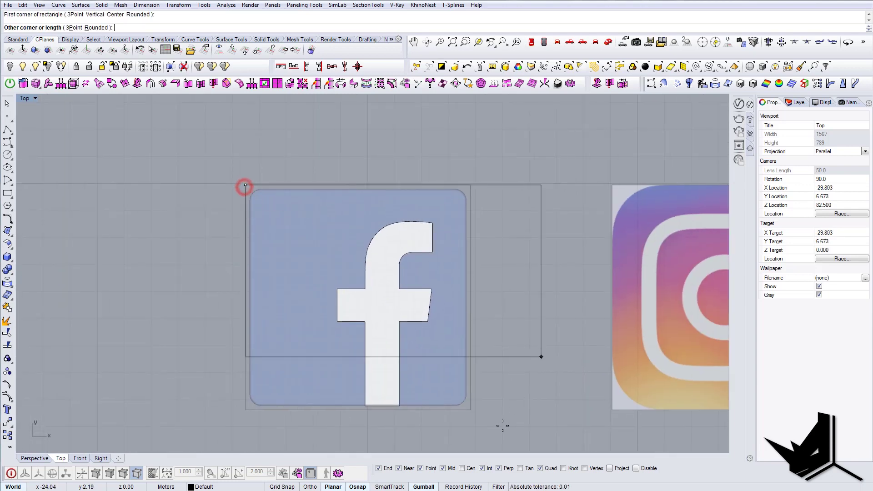
pyautogui.click(470, 412)
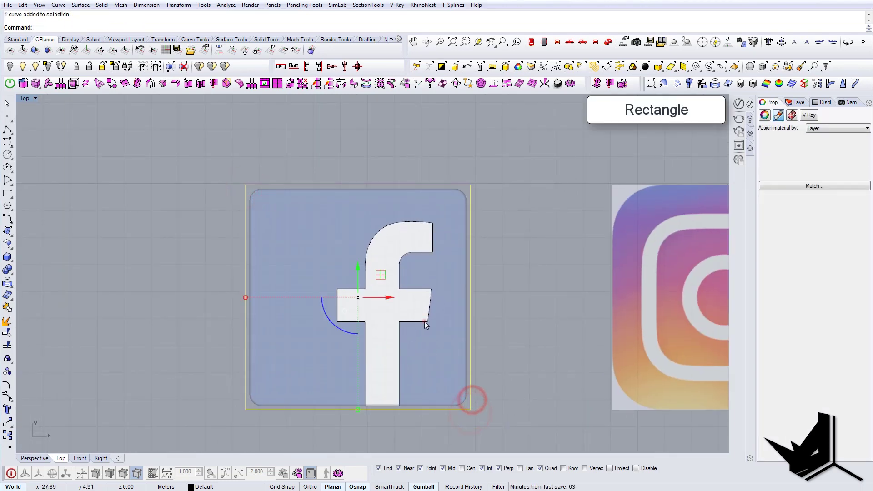
# Step: Copy the rectangle and the f outline together into the empty space above the Facebook image
pyautogui.scroll(-4, 429, 322)
pyautogui.moveTo(454, 360); pyautogui.dragTo(461, 370, button='right')
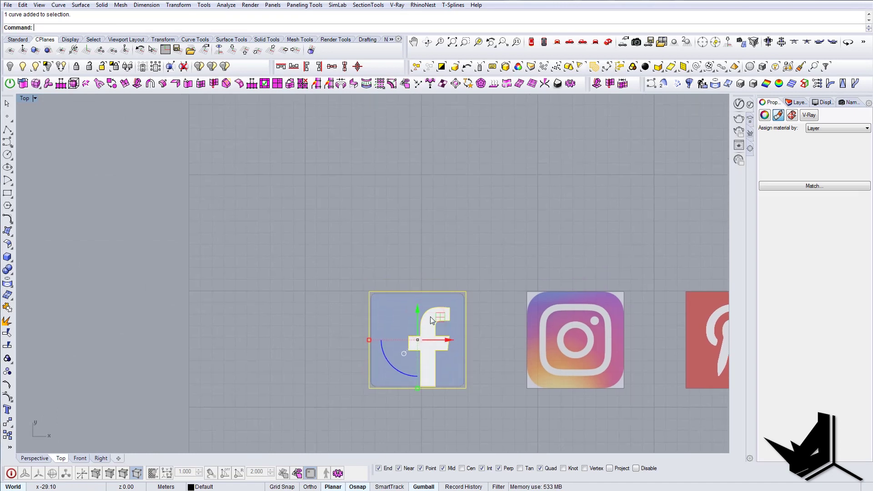
pyautogui.keyDown('alt'); pyautogui.moveTo(419, 312); pyautogui.dragTo(415, 168); pyautogui.keyUp('alt')
pyautogui.press('Escape')
pyautogui.moveTo(518, 204); pyautogui.dragTo(465, 207, button='right')
pyautogui.scroll(6, 381, 230)
pyautogui.moveTo(401, 233); pyautogui.dragTo(353, 236)
pyautogui.press('Escape')
pyautogui.scroll(-4, 402, 236)
pyautogui.moveTo(402, 236); pyautogui.dragTo(422, 267, button='right')
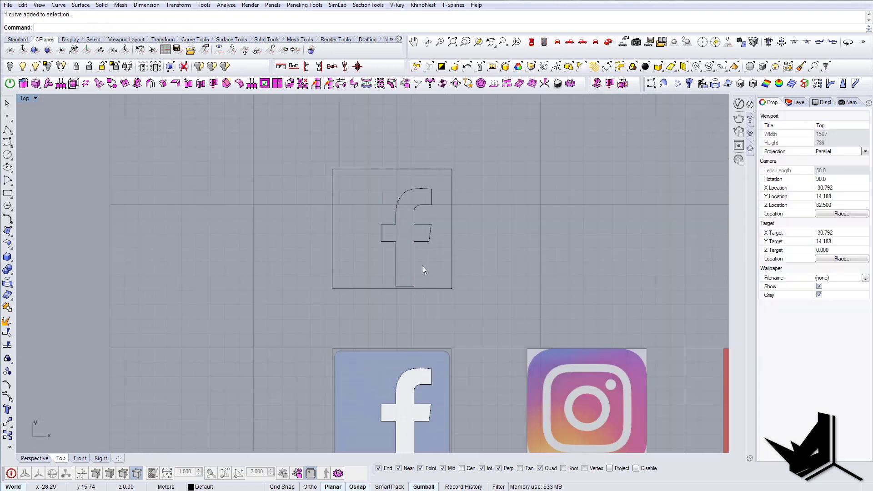
# Step: Show the copied f's control points and align the stem's bottom points in Y with the frame's lower edge using SetPt
pyautogui.click(415, 269)
pyautogui.scroll(3, 421, 268)
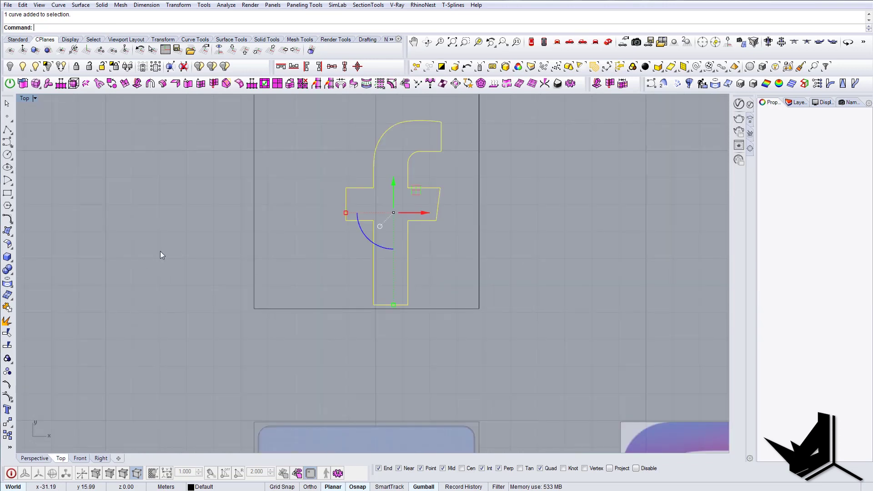
pyautogui.click(7, 398)
pyautogui.write('S')
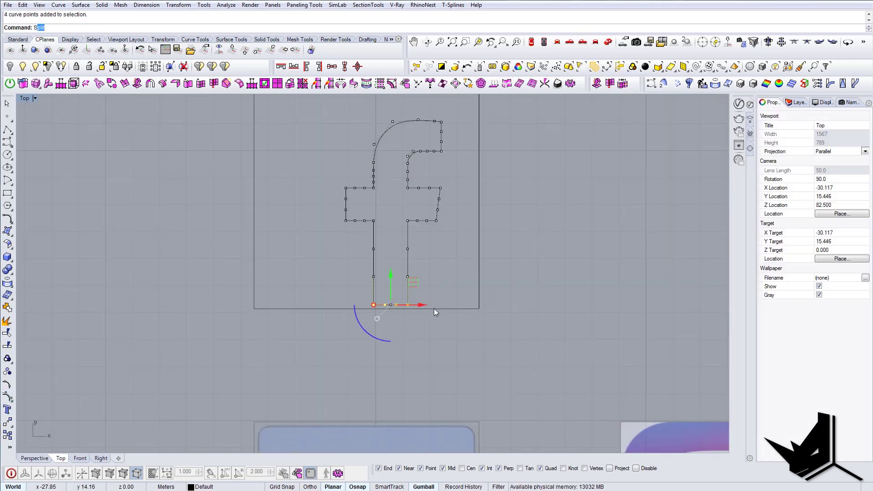
pyautogui.write('etPt')
pyautogui.press('Return')
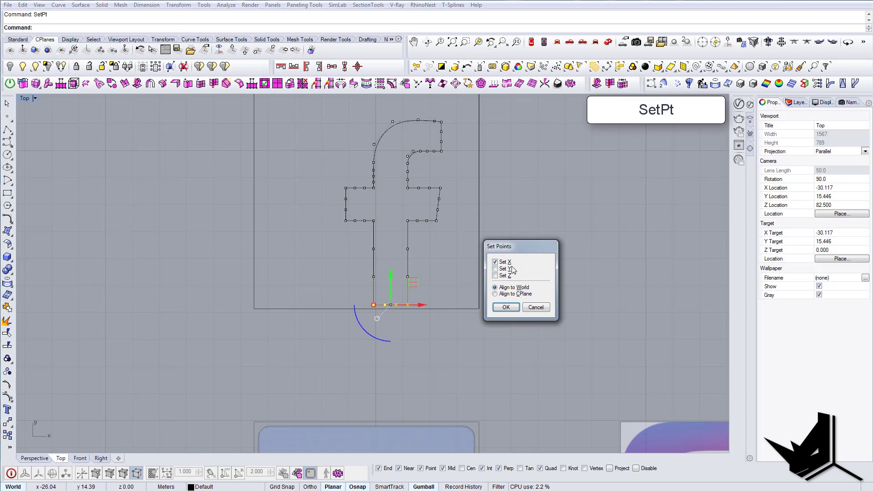
pyautogui.click(495, 269)
pyautogui.click(506, 307)
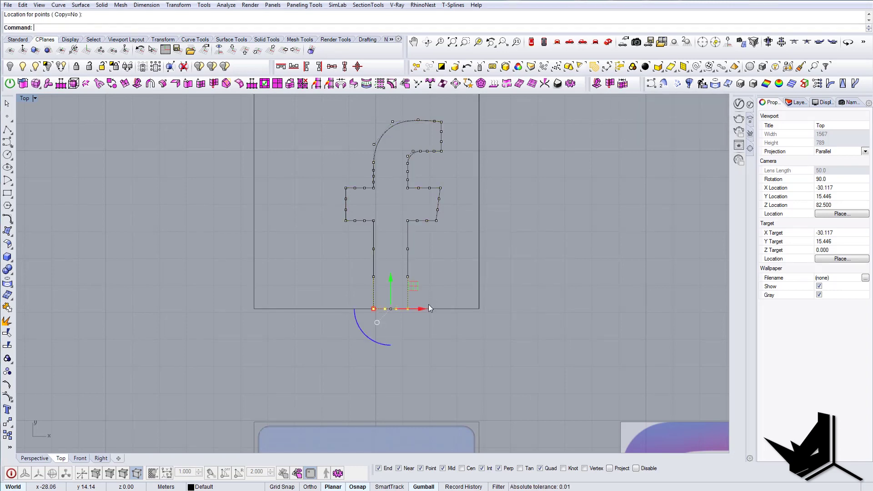
# Step: Check the copied f outline together with its rectangular frame above the Facebook image
pyautogui.scroll(-5, 391, 282)
pyautogui.moveTo(349, 251); pyautogui.dragTo(317, 212, button='right')
pyautogui.scroll(4, 297, 207)
pyautogui.moveTo(317, 212); pyautogui.dragTo(235, 201)
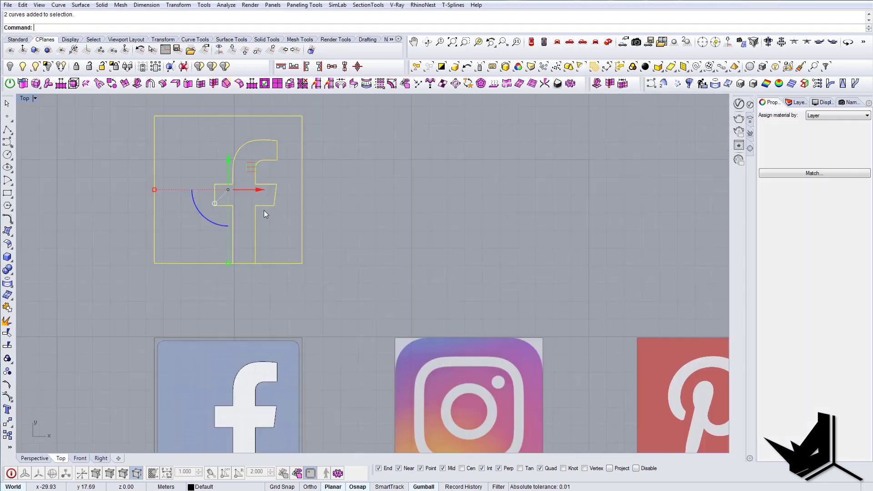
pyautogui.scroll(-4, 219, 201)
pyautogui.click(344, 230)
pyautogui.scroll(4, 371, 316)
pyautogui.scroll(-3, 365, 288)
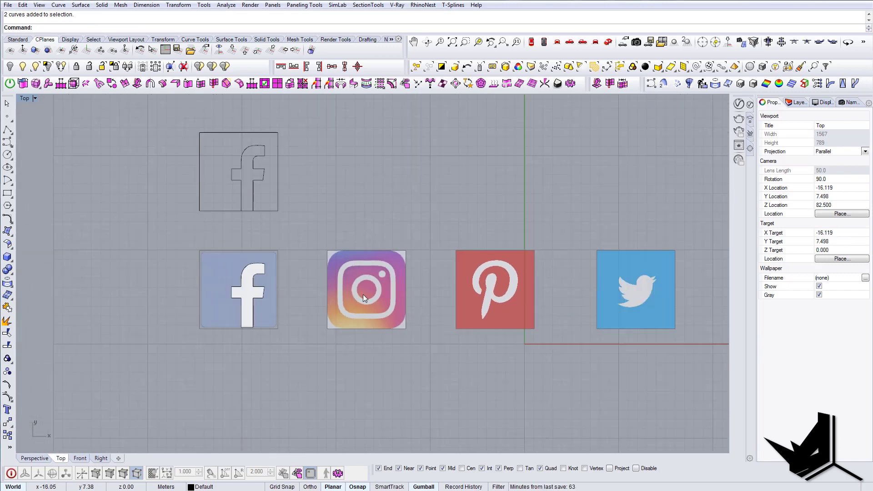
# Step: Draw a rounded rectangle corner to corner over the Instagram image, with a corner radius of about 1.8 m matching the icon
pyautogui.scroll(3, 374, 312)
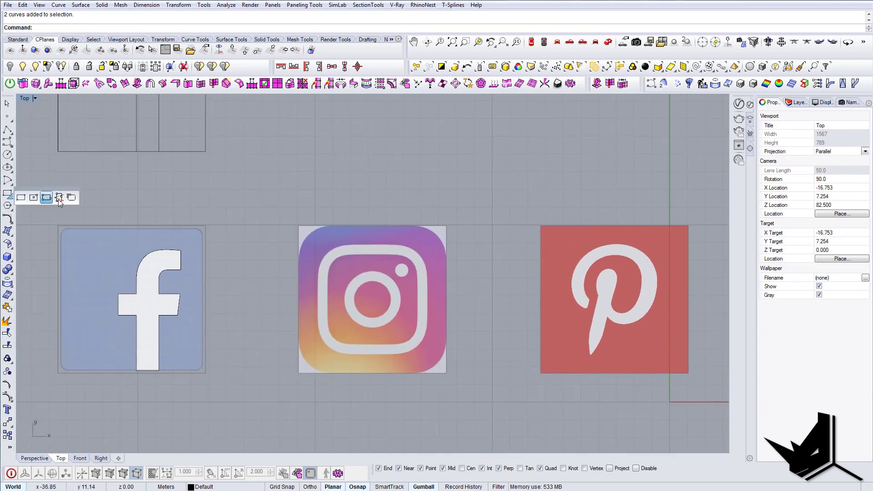
pyautogui.click(71, 198)
pyautogui.click(299, 225)
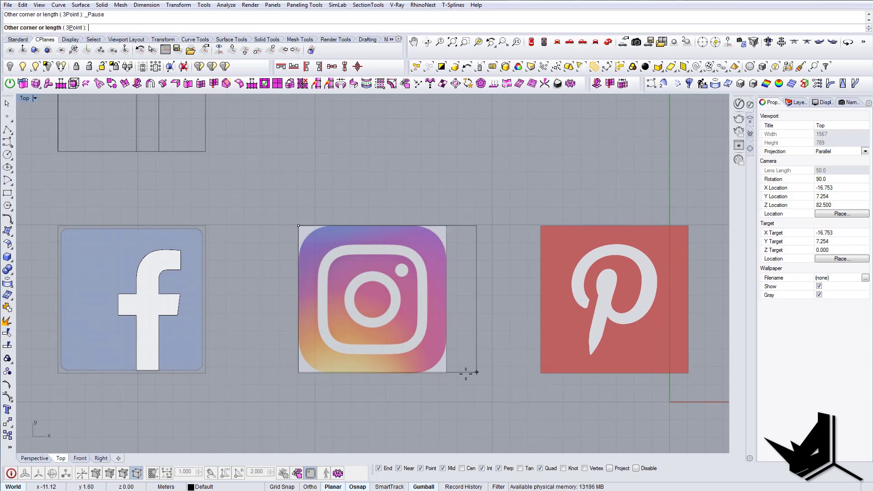
pyautogui.click(450, 373)
pyautogui.scroll(3, 442, 370)
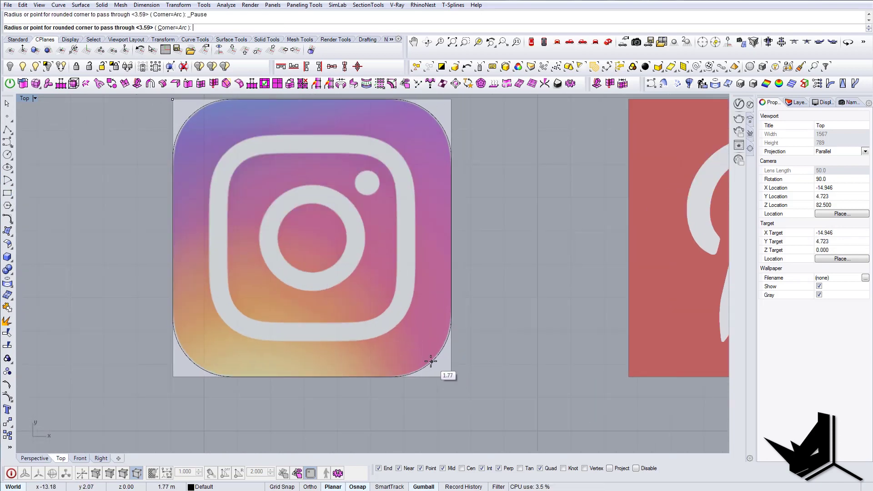
pyautogui.click(430, 361)
pyautogui.scroll(-3, 419, 337)
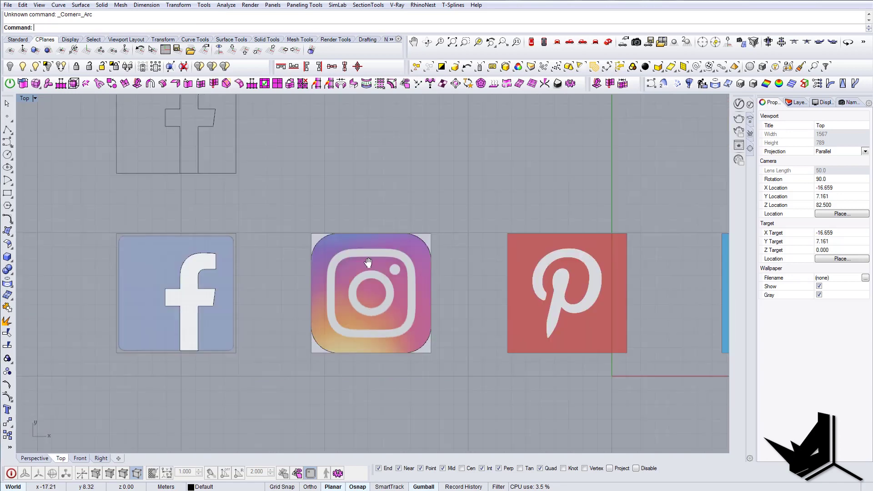
# Step: Draw a vertical guide line through the Instagram image, extending beyond its lower and upper edges
pyautogui.scroll(2, 367, 268)
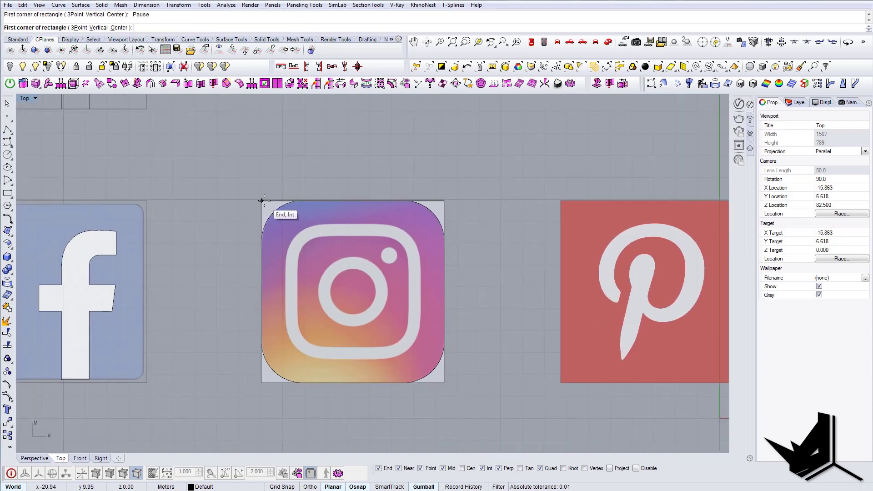
pyautogui.moveTo(326, 241); pyautogui.dragTo(397, 234, button='right')
pyautogui.scroll(-6, 395, 232)
pyautogui.scroll(2, 307, 202)
pyautogui.moveTo(301, 174); pyautogui.dragTo(275, 161, button='right')
pyautogui.write('l')
pyautogui.press('Return')
pyautogui.click(407, 401)
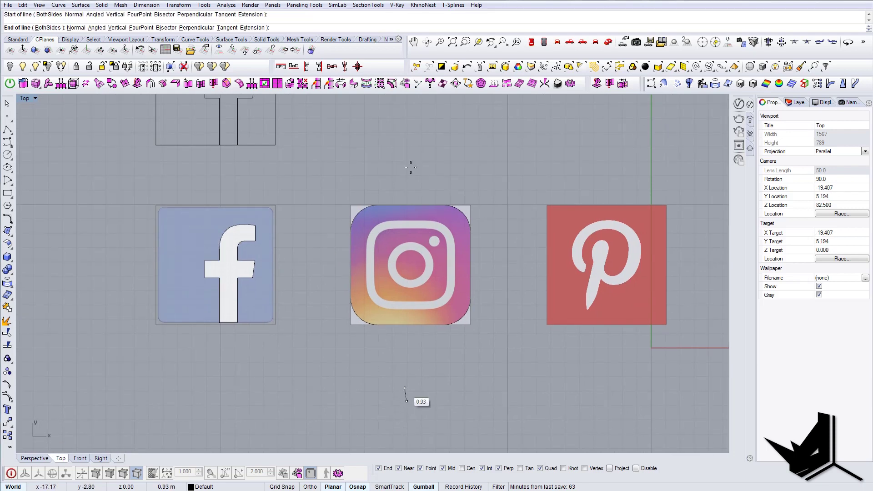
pyautogui.click(409, 144)
# Step: Move the vertical guide line to the outer left edge of the Instagram logo's white frame
pyautogui.click(406, 191)
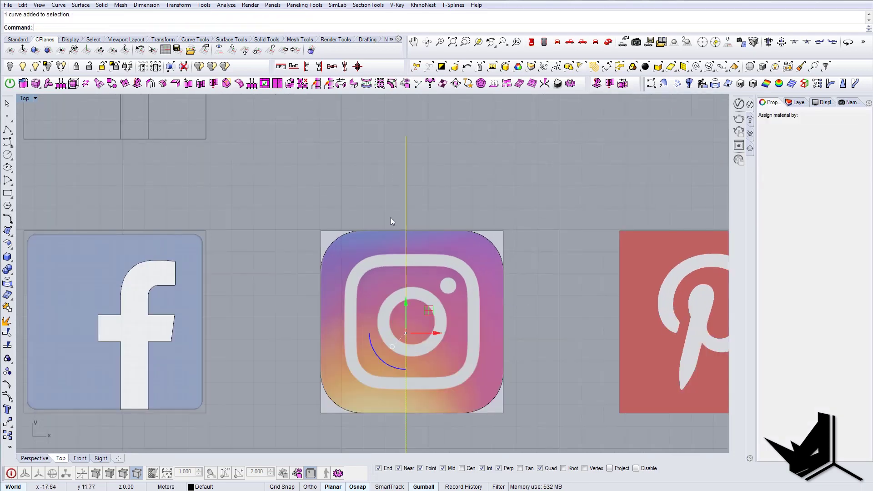
pyautogui.scroll(2, 392, 209)
pyautogui.press('Escape')
pyautogui.scroll(-3, 400, 308)
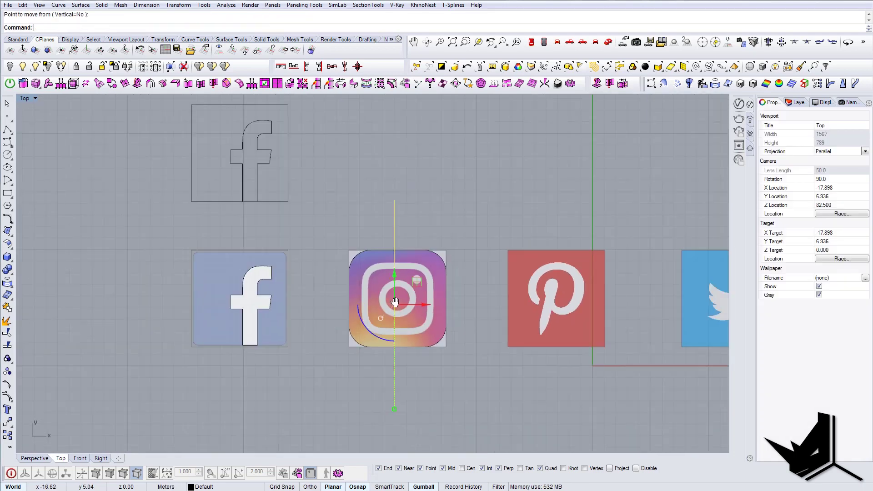
pyautogui.scroll(3, 425, 282)
pyautogui.moveTo(386, 279); pyautogui.dragTo(341, 280)
pyautogui.moveTo(339, 273); pyautogui.dragTo(336, 294, button='right')
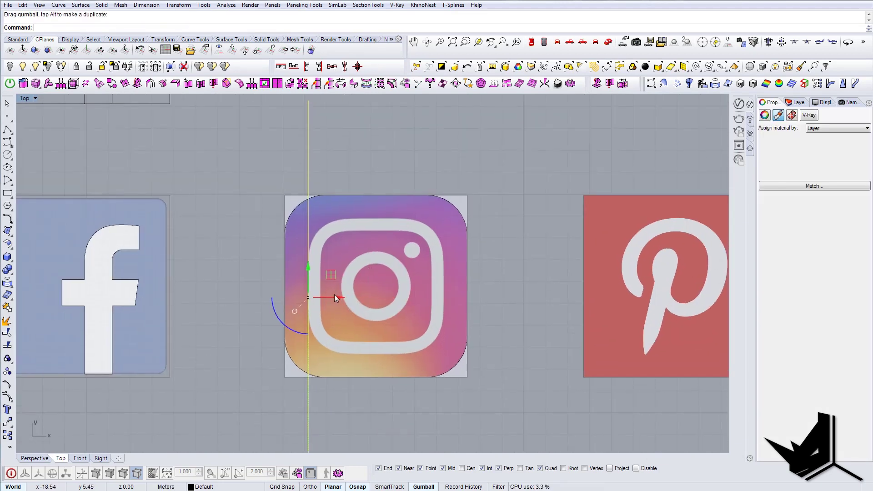
# Step: Copy the guide line to the inner left edge of the Instagram logo's white frame
pyautogui.scroll(4, 334, 296)
pyautogui.keyDown('alt'); pyautogui.moveTo(331, 299); pyautogui.dragTo(345, 295); pyautogui.keyUp('alt')
pyautogui.press('alt')
pyautogui.scroll(-3, 342, 291)
pyautogui.moveTo(346, 292); pyautogui.dragTo(346, 272, button='right')
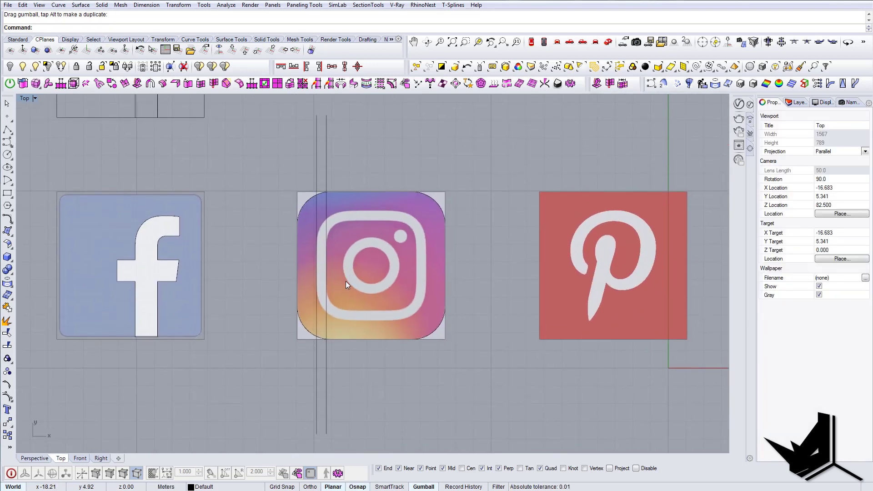
# Step: Draw horizontal and vertical centre lines across the Instagram icon from the midpoints of its rounded outline
pyautogui.rightClick(346, 281)
pyautogui.click(293, 262)
pyautogui.click(477, 264)
pyautogui.click(371, 193)
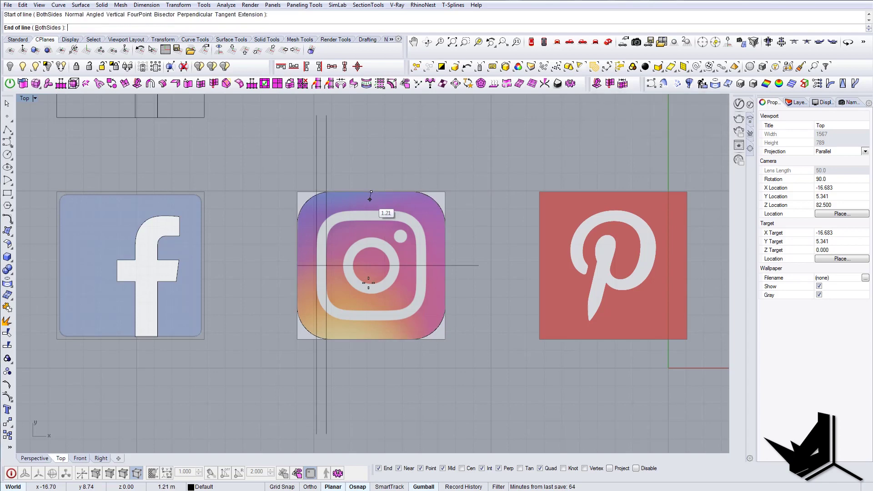
pyautogui.keyDown('shift'); pyautogui.click(372, 339); pyautogui.keyUp('shift')
# Step: Trim the part of the horizontal centre line that overshoots the icon's rounded outline
pyautogui.scroll(-4, 375, 340)
pyautogui.write('tr')
pyautogui.press('Return')
pyautogui.moveTo(395, 346); pyautogui.dragTo(359, 282)
pyautogui.rightClick(444, 318)
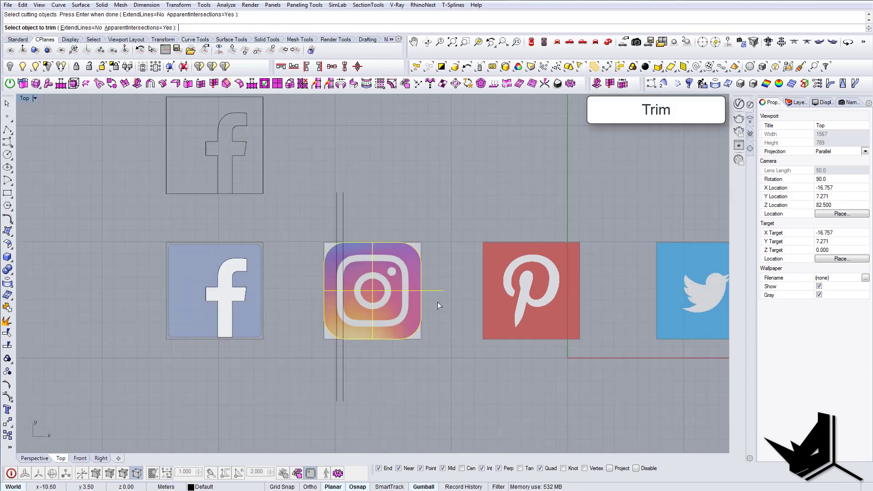
pyautogui.press('Escape')
# Step: Draw two concentric circles at the centre lines' crossing, about 1.02 m and 1.58 m in radius, over the ring's inner and outer edges
pyautogui.scroll(5, 412, 294)
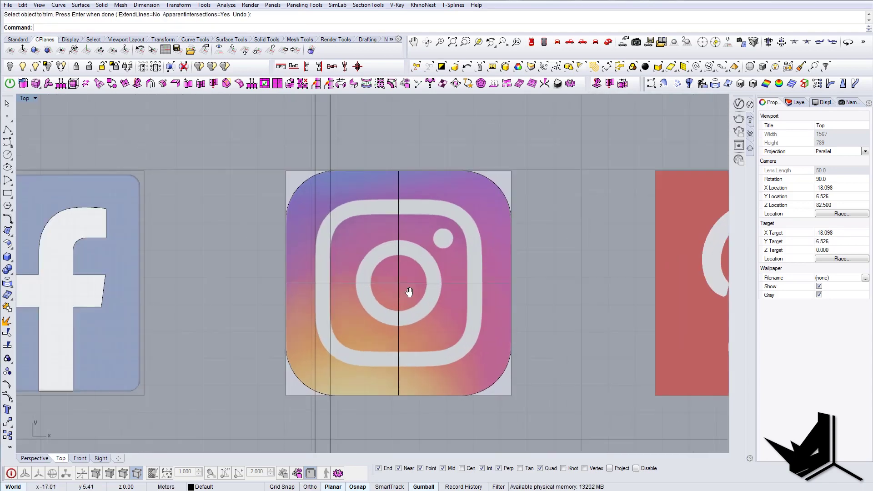
pyautogui.write('C')
pyautogui.press('Return')
pyautogui.scroll(4, 416, 292)
pyautogui.click(430, 272)
pyautogui.scroll(6, 434, 250)
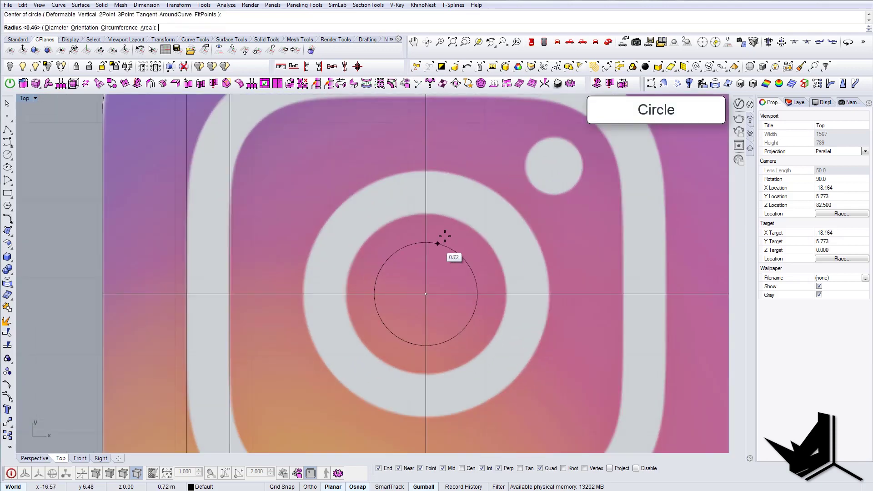
pyautogui.click(459, 223)
pyautogui.press('Return')
pyautogui.click(426, 294)
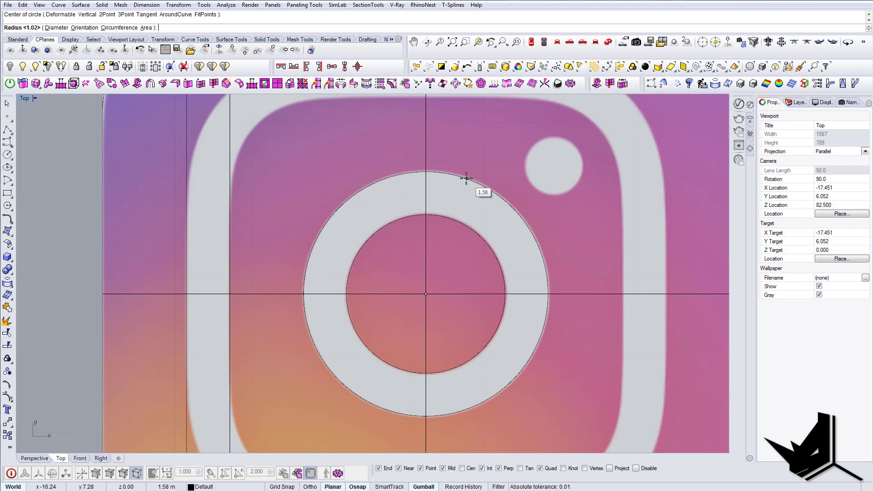
pyautogui.click(466, 178)
# Step: Draw a circle over the Instagram logo's small upper-right dot and nudge it to match the dot
pyautogui.moveTo(455, 225); pyautogui.dragTo(333, 295, button='right')
pyautogui.press('Return')
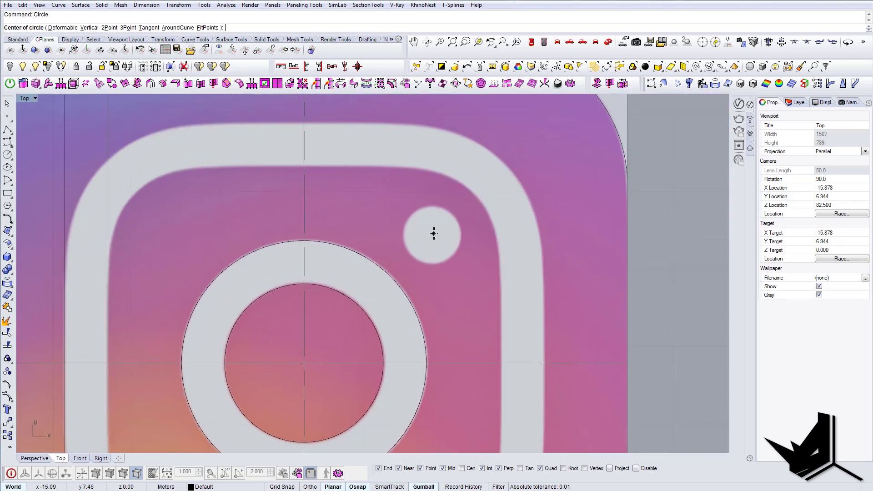
pyautogui.click(433, 234)
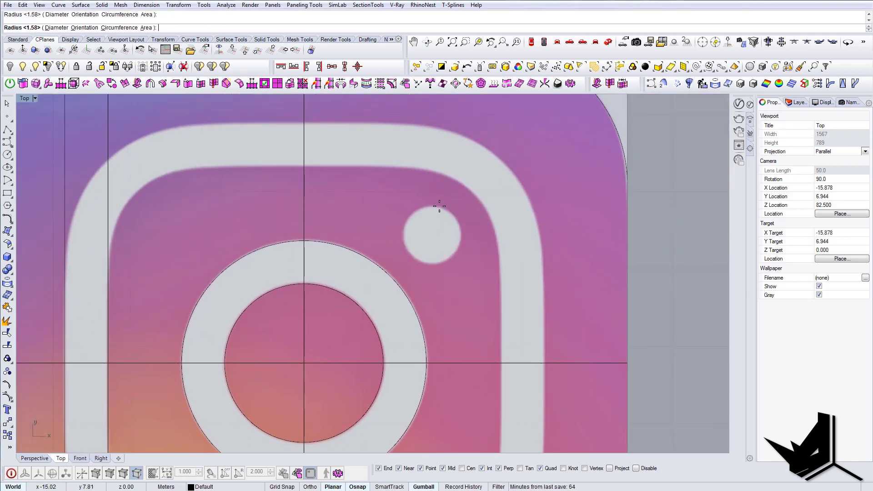
pyautogui.click(451, 225)
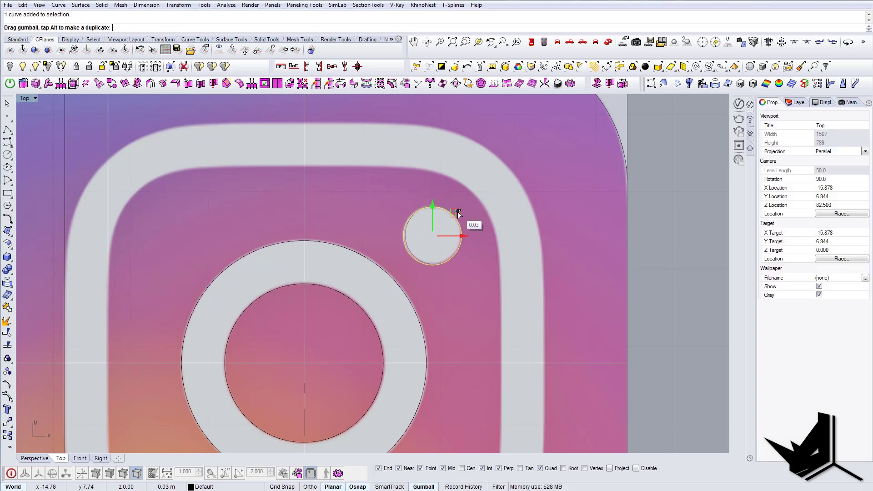
# Step: Copy the horizontal centre line up to the white frame's outer top edge, and delete the extra copy near the inner top edge
pyautogui.scroll(-3, 431, 231)
pyautogui.moveTo(350, 221); pyautogui.dragTo(341, 232, button='right')
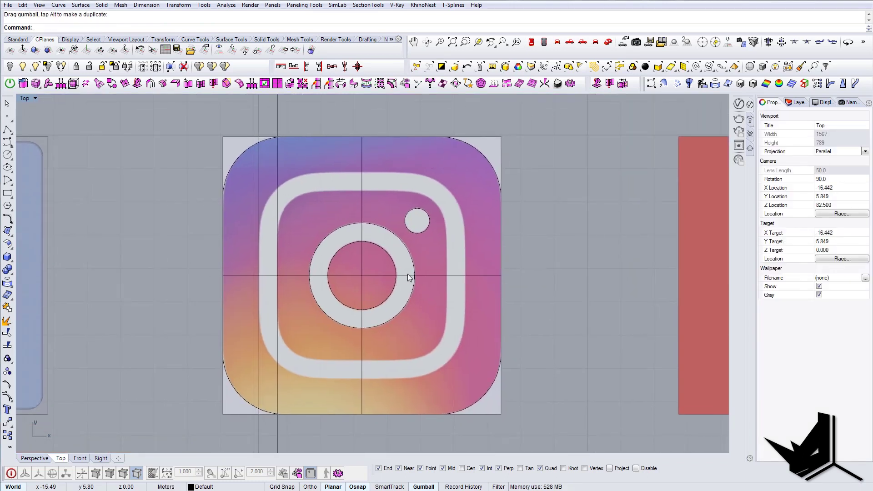
pyautogui.click(427, 273)
pyautogui.moveTo(427, 273); pyautogui.dragTo(436, 297, button='right')
pyautogui.moveTo(372, 272); pyautogui.dragTo(370, 186)
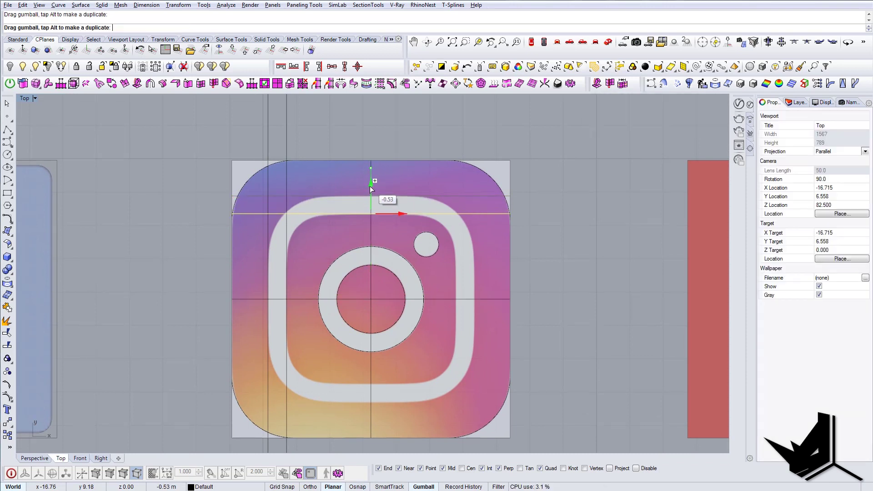
pyautogui.press('Delete')
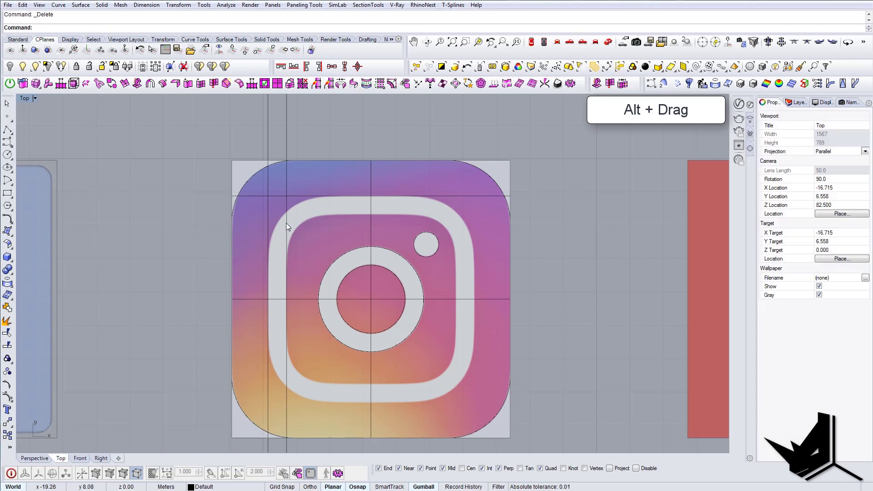
# Step: Orient a copy of the frame's inner left guide line so it runs horizontally along the white frame's inner top edge
pyautogui.click(287, 221)
pyautogui.press('Return')
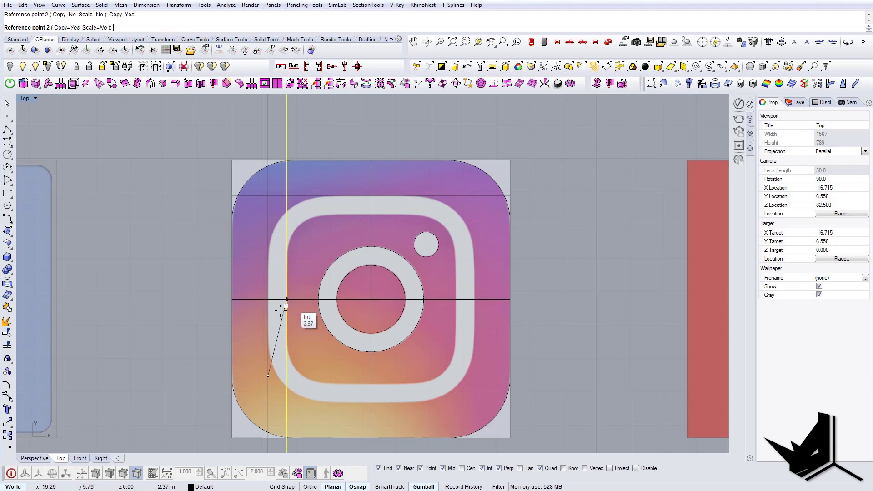
pyautogui.click(380, 200)
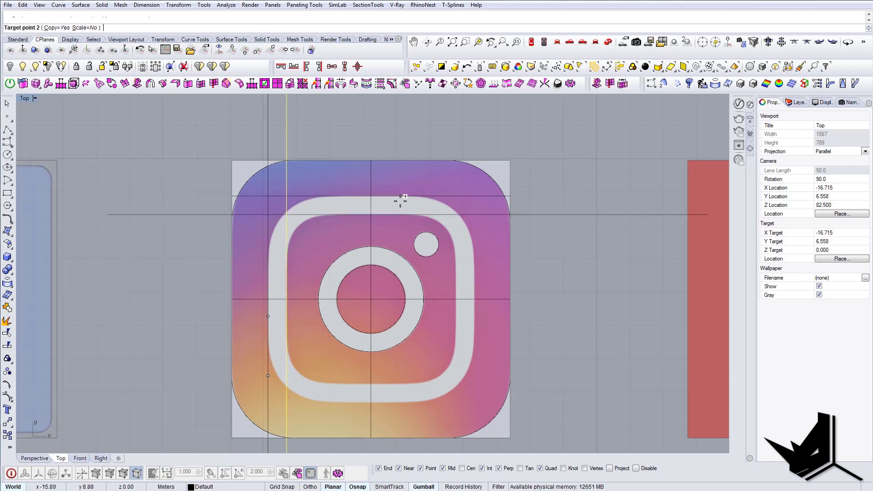
pyautogui.scroll(-2, 479, 236)
pyautogui.scroll(2, 463, 233)
pyautogui.moveTo(334, 278); pyautogui.dragTo(340, 250, button='right')
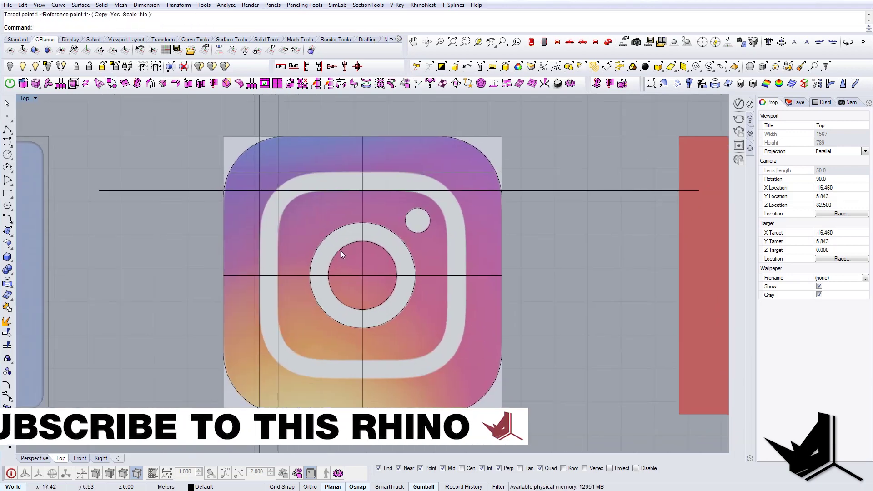
pyautogui.moveTo(269, 199); pyautogui.dragTo(258, 162, button='right')
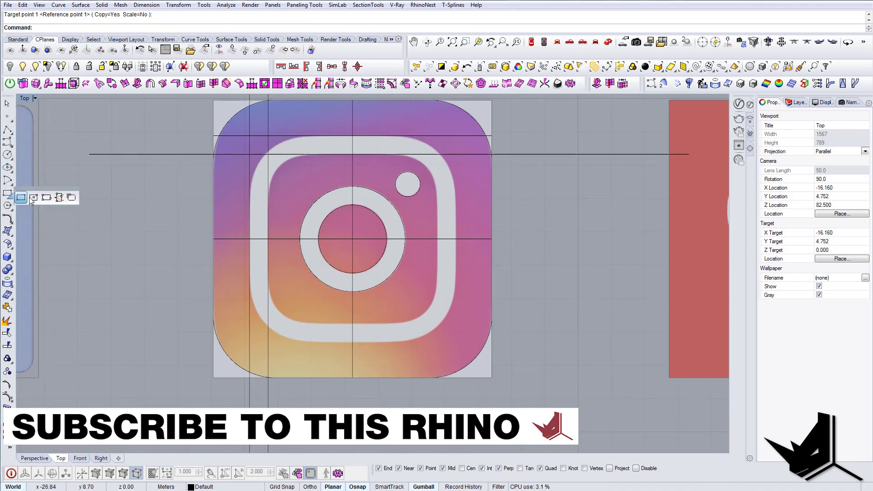
pyautogui.click(71, 197)
pyautogui.click(248, 137)
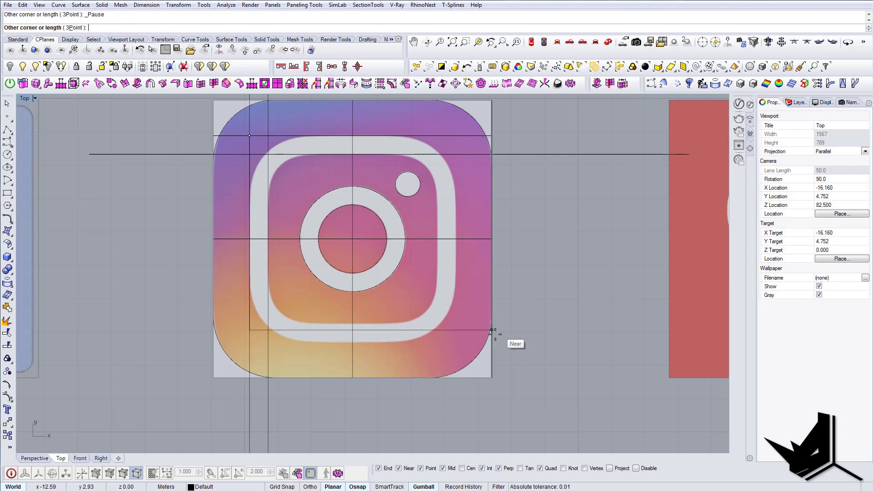
pyautogui.moveTo(277, 151); pyautogui.dragTo(299, 205, button='right')
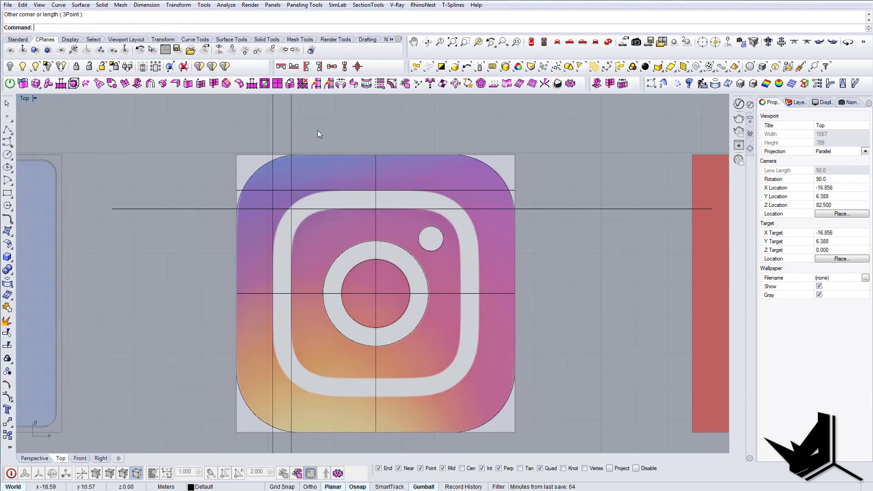
# Step: Mirror the two vertical guide lines at the frame's left side across the vertical centre line, keeping the originals
pyautogui.moveTo(316, 132); pyautogui.dragTo(264, 148)
pyautogui.scroll(-4, 327, 149)
pyautogui.scroll(2, 335, 156)
pyautogui.moveTo(334, 154); pyautogui.dragTo(337, 167, button='right')
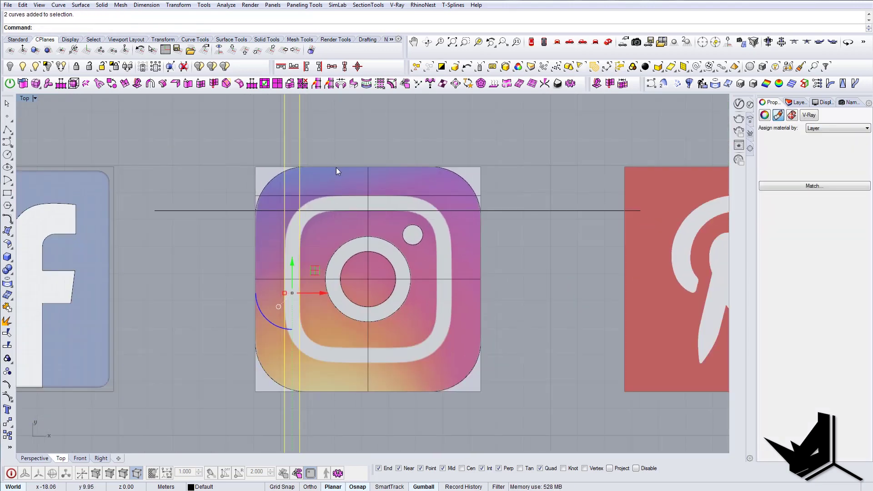
pyautogui.click(371, 158)
pyautogui.click(370, 132)
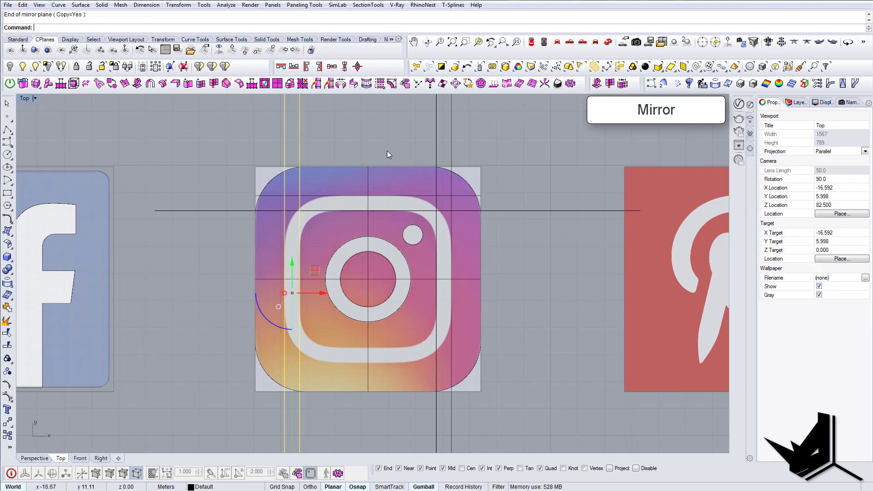
# Step: Mirror the two horizontal guide lines at the frame's top across the horizontal centre line, keeping the originals
pyautogui.click(392, 198)
pyautogui.keyDown('shift'); pyautogui.click(405, 210); pyautogui.keyUp('shift')
pyautogui.moveTo(409, 244); pyautogui.dragTo(397, 229, button='right')
pyautogui.press('Return')
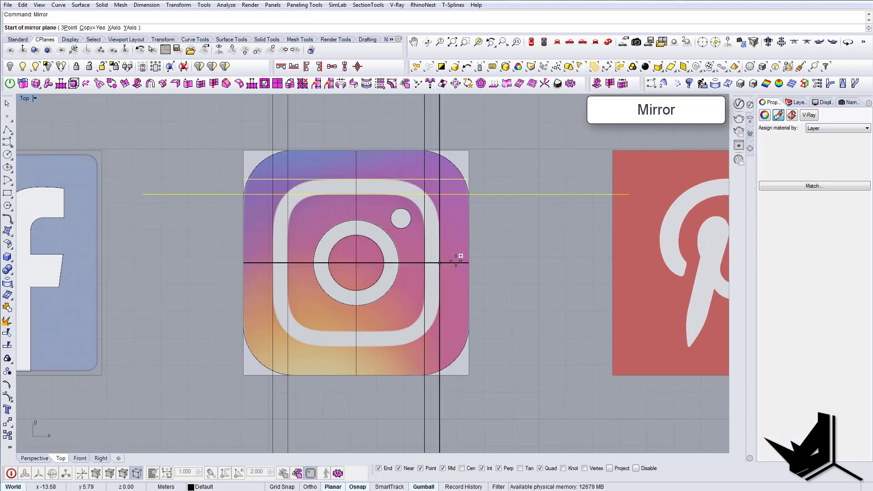
pyautogui.click(468, 263)
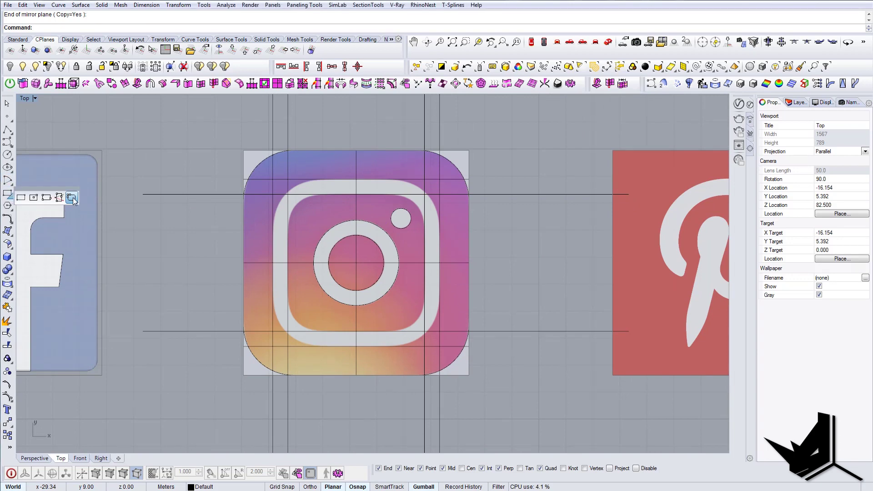
# Step: Draw a rounded rectangle between the outer guide intersections, fitting its corners to the white frame's outer edge
pyautogui.click(72, 199)
pyautogui.click(273, 179)
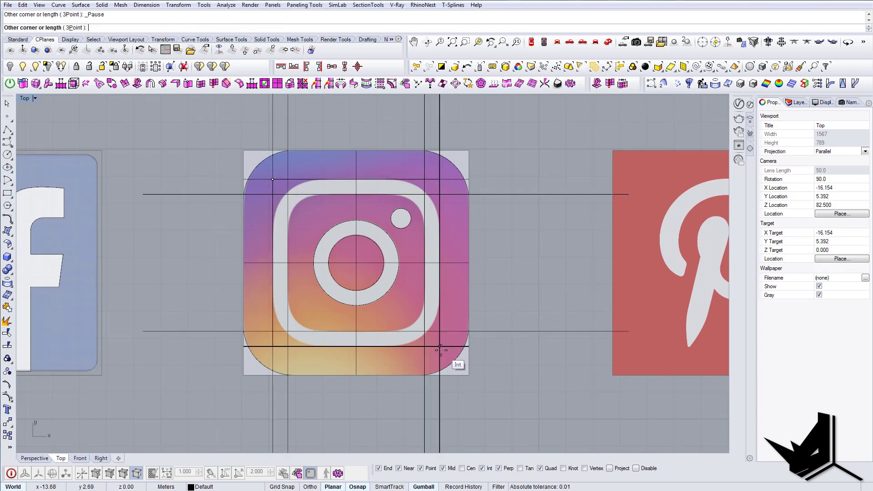
pyautogui.click(440, 347)
pyautogui.scroll(6, 433, 337)
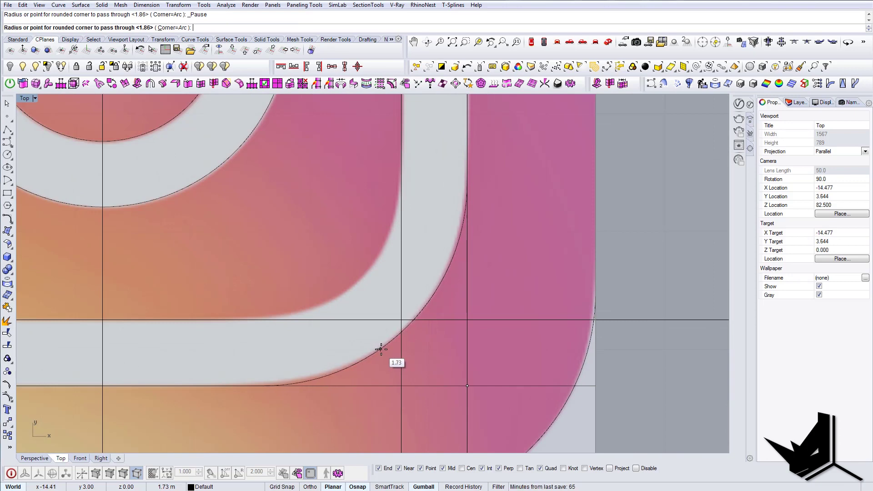
pyautogui.scroll(-6, 384, 353)
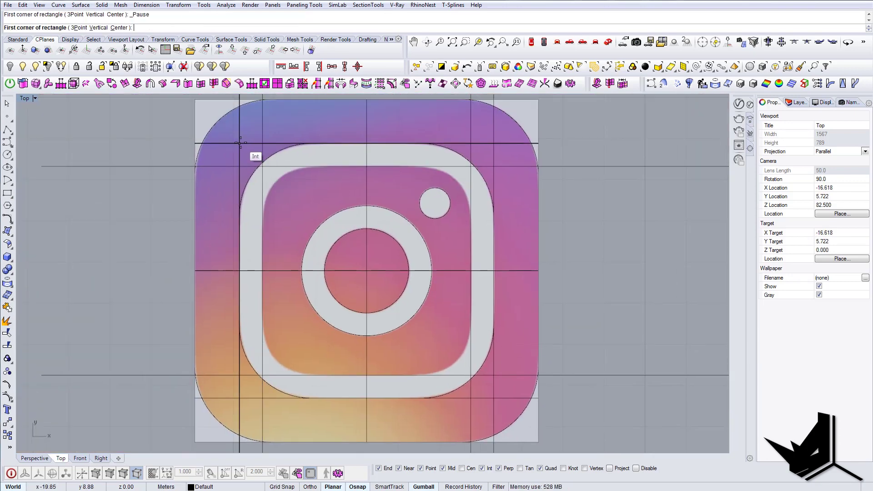
# Step: Draw a second rounded rectangle between the inner guide intersections, fitting its corners to the white frame's inner edge
pyautogui.click(267, 172)
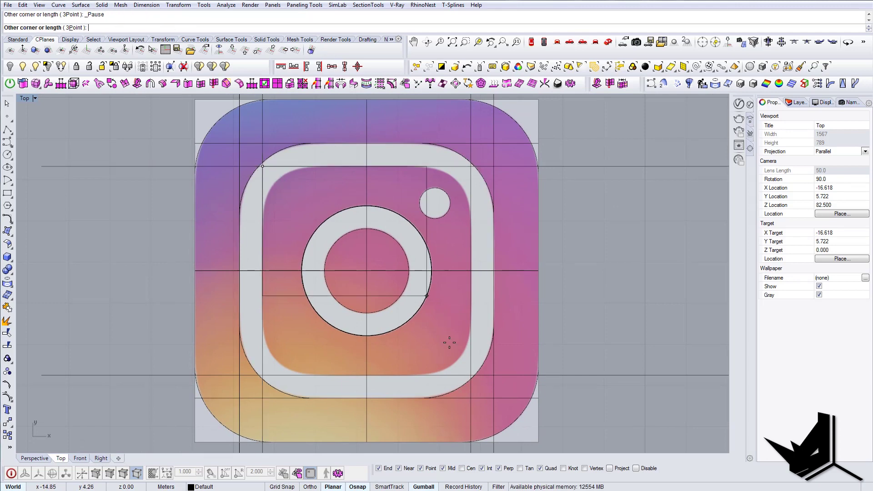
pyautogui.scroll(3, 466, 364)
pyautogui.click(476, 384)
pyautogui.scroll(3, 452, 369)
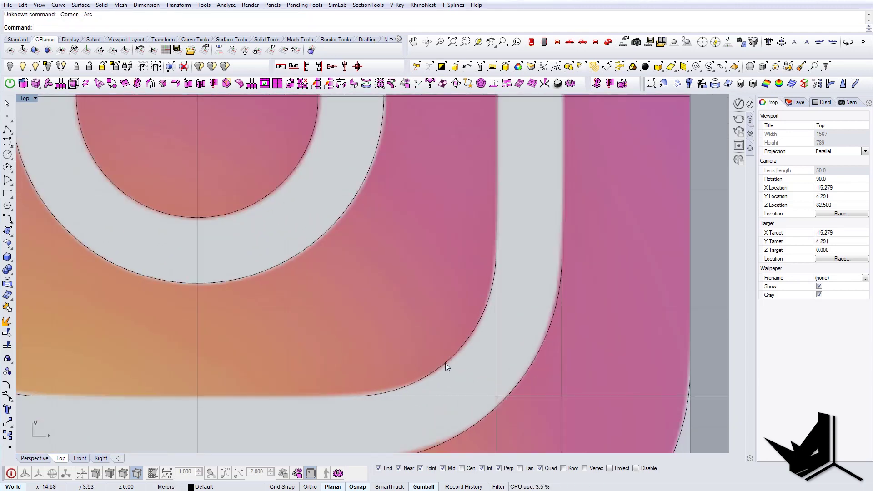
pyautogui.scroll(-9, 456, 354)
pyautogui.scroll(1, 354, 277)
pyautogui.moveTo(351, 274); pyautogui.dragTo(332, 257, button='right')
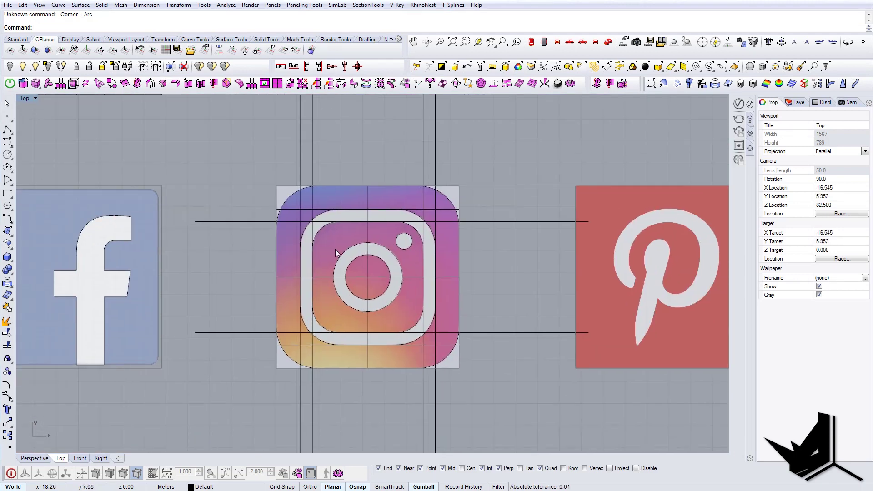
pyautogui.write('urveBoolean')
pyautogui.press('Return')
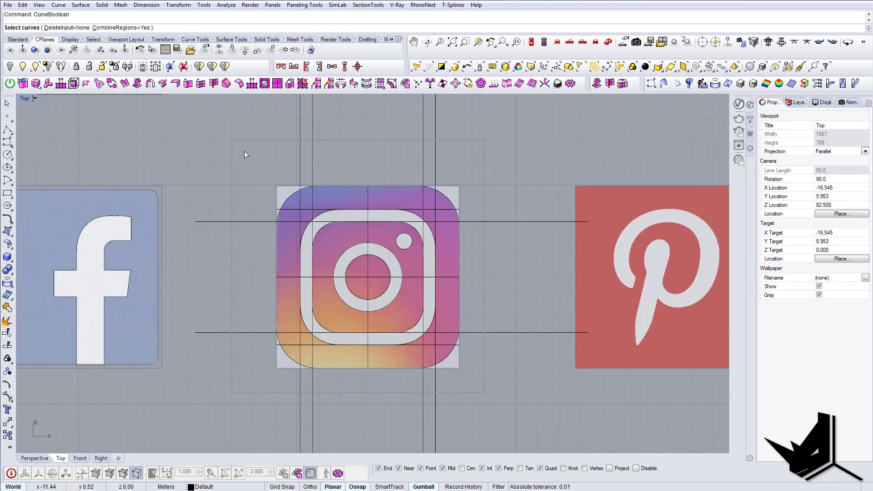
pyautogui.press('Return')
# Step: Delete the four vertical guide lines and the horizontal guides at the frame's outer top, inner top and inner bottom edges
pyautogui.press('Delete')
pyautogui.moveTo(509, 203); pyautogui.dragTo(508, 202)
pyautogui.press('Delete')
pyautogui.click(441, 209)
pyautogui.press('Delete')
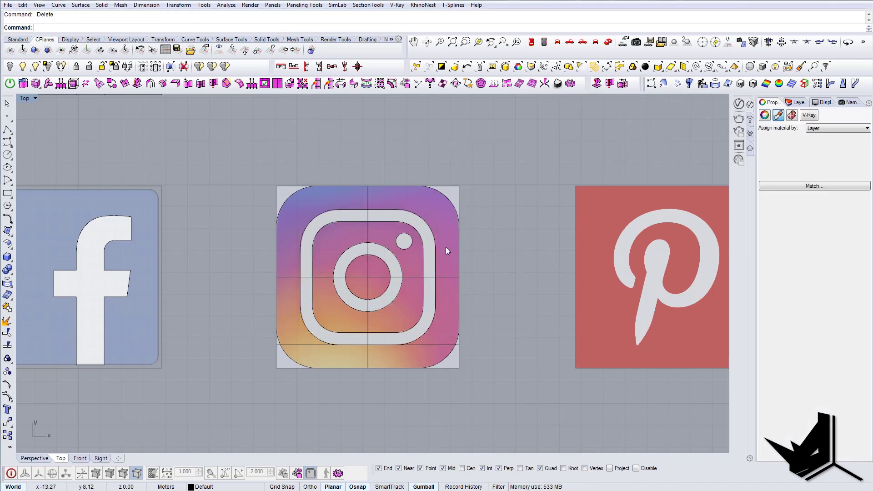
# Step: Delete both centre lines of the Instagram icon and the remaining horizontal guide at the frame's outer bottom edge
pyautogui.click(441, 277)
pyautogui.press('Delete')
pyautogui.click(367, 196)
pyautogui.press('Delete')
pyautogui.moveTo(395, 242); pyautogui.dragTo(407, 246, button='right')
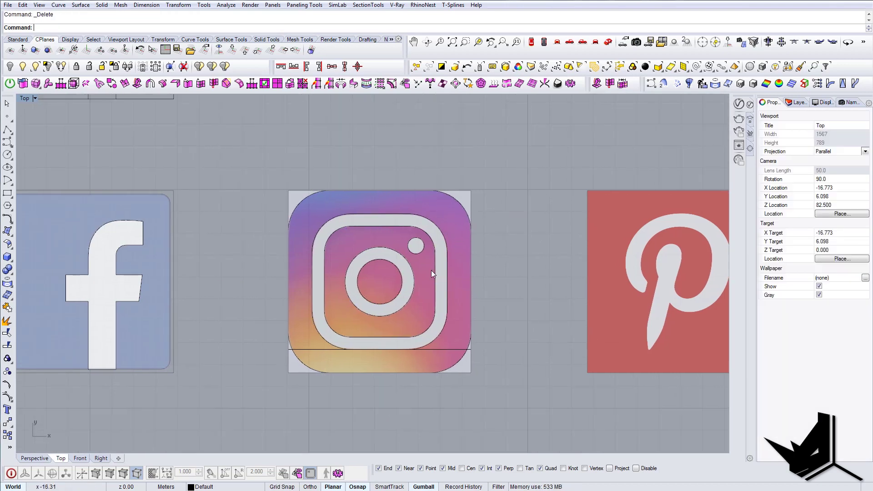
pyautogui.click(453, 349)
pyautogui.press('Delete')
pyautogui.moveTo(454, 348); pyautogui.dragTo(468, 332, button='right')
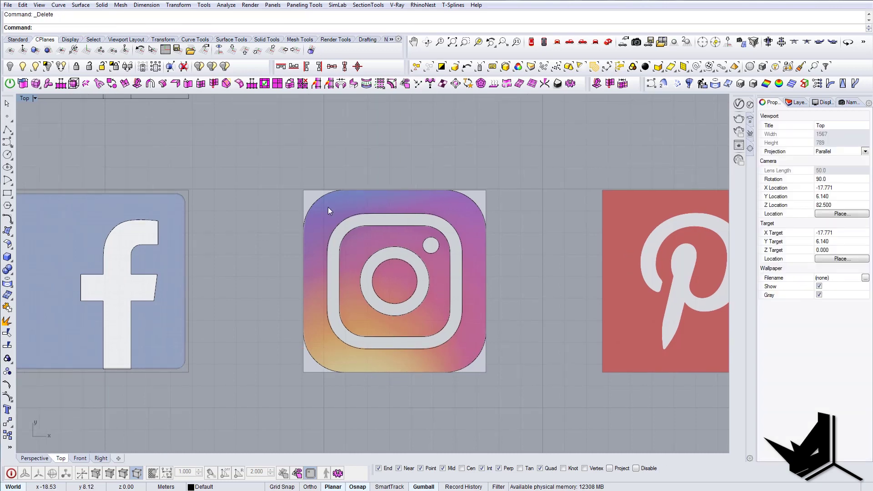
# Step: Copy all the Instagram outline curves straight up into the empty area beside the copied Facebook outline
pyautogui.moveTo(516, 386); pyautogui.dragTo(540, 413)
pyautogui.moveTo(407, 228); pyautogui.dragTo(392, 351, button='right')
pyautogui.scroll(-6, 382, 326)
pyautogui.press('alt')
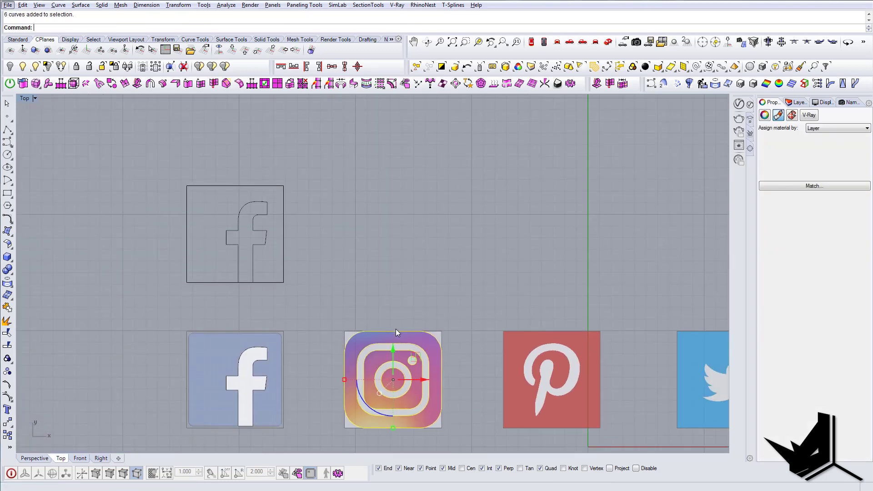
pyautogui.moveTo(301, 278); pyautogui.dragTo(448, 430)
pyautogui.moveTo(393, 349); pyautogui.dragTo(393, 218)
pyautogui.press('Escape')
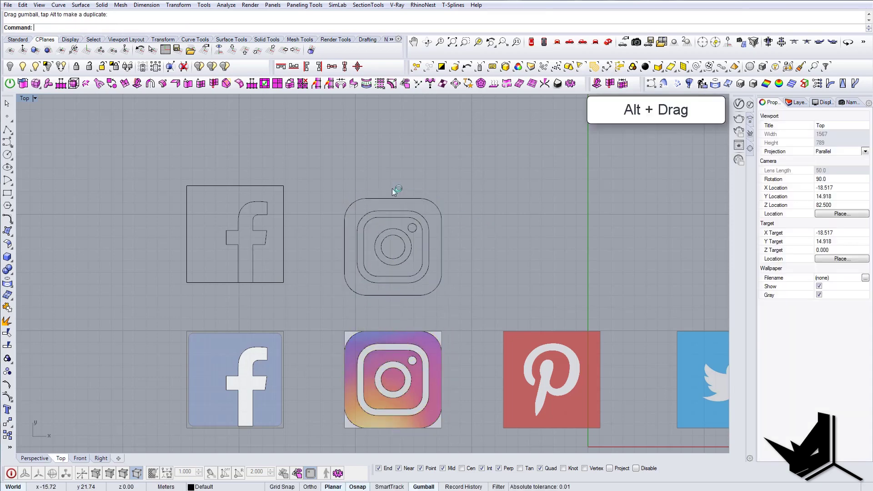
# Step: Move the copied Instagram outlines up so their top edge is level with the Facebook frame's top edge
pyautogui.moveTo(449, 277); pyautogui.dragTo(477, 305)
pyautogui.moveTo(435, 278); pyautogui.dragTo(448, 289, button='right')
pyautogui.write('m')
pyautogui.press('Return')
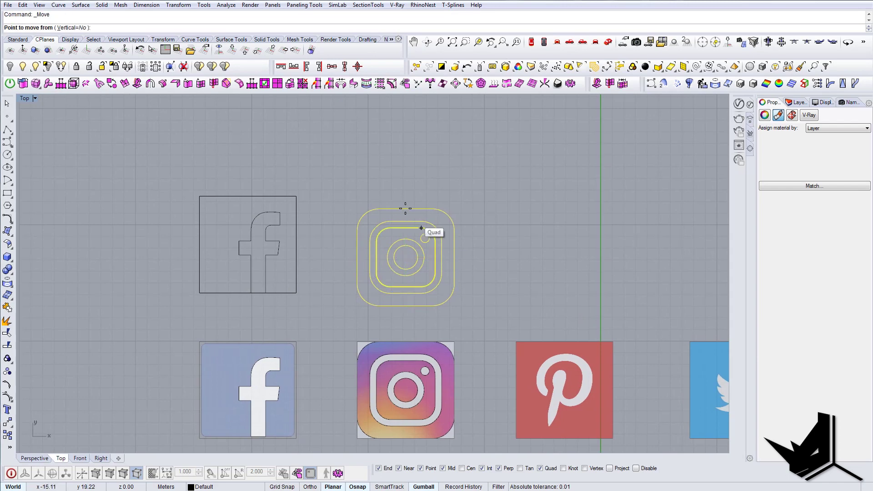
pyautogui.click(404, 204)
pyautogui.click(380, 199)
pyautogui.moveTo(380, 198); pyautogui.dragTo(270, 131, button='right')
# Step: Trace the Pinterest P's inner edge with an interpolated curve from the left hook around the bowl, ending inside the stem
pyautogui.scroll(-4, 271, 130)
pyautogui.moveTo(405, 217); pyautogui.dragTo(415, 247, button='right')
pyautogui.scroll(6, 403, 278)
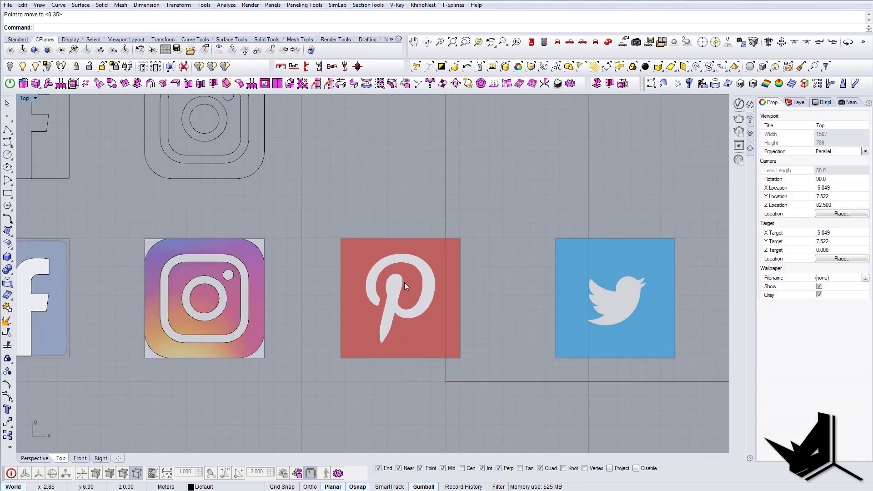
pyautogui.scroll(-6, 404, 290)
pyautogui.scroll(8, 404, 292)
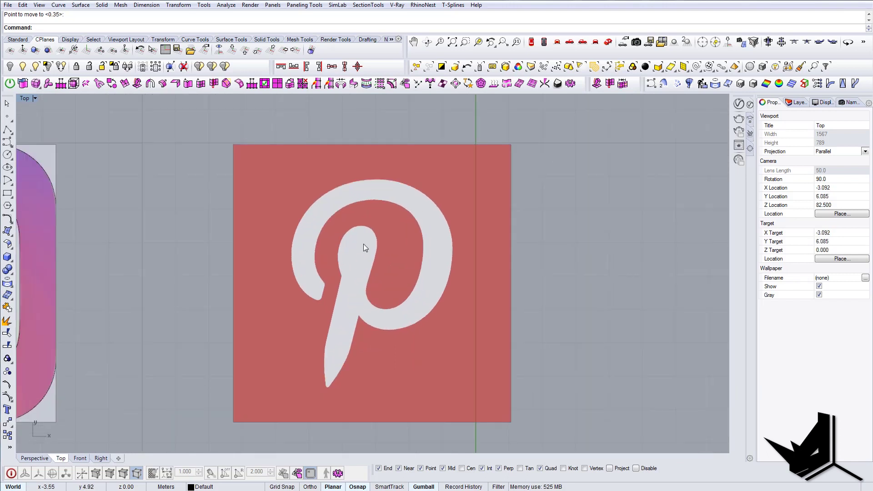
pyautogui.scroll(1, 353, 332)
pyautogui.scroll(-2, 386, 320)
pyautogui.scroll(3, 365, 268)
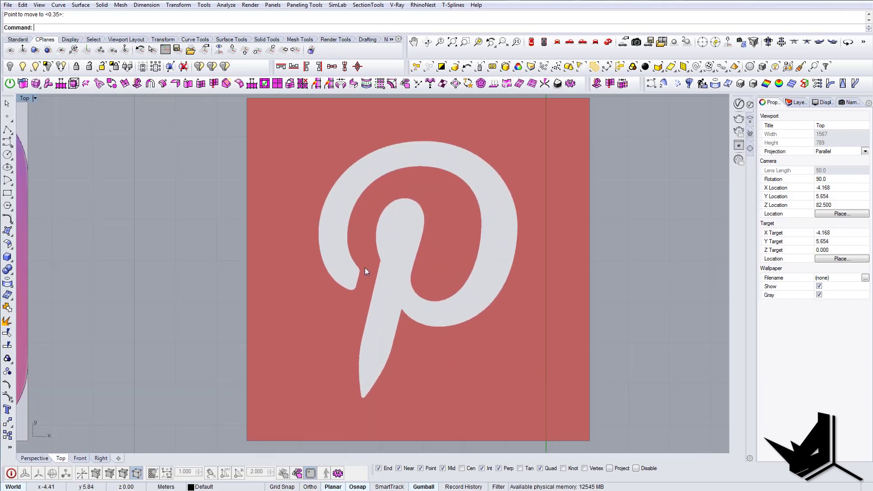
pyautogui.click(12, 145)
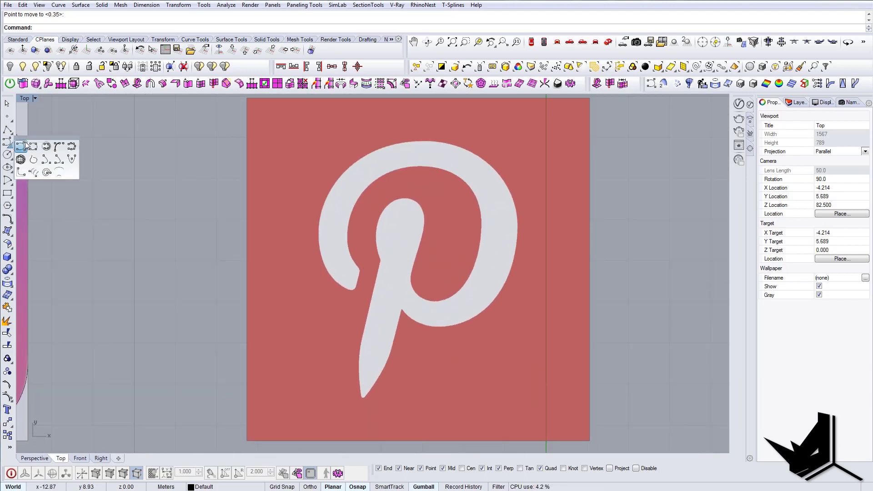
pyautogui.click(32, 146)
pyautogui.moveTo(366, 275); pyautogui.dragTo(373, 294, button='right')
pyautogui.scroll(8, 372, 296)
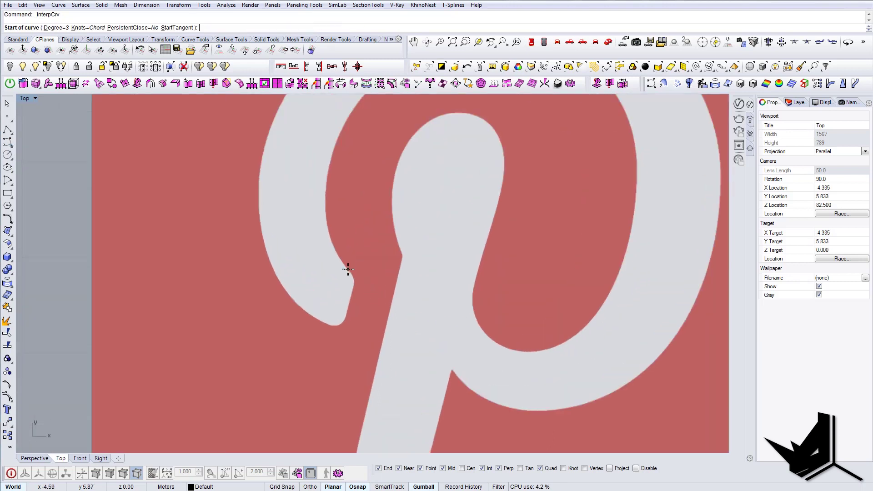
pyautogui.scroll(-1, 352, 246)
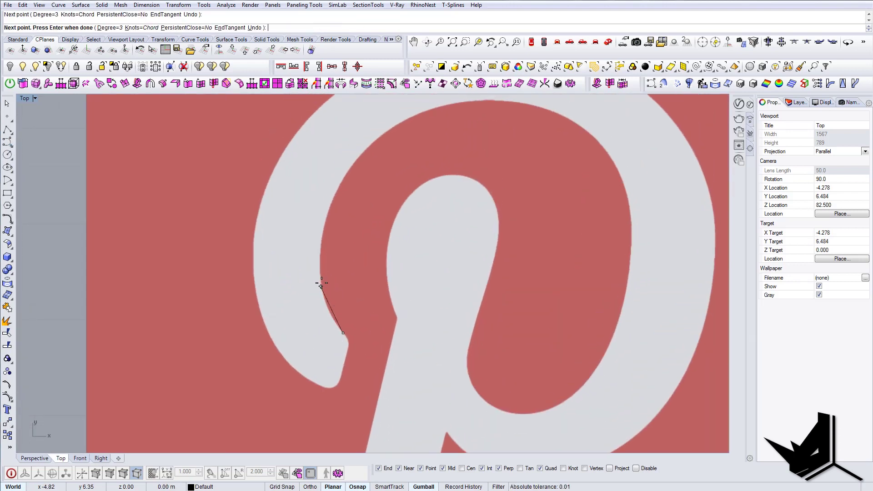
pyautogui.moveTo(418, 163); pyautogui.dragTo(325, 243, button='right')
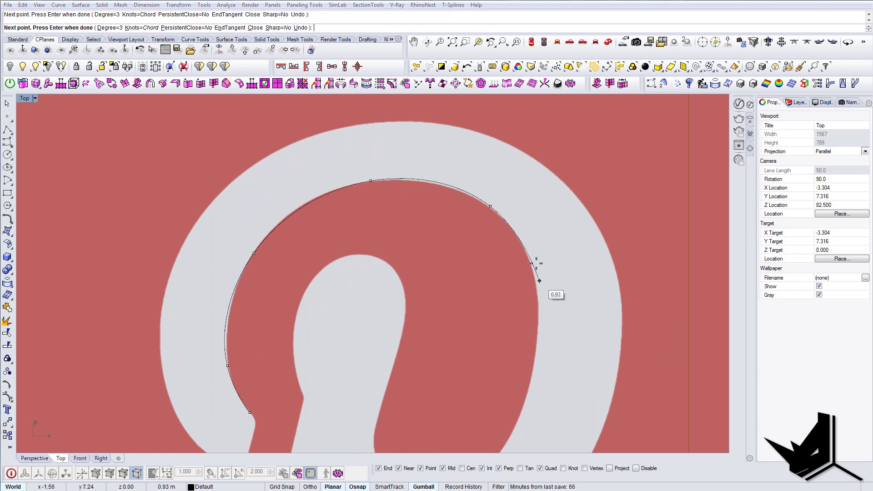
pyautogui.scroll(-4, 534, 285)
pyautogui.moveTo(533, 285); pyautogui.dragTo(506, 204, button='right')
pyautogui.scroll(4, 513, 211)
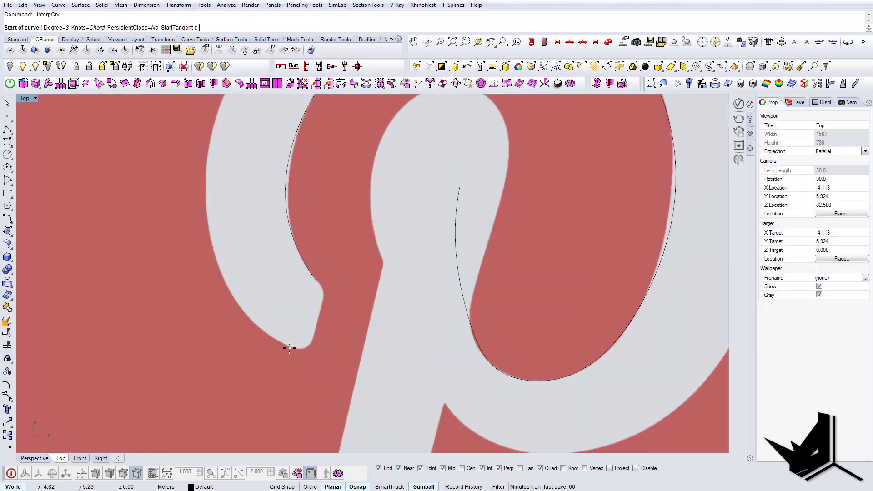
# Step: Trace the P's outer edge with an interpolated curve from the hook's lower end around the bowl, ending inside the stem
pyautogui.scroll(-1, 370, 189)
pyautogui.scroll(1, 567, 312)
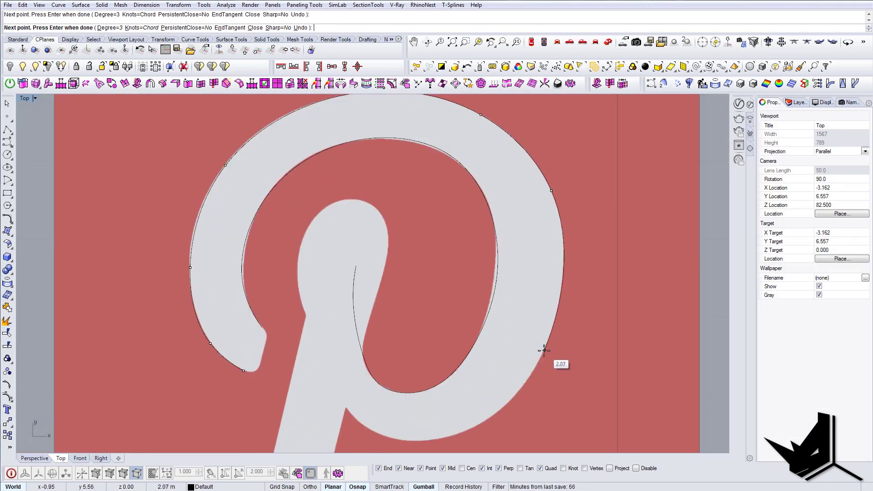
pyautogui.click(546, 351)
pyautogui.scroll(4, 546, 350)
pyautogui.click(505, 353)
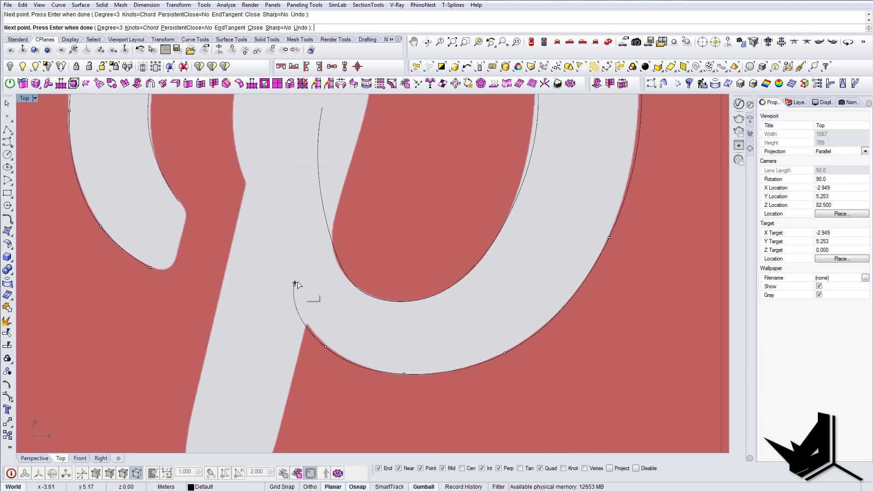
pyautogui.rightClick(298, 282)
# Step: Trace the stem's lower left edge down past its pointed tip, and the stem's rounded head, with interpolated curves
pyautogui.click(318, 292)
pyautogui.click(316, 335)
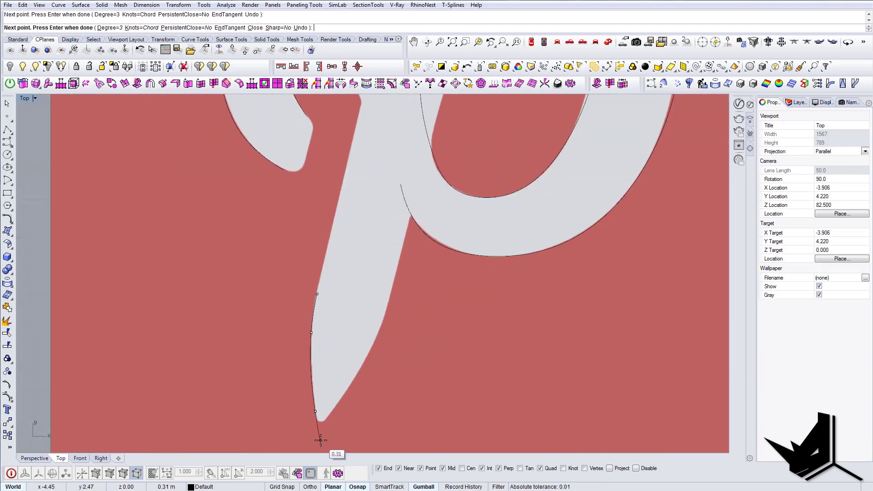
pyautogui.moveTo(339, 145); pyautogui.dragTo(361, 290, button='right')
pyautogui.scroll(4, 361, 291)
pyautogui.click(351, 314)
pyautogui.click(339, 270)
pyautogui.click(352, 183)
pyautogui.click(434, 300)
pyautogui.rightClick(434, 300)
# Step: Lay matching straight lines along the left and right edges of the P's stem
pyautogui.scroll(-4, 435, 300)
pyautogui.moveTo(434, 325)
pyautogui.mouseDown(button='right')
pyautogui.moveTo(405, 279)
pyautogui.moveTo(388, 352)
pyautogui.mouseUp(button='right')
pyautogui.click(382, 430)
pyautogui.click(440, 166)
pyautogui.rightClick(440, 167)
pyautogui.click(363, 290)
pyautogui.moveTo(444, 196); pyautogui.dragTo(439, 196)
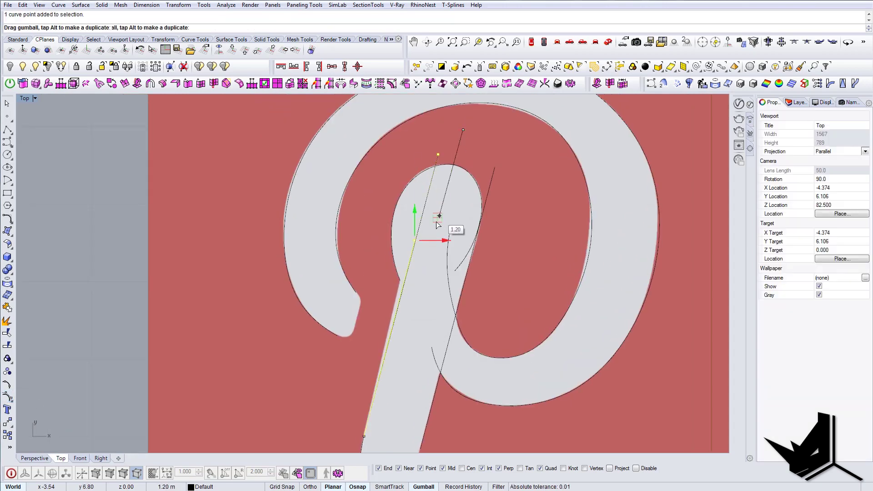
# Step: Duplicate a stem edge line to the left so it runs along the cut end of the P's hook
pyautogui.scroll(6, 387, 345)
pyautogui.click(454, 287)
pyautogui.keyDown('alt'); pyautogui.moveTo(470, 281); pyautogui.dragTo(404, 281); pyautogui.keyUp('alt')
pyautogui.click(401, 281)
# Step: Trace the stem's lower right edge from the pointed tip up to the straight edge line with an interpolated curve
pyautogui.moveTo(396, 271); pyautogui.dragTo(351, 179, button='right')
pyautogui.scroll(-6, 351, 179)
pyautogui.scroll(4, 372, 380)
pyautogui.click(7, 142)
pyautogui.click(353, 387)
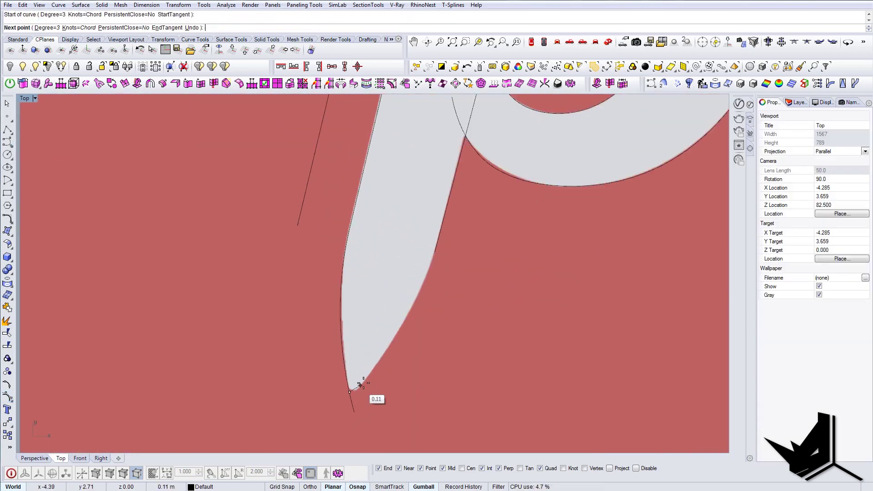
pyautogui.click(407, 318)
pyautogui.click(448, 226)
pyautogui.rightClick(449, 226)
# Step: Show the inner edge curve's control points and adjust them around the bowl to follow the image edge
pyautogui.click(361, 118)
pyautogui.moveTo(286, 118)
pyautogui.mouseDown(button='right')
pyautogui.moveTo(328, 284)
pyautogui.moveTo(337, 253)
pyautogui.mouseUp(button='right')
pyautogui.press('F10')
pyautogui.scroll(2, 337, 254)
pyautogui.click(420, 367)
pyautogui.click(444, 389)
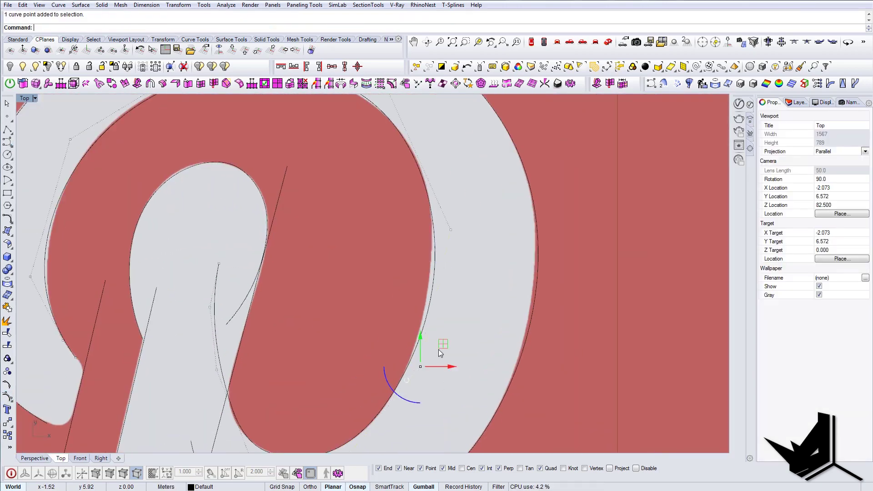
pyautogui.moveTo(472, 231); pyautogui.dragTo(471, 230)
pyautogui.moveTo(432, 164); pyautogui.dragTo(445, 227, button='right')
pyautogui.click(406, 156)
pyautogui.moveTo(236, 125); pyautogui.dragTo(411, 175, button='right')
pyautogui.click(395, 165)
pyautogui.moveTo(292, 390); pyautogui.dragTo(400, 309, button='right')
pyautogui.scroll(10, 361, 409)
pyautogui.moveTo(438, 249); pyautogui.dragTo(443, 249)
# Step: Reshape the inner curve's lower end at the bowl and swing its last control points right, across the stem's right edge line
pyautogui.scroll(-16, 381, 259)
pyautogui.scroll(10, 501, 366)
pyautogui.moveTo(467, 348); pyautogui.dragTo(347, 299, button='right')
pyautogui.click(347, 298)
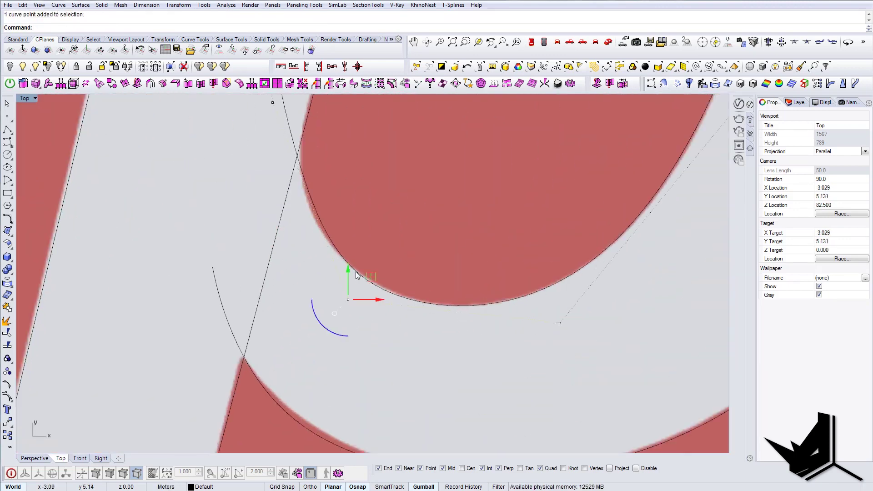
pyautogui.scroll(-2, 344, 322)
pyautogui.moveTo(279, 148); pyautogui.dragTo(311, 209, button='right')
pyautogui.click(311, 208)
pyautogui.moveTo(334, 181); pyautogui.dragTo(326, 186)
pyautogui.moveTo(304, 109); pyautogui.dragTo(329, 176, button='right')
pyautogui.click(329, 176)
pyautogui.moveTo(352, 152); pyautogui.dragTo(402, 177)
pyautogui.scroll(2, 348, 191)
pyautogui.click(345, 140)
pyautogui.moveTo(368, 117); pyautogui.dragTo(413, 205)
pyautogui.scroll(4, 395, 181)
pyautogui.scroll(-2, 387, 201)
pyautogui.press('Escape')
pyautogui.press('Escape')
# Step: Show the stem head curve's control points and nudge its upper point to fit the rounded head
pyautogui.scroll(-16, 341, 218)
pyautogui.scroll(14, 318, 182)
pyautogui.click(457, 193)
pyautogui.press('F10')
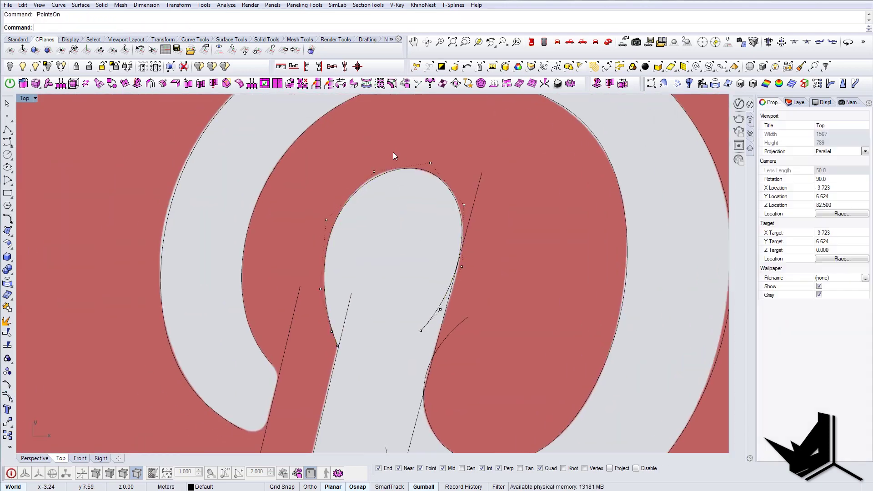
pyautogui.click(394, 139)
pyautogui.moveTo(416, 123); pyautogui.dragTo(412, 126)
pyautogui.moveTo(516, 174); pyautogui.dragTo(415, 228, button='right')
pyautogui.press('Escape')
pyautogui.press('Escape')
# Step: Move the stem's right edge line down along its own direction so its upper end sits beside the rounded head
pyautogui.click(364, 228)
pyautogui.press('m')
pyautogui.press('Return')
pyautogui.click(377, 175)
pyautogui.click(351, 274)
# Step: Delete a control point from the stem's lower right curve and nudge its upper point inward onto the image edge
pyautogui.scroll(-6, 351, 275)
pyautogui.keyDown('shift'); pyautogui.click(315, 246); pyautogui.keyUp('shift')
pyautogui.click(398, 269)
pyautogui.moveTo(418, 283); pyautogui.dragTo(398, 230, button='right')
pyautogui.press('F10')
pyautogui.scroll(4, 377, 205)
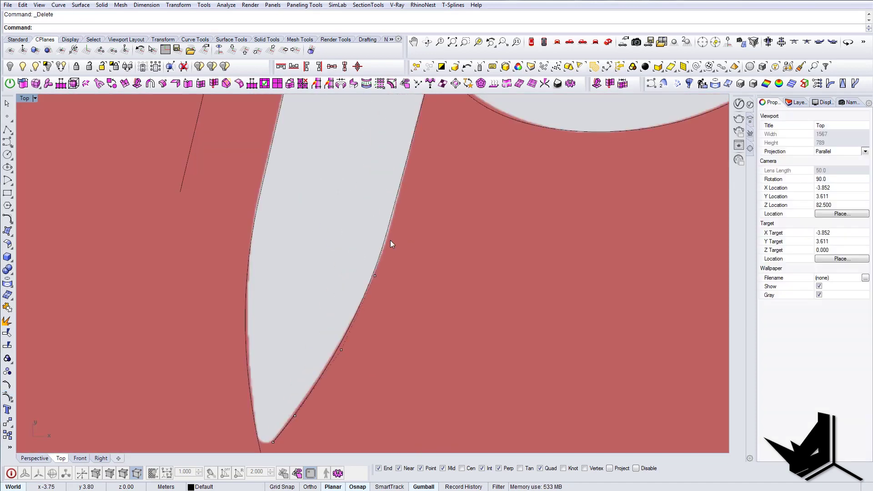
pyautogui.moveTo(375, 273); pyautogui.dragTo(367, 275)
# Step: Fine-tune the control points of the lower left and lower right curves near the stem's tip to match the image
pyautogui.scroll(6, 310, 255)
pyautogui.click(282, 220)
pyautogui.press('F10')
pyautogui.scroll(-7, 299, 212)
pyautogui.click(263, 232)
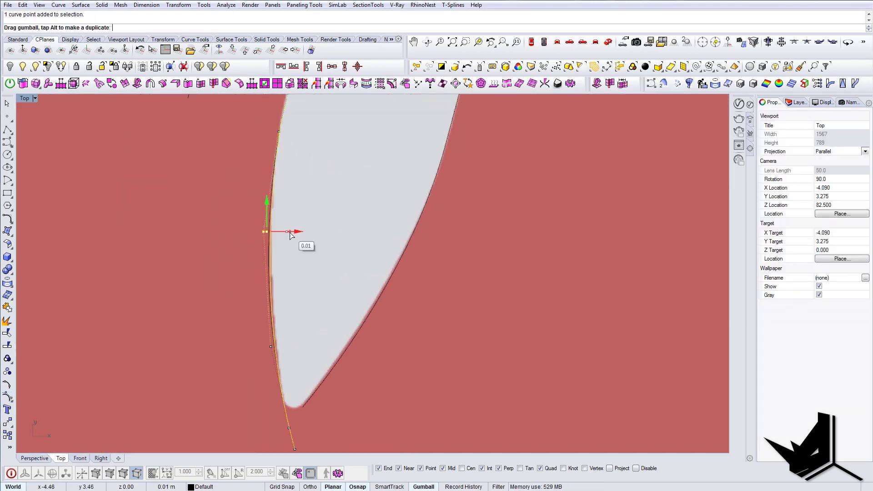
pyautogui.moveTo(290, 233); pyautogui.dragTo(295, 233)
pyautogui.click(299, 314)
pyautogui.press('F10')
pyautogui.scroll(15, 299, 321)
pyautogui.click(269, 324)
pyautogui.moveTo(291, 298); pyautogui.dragTo(285, 298)
pyautogui.click(374, 291)
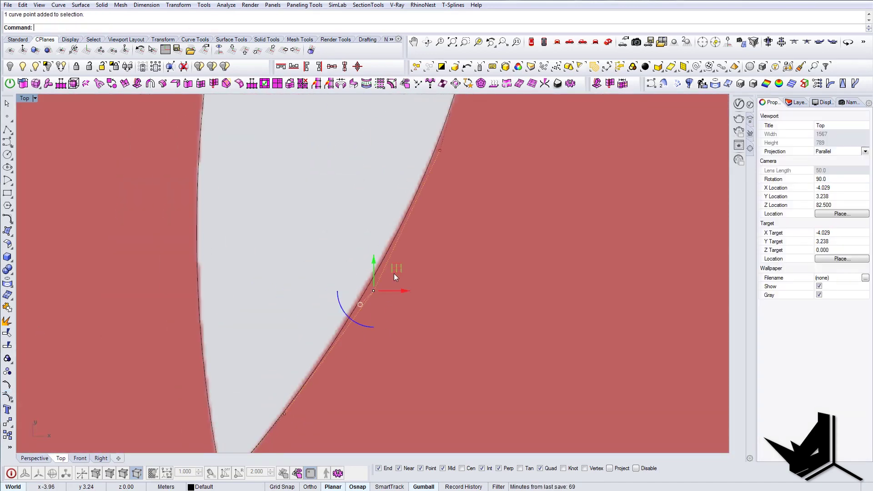
# Step: Trim the excess ends where the inner bowl curve crosses the stem's right edge line
pyautogui.scroll(-5, 395, 274)
pyautogui.write('trim')
pyautogui.press('Return')
pyautogui.click(411, 364)
pyautogui.click(367, 304)
pyautogui.press('Return')
pyautogui.moveTo(368, 304); pyautogui.dragTo(327, 332, button='right')
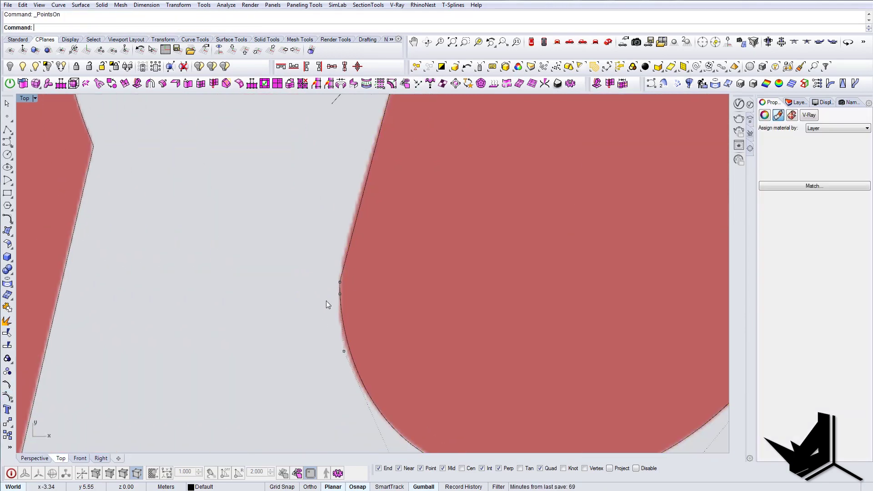
# Step: Reposition a control point near the trimmed end of the inner curve so the bowl follows the image beside the stem
pyautogui.click(353, 266)
pyautogui.scroll(-2, 353, 266)
pyautogui.scroll(2, 386, 276)
pyautogui.press('F10')
pyautogui.scroll(-3, 385, 274)
pyautogui.click(380, 257)
pyautogui.moveTo(403, 235); pyautogui.dragTo(416, 291)
pyautogui.scroll(5, 402, 242)
pyautogui.press('Escape')
# Step: Scale the P's outer curve slightly wider horizontally to fit the image edge
pyautogui.scroll(-8, 455, 300)
pyautogui.moveTo(320, 279); pyautogui.dragTo(276, 254)
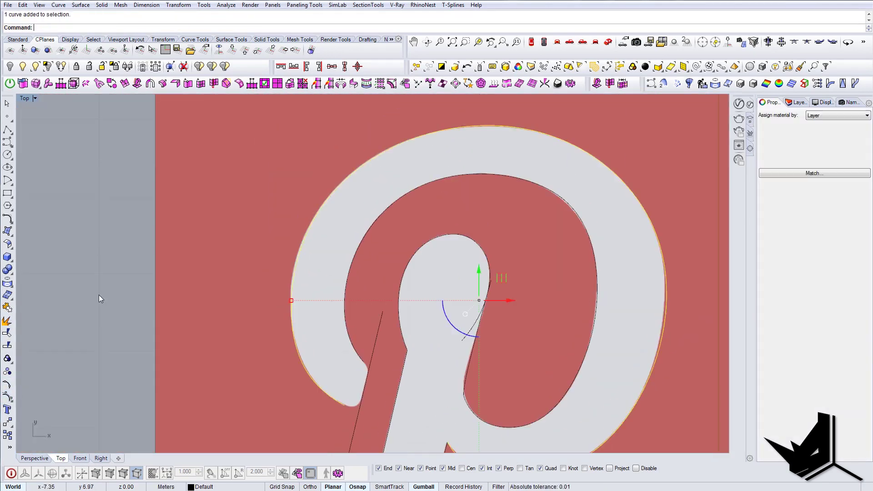
pyautogui.scroll(4, 305, 278)
pyautogui.moveTo(287, 301); pyautogui.dragTo(280, 304)
pyautogui.scroll(-4, 325, 225)
# Step: Draw a circle tangent to the outer curve and the hook's end line to round the hook's lower corner
pyautogui.moveTo(368, 312); pyautogui.dragTo(342, 280, button='right')
pyautogui.write('circle')
pyautogui.click(336, 359)
pyautogui.click(321, 348)
pyautogui.scroll(8, 321, 348)
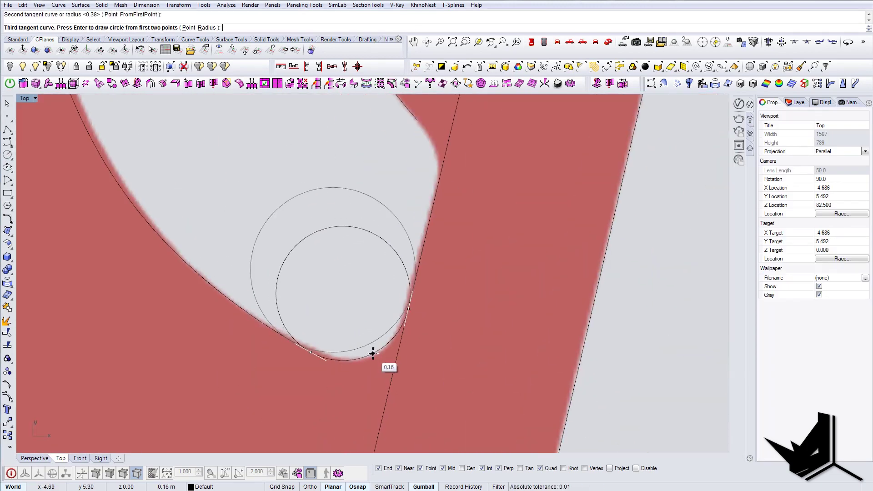
pyautogui.click(373, 351)
pyautogui.moveTo(396, 150); pyautogui.dragTo(374, 263, button='right')
# Step: Draw another circle tangent to the inner curve and the hook's end line at the hook's upper corner
pyautogui.rightClick(387, 246)
pyautogui.click(398, 227)
pyautogui.click(414, 309)
pyautogui.rightClick(411, 274)
pyautogui.scroll(-6, 409, 245)
pyautogui.click(430, 237)
pyautogui.rightClick(430, 238)
# Step: Show the control points at the hook's upper corner and nudge one to fit the image
pyautogui.scroll(5, 421, 255)
pyautogui.click(384, 296)
pyautogui.press('F10')
pyautogui.moveTo(392, 256); pyautogui.dragTo(394, 247)
pyautogui.scroll(-4, 396, 246)
# Step: Adjust the control points around the hook's rounded lower corner to follow the image edge
pyautogui.rightClick(252, 332)
pyautogui.scroll(4, 252, 333)
pyautogui.click(296, 342)
pyautogui.moveTo(319, 364); pyautogui.dragTo(273, 328)
pyautogui.scroll(-3, 309, 353)
pyautogui.scroll(8, 449, 288)
pyautogui.moveTo(495, 373); pyautogui.dragTo(398, 348)
# Step: Delete a surplus control point at the hook's lower corner and nudge the remaining points to smooth the rounding
pyautogui.scroll(-3, 394, 299)
pyautogui.scroll(2, 340, 265)
pyautogui.scroll(-2, 355, 276)
pyautogui.scroll(3, 370, 311)
pyautogui.press('F10')
pyautogui.press('Delete')
pyautogui.scroll(-6, 398, 351)
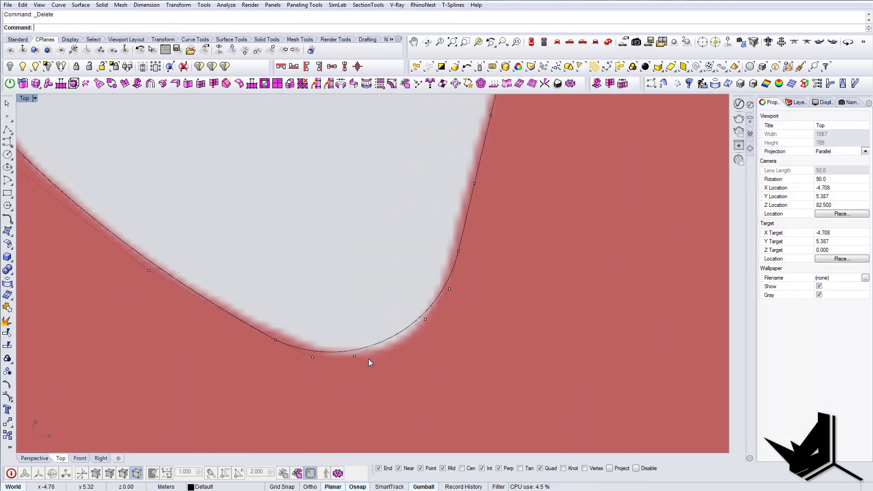
pyautogui.moveTo(448, 304); pyautogui.dragTo(448, 305)
pyautogui.scroll(-4, 448, 303)
pyautogui.scroll(4, 421, 212)
pyautogui.moveTo(443, 190); pyautogui.dragTo(446, 194)
# Step: Trim the overlapping curve ends where the Pinterest stem's rounded head meets its straight side, and delete the leftover segment
pyautogui.scroll(-8, 427, 218)
pyautogui.scroll(7, 437, 228)
pyautogui.click(417, 226)
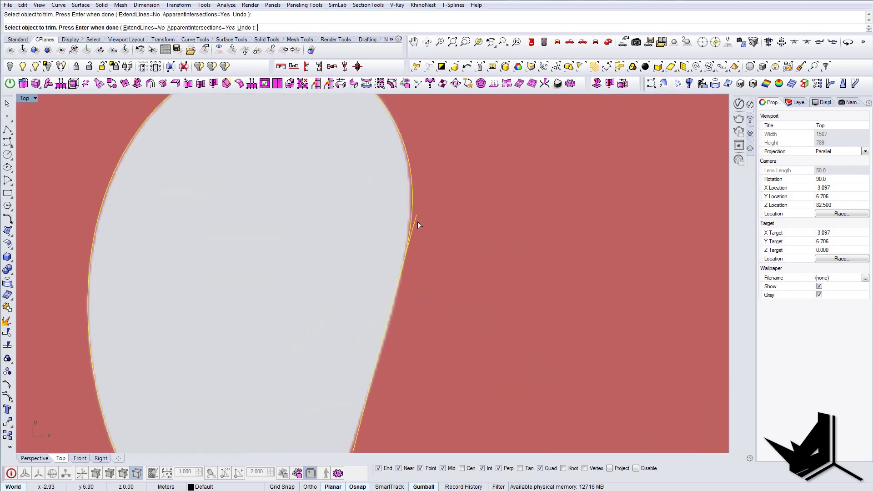
pyautogui.click(405, 273)
pyautogui.rightClick(401, 281)
pyautogui.click(408, 272)
pyautogui.scroll(3, 409, 268)
pyautogui.press('Delete')
pyautogui.scroll(-8, 411, 293)
# Step: Show the Pinterest stem curve's control points and move one to follow the image edge
pyautogui.click(396, 307)
pyautogui.scroll(3, 397, 307)
pyautogui.press('F10')
pyautogui.click(362, 336)
pyautogui.moveTo(362, 302)
pyautogui.mouseDown()
pyautogui.moveTo(359, 287)
pyautogui.moveTo(366, 286)
pyautogui.mouseUp()
pyautogui.scroll(-8, 394, 293)
pyautogui.click(382, 288)
pyautogui.scroll(10, 392, 400)
pyautogui.click(350, 296)
pyautogui.scroll(-15, 330, 278)
pyautogui.scroll(15, 299, 332)
# Step: Round the stem's pointed lower tip with a circle tangent to both side curves and trim away the excess ends
pyautogui.click(11, 159)
pyautogui.click(62, 171)
pyautogui.click(248, 305)
pyautogui.click(293, 321)
pyautogui.rightClick(296, 352)
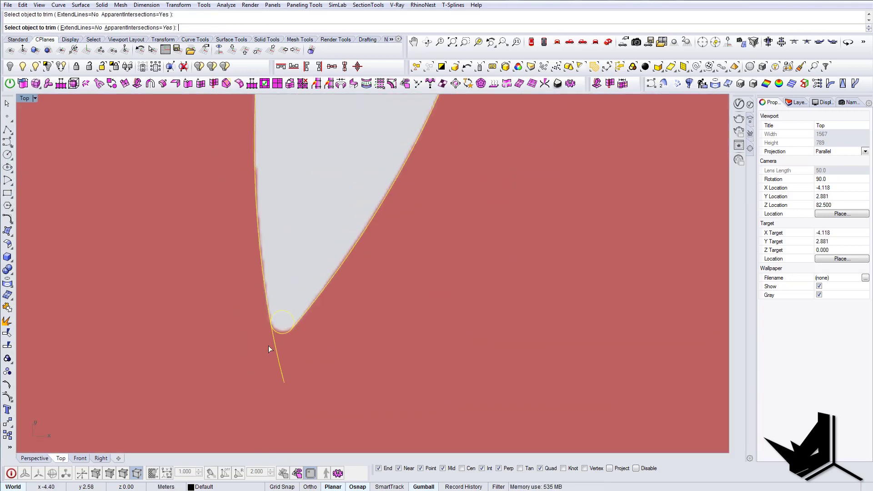
pyautogui.click(282, 364)
pyautogui.scroll(6, 291, 328)
pyautogui.press('Escape')
pyautogui.scroll(-6, 315, 267)
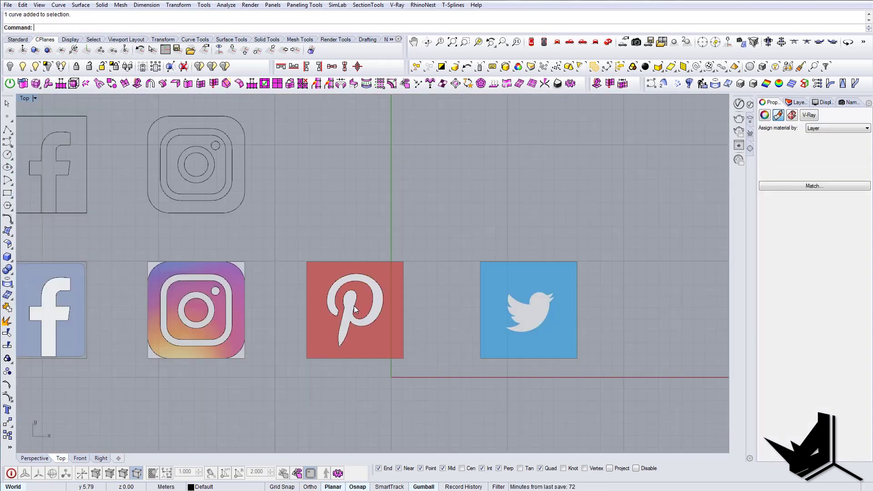
# Step: Frame the Pinterest image with a rectangle and copy frame and logo outline straight up, level with the row of finished outlines
pyautogui.scroll(1, 324, 244)
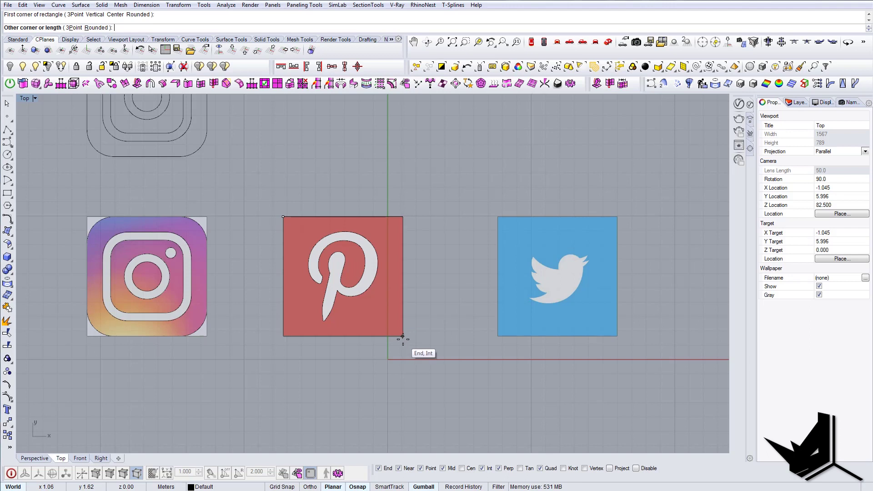
pyautogui.moveTo(265, 188); pyautogui.dragTo(431, 361)
pyautogui.moveTo(343, 223); pyautogui.dragTo(367, 312, button='right')
pyautogui.write('m')
pyautogui.press('Return')
pyautogui.press('Escape')
pyautogui.write('copy')
pyautogui.press('Return')
pyautogui.click(386, 306)
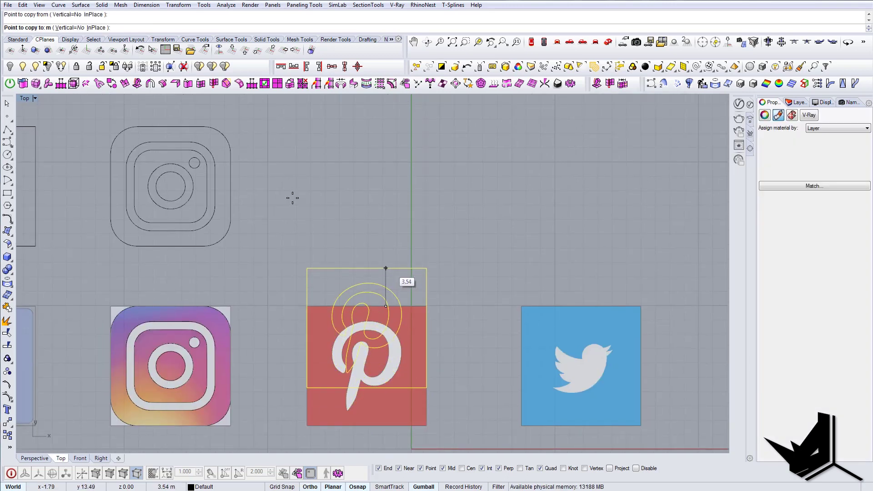
pyautogui.click(386, 127)
pyautogui.press('Escape')
pyautogui.scroll(-4, 366, 211)
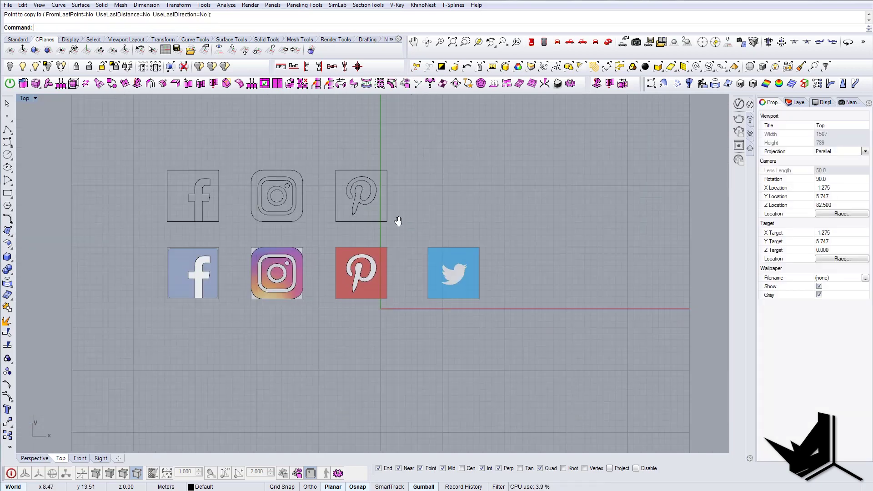
# Step: Draw an interpolated curve from the Twitter bird's tail tip along belly and head, ending inside the body past the neck corner
pyautogui.scroll(4, 404, 183)
pyautogui.scroll(-4, 478, 275)
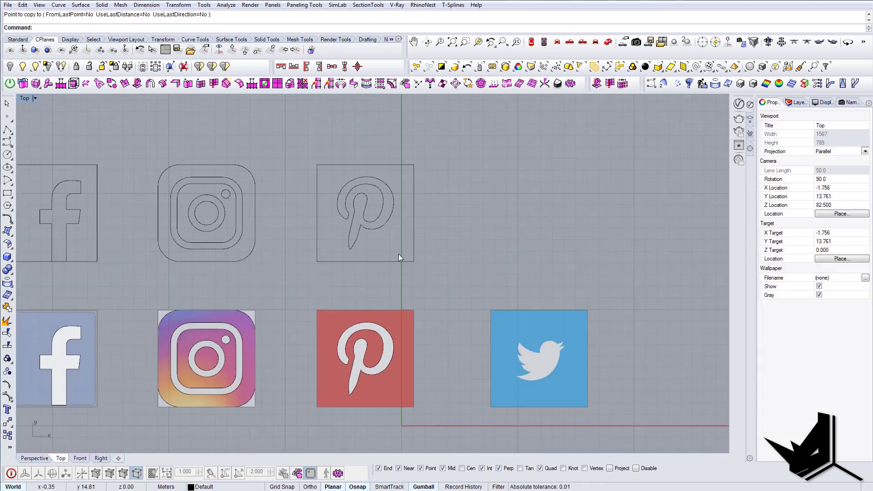
pyautogui.scroll(2, 419, 265)
pyautogui.scroll(10, 419, 265)
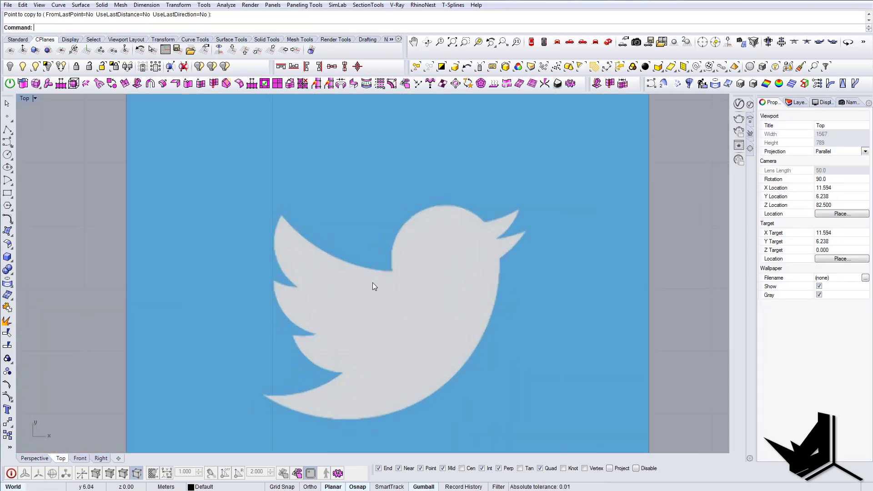
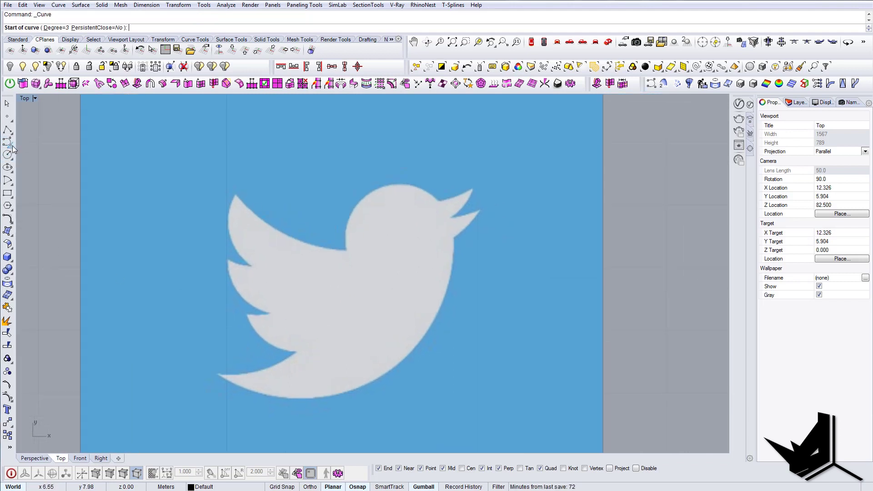
pyautogui.click(218, 372)
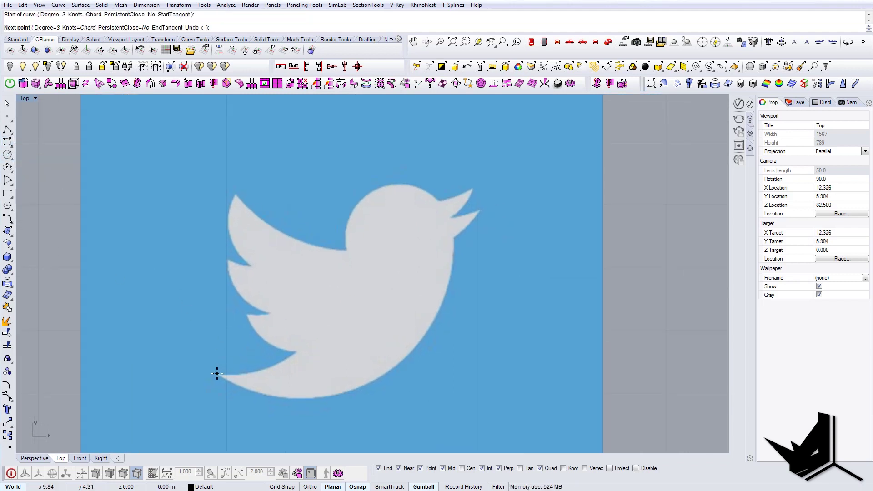
pyautogui.click(289, 397)
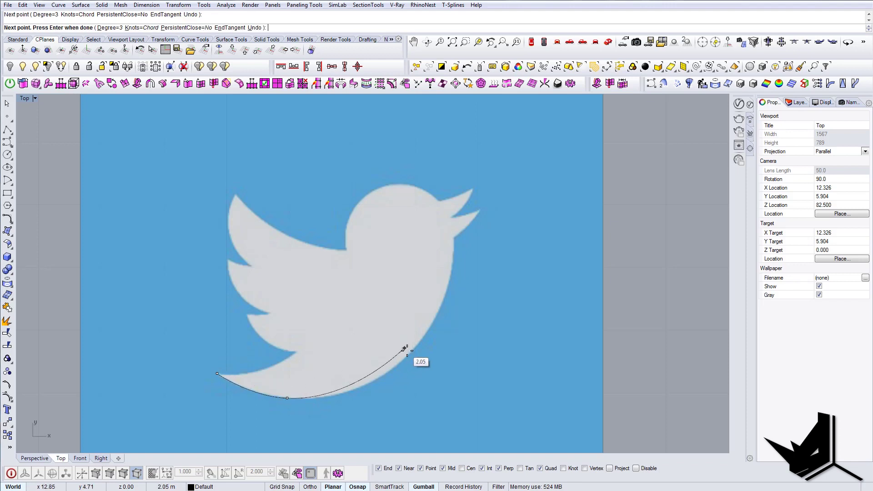
pyautogui.click(409, 356)
pyautogui.click(454, 249)
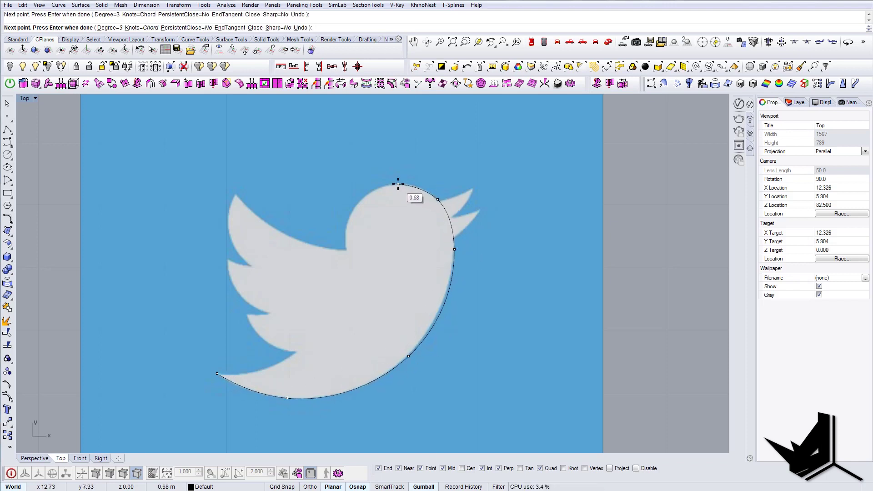
pyautogui.click(401, 184)
pyautogui.click(371, 190)
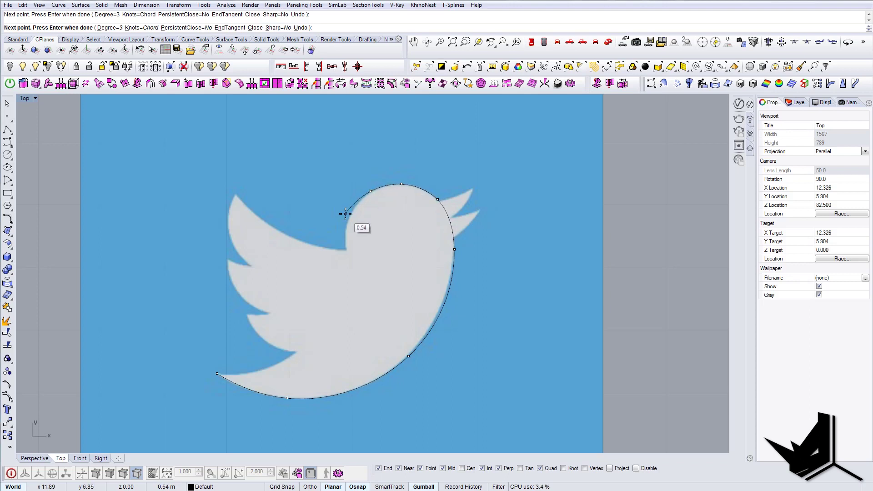
pyautogui.click(349, 218)
pyautogui.click(347, 249)
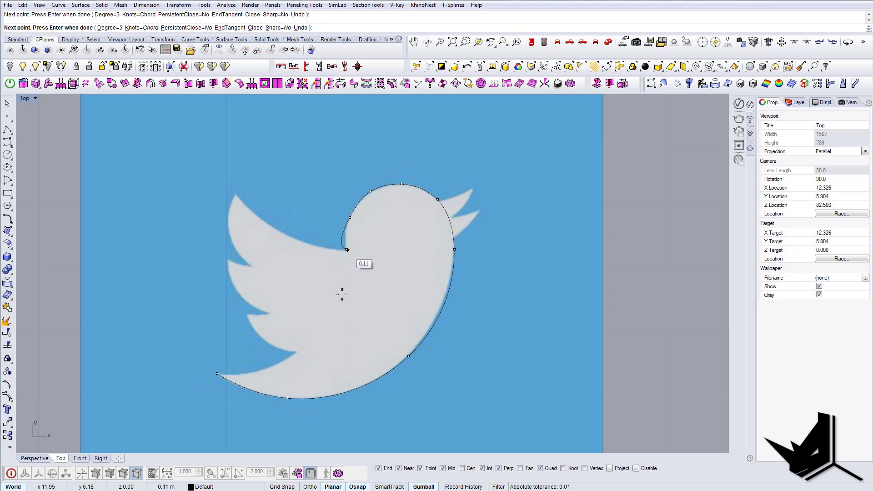
pyautogui.click(361, 314)
pyautogui.press('Return')
# Step: Trace the tail's upper edge with an interpolated curve from the tail tip, running slightly into the bird's body
pyautogui.press('Return')
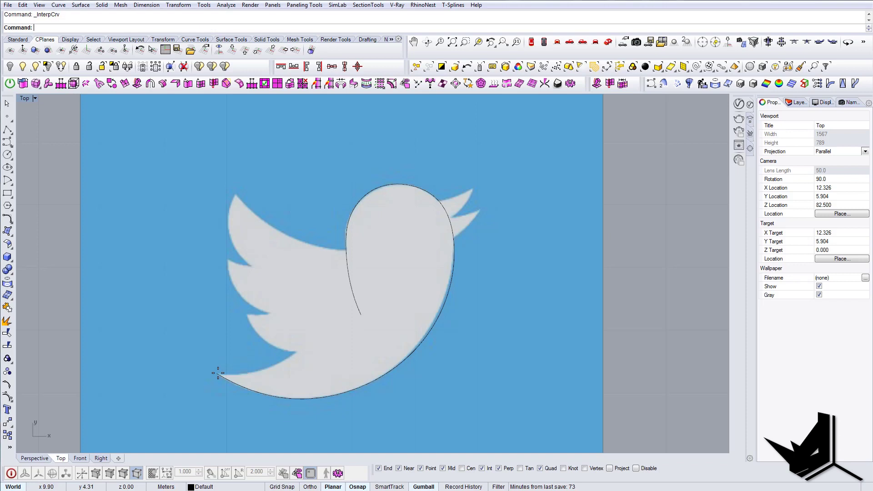
pyautogui.click(217, 374)
pyautogui.click(252, 373)
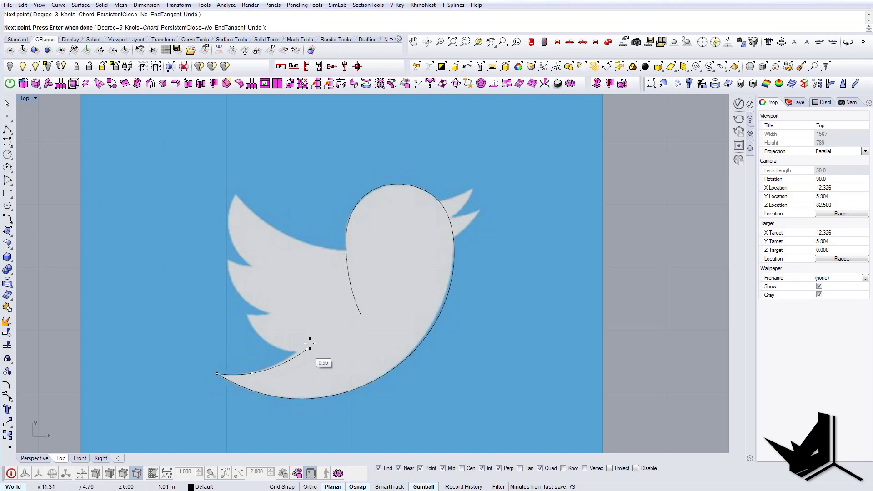
pyautogui.click(314, 335)
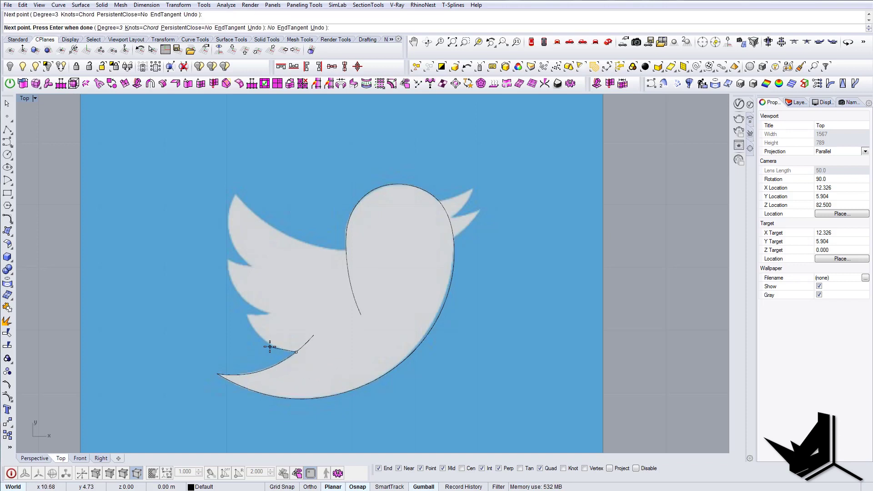
# Step: Trace the lowest wing feather's outer and upper edges with interpolated curves
pyautogui.click(264, 337)
pyautogui.scroll(15, 245, 314)
pyautogui.press('Return')
pyautogui.press('Return')
pyautogui.click(254, 318)
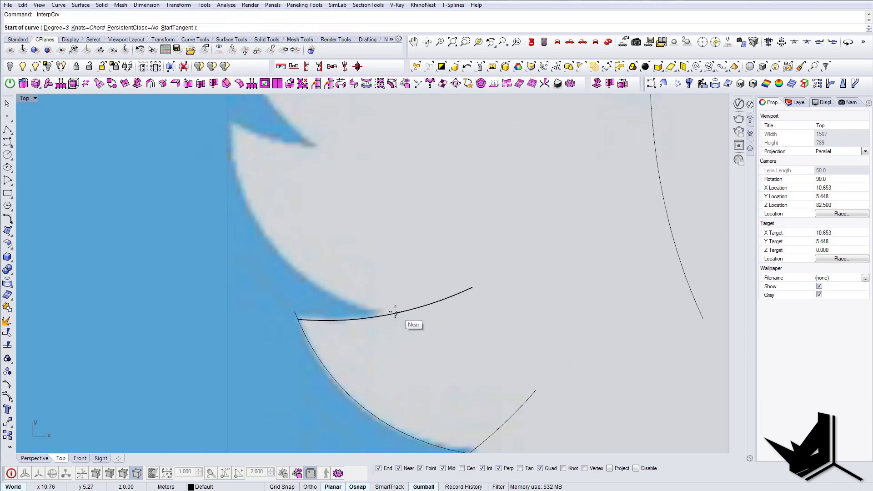
# Step: Trace the middle wing feather's outer and upper edges with interpolated curves that overshoot at the feather's corners
pyautogui.click(395, 312)
pyautogui.press('Return')
pyautogui.press('Return')
pyautogui.click(207, 213)
pyautogui.click(256, 250)
pyautogui.click(270, 264)
pyautogui.click(440, 290)
pyautogui.press('Return')
pyautogui.press('Return')
# Step: Trace the top feather's outer edge past the wing tip and the wing's upper edge into the bird's head
pyautogui.scroll(-8, 365, 287)
pyautogui.click(359, 284)
pyautogui.click(355, 141)
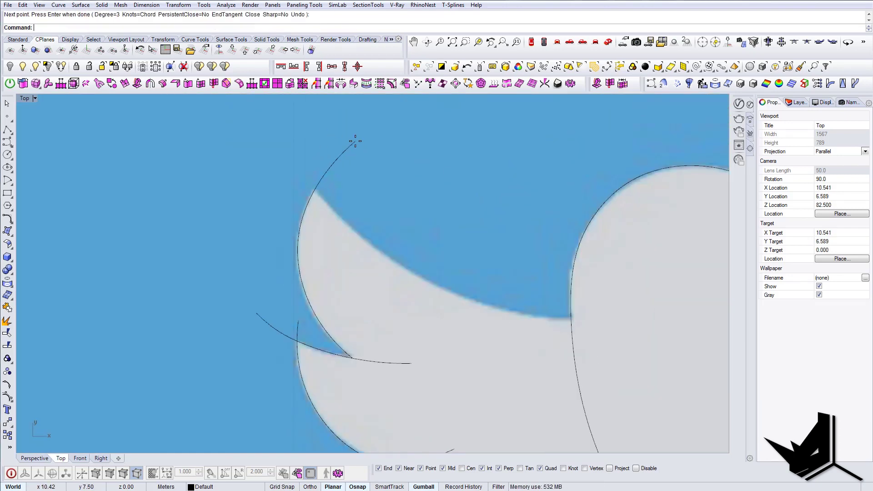
pyautogui.click(255, 181)
# Step: Trace the bird's two beak points with interpolated curves that cross at their tips
pyautogui.click(544, 269)
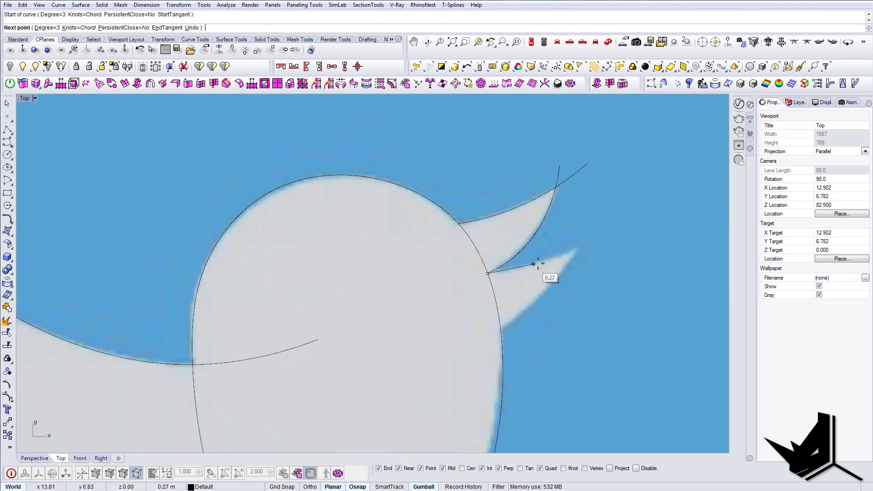
pyautogui.click(467, 358)
pyautogui.click(494, 337)
pyautogui.click(549, 283)
pyautogui.click(586, 228)
pyautogui.press('Return')
# Step: Draw a rectangle around the Twitter image from corner to corner
pyautogui.scroll(-18, 406, 269)
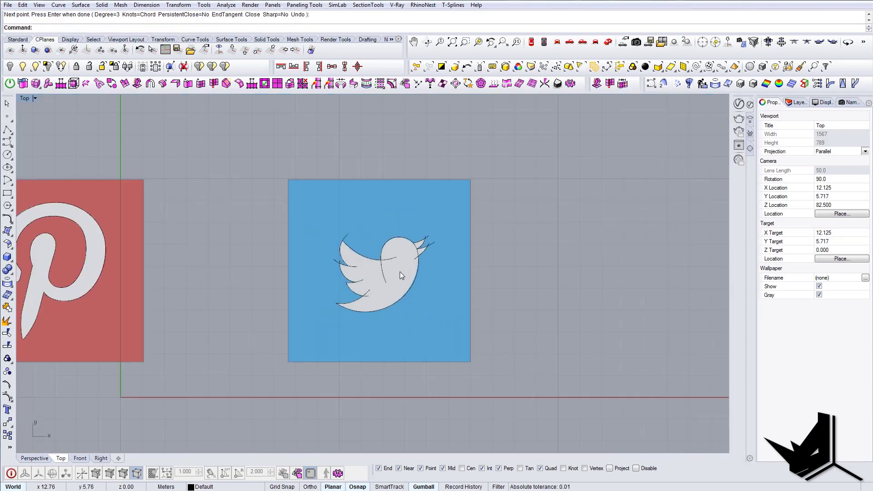
pyautogui.write('rec')
pyautogui.press('Return')
pyautogui.click(288, 180)
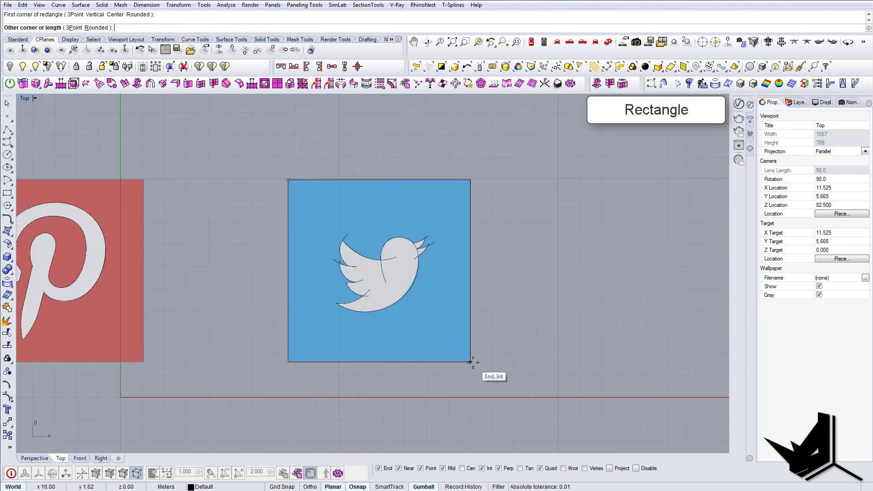
pyautogui.click(471, 362)
# Step: Combine the bird's body and both beak regions into one outline with CurveBoolean, keeping the input curves
pyautogui.scroll(-3, 498, 335)
pyautogui.write('CB')
pyautogui.press('Return')
pyautogui.moveTo(521, 372); pyautogui.dragTo(405, 241)
pyautogui.press('Return')
pyautogui.scroll(6, 459, 295)
pyautogui.click(468, 296)
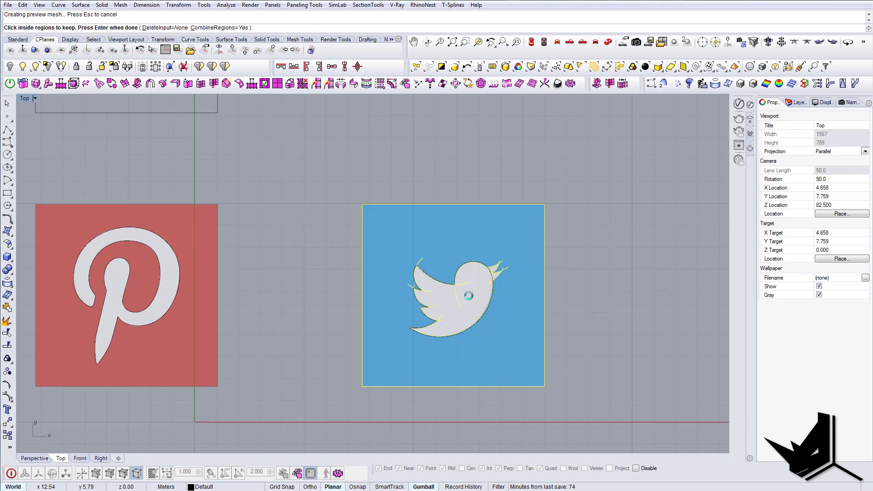
pyautogui.scroll(8, 491, 285)
pyautogui.click(497, 262)
pyautogui.click(493, 251)
pyautogui.scroll(-8, 448, 308)
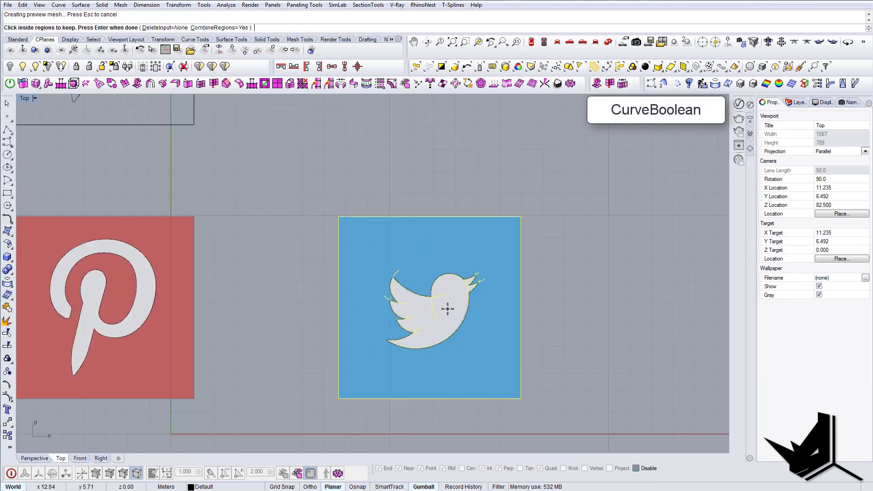
pyautogui.press('Return')
# Step: Copy the combined bird outline and its rectangle straight up, level with the other finished logo outlines
pyautogui.moveTo(522, 246); pyautogui.dragTo(531, 273, button='right')
pyautogui.keyDown('shift'); pyautogui.click(530, 274); pyautogui.keyUp('shift')
pyautogui.moveTo(463, 282); pyautogui.dragTo(466, 306, button='right')
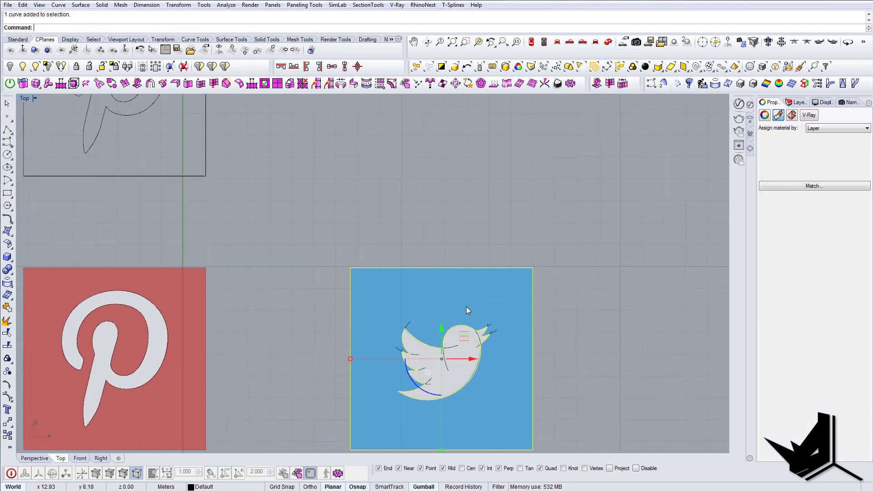
pyautogui.write('copy')
pyautogui.press('Return')
pyautogui.click(441, 268)
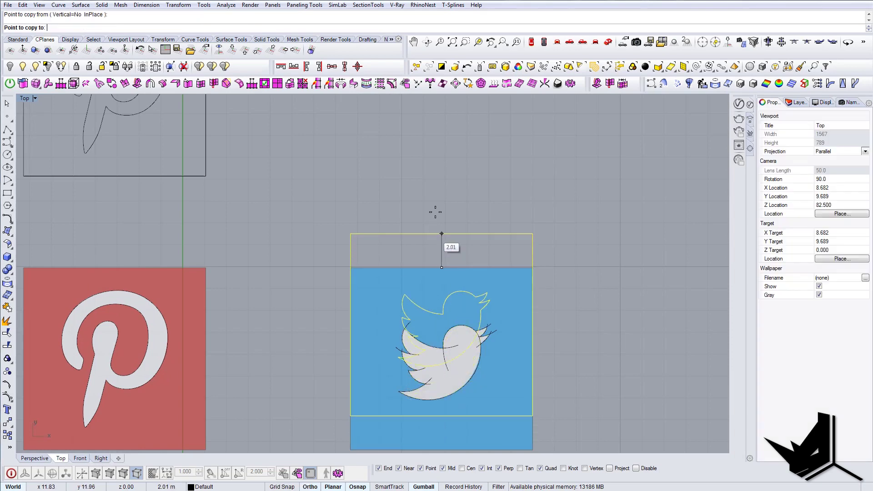
pyautogui.scroll(-8, 435, 212)
pyautogui.click(437, 118)
pyautogui.press('Return')
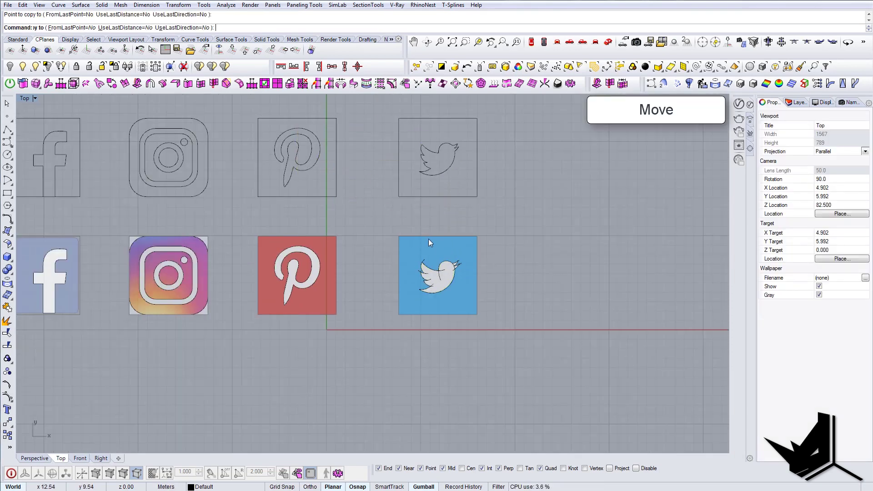
# Step: Delete the curves traced over the Twitter image, and undo that deletion
pyautogui.scroll(2, 429, 239)
pyautogui.moveTo(482, 364); pyautogui.dragTo(483, 364)
pyautogui.press('Delete')
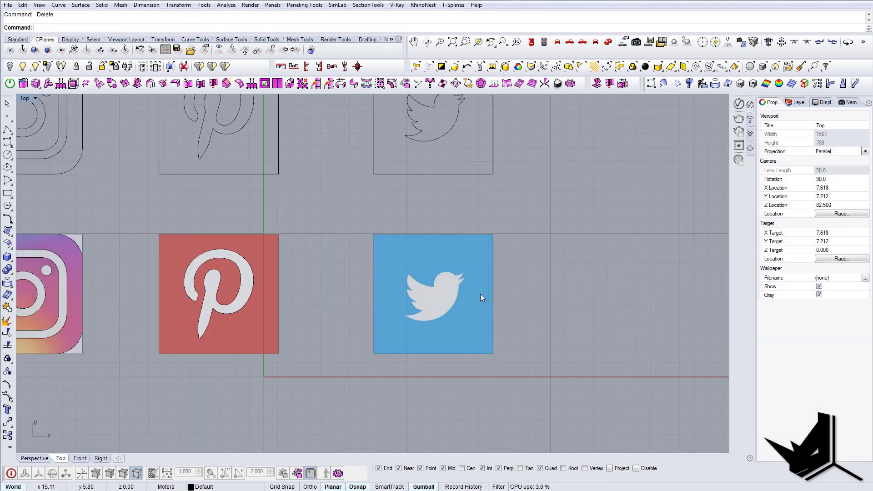
pyautogui.hotkey('ctrl', 'z')
pyautogui.scroll(-8, 461, 294)
pyautogui.press('Escape')
pyautogui.scroll(-7, 465, 294)
# Step: Select the row of four logo outlines in a perspective view and rotate them 90 degrees so they stand upright
pyautogui.scroll(5, 400, 280)
pyautogui.moveTo(387, 269); pyautogui.dragTo(438, 276, button='right')
pyautogui.scroll(2, 438, 277)
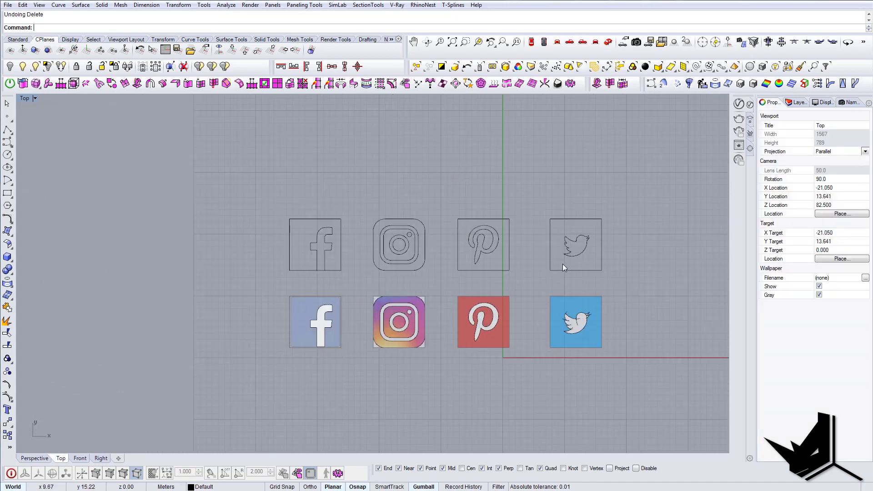
pyautogui.moveTo(517, 286); pyautogui.dragTo(427, 268, button='right')
pyautogui.scroll(2, 464, 268)
pyautogui.moveTo(597, 257); pyautogui.dragTo(384, 205, button='right')
pyautogui.click(608, 41)
pyautogui.moveTo(410, 200); pyautogui.dragTo(533, 374)
pyautogui.moveTo(533, 374); pyautogui.dragTo(511, 348, button='right')
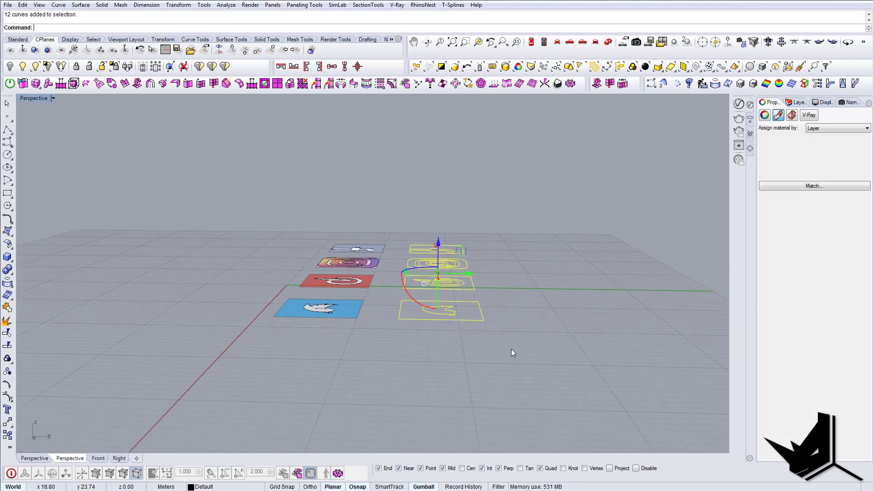
pyautogui.moveTo(466, 287); pyautogui.dragTo(457, 257, button='right')
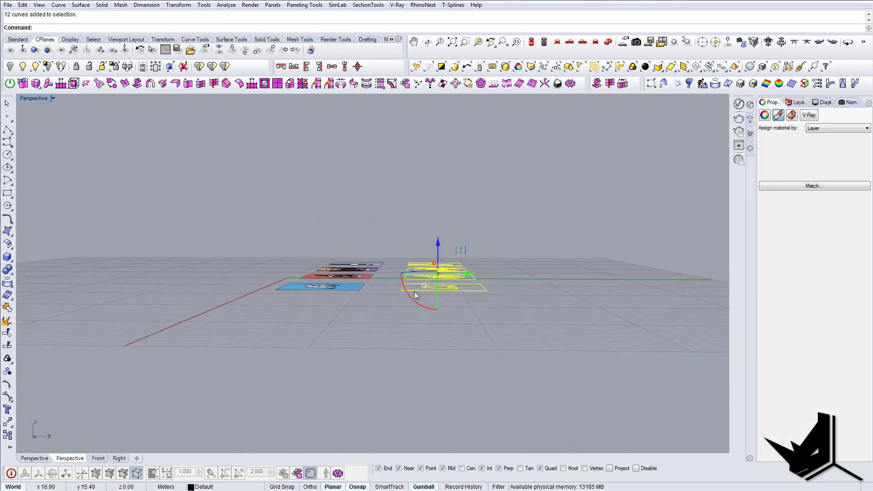
pyautogui.click(409, 294)
pyautogui.write('90')
pyautogui.press('Return')
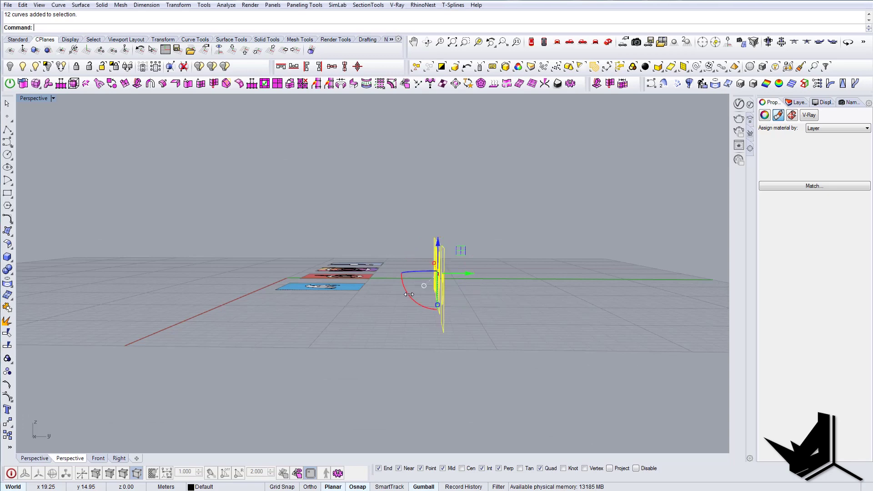
# Step: Move the upright outlines up onto the ground plane, using the Twitter frame's lower outer corner as the base point
pyautogui.moveTo(424, 290); pyautogui.dragTo(474, 307, button='right')
pyautogui.write('m')
pyautogui.press('Return')
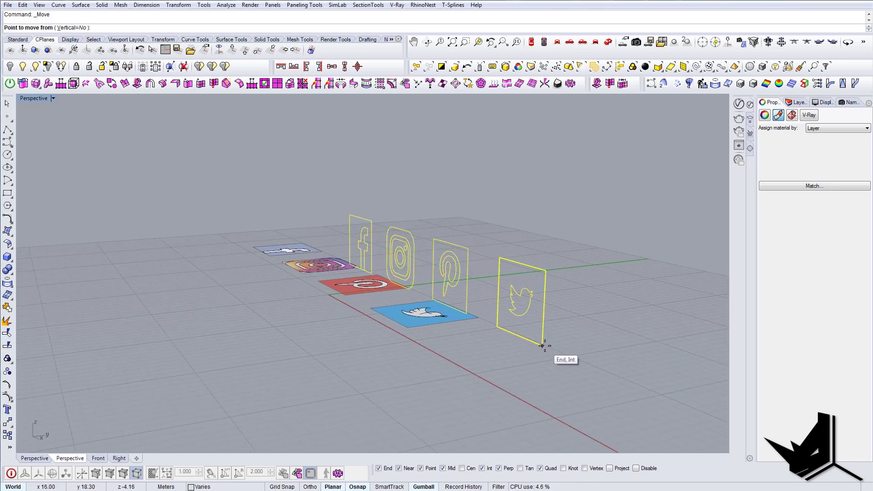
pyautogui.click(543, 345)
pyautogui.write('0,')
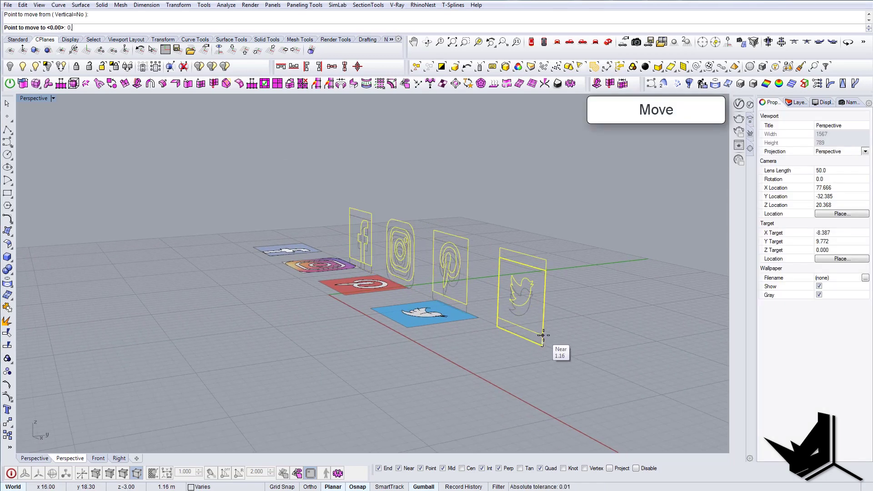
pyautogui.write('0,0')
pyautogui.press('Return')
# Step: Create a planar surface from the upright Pinterest letter outline and switch the viewport to shaded display
pyautogui.moveTo(462, 211); pyautogui.dragTo(403, 298, button='right')
pyautogui.scroll(2, 400, 241)
pyautogui.click(481, 318)
pyautogui.click(403, 298)
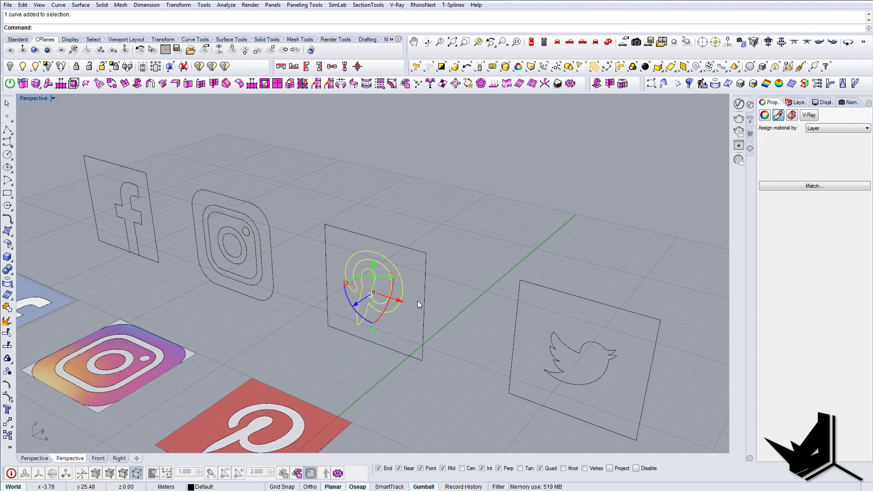
pyautogui.write('ps')
pyautogui.press('Return')
pyautogui.hotkey('ctrl', 'alt', 's')
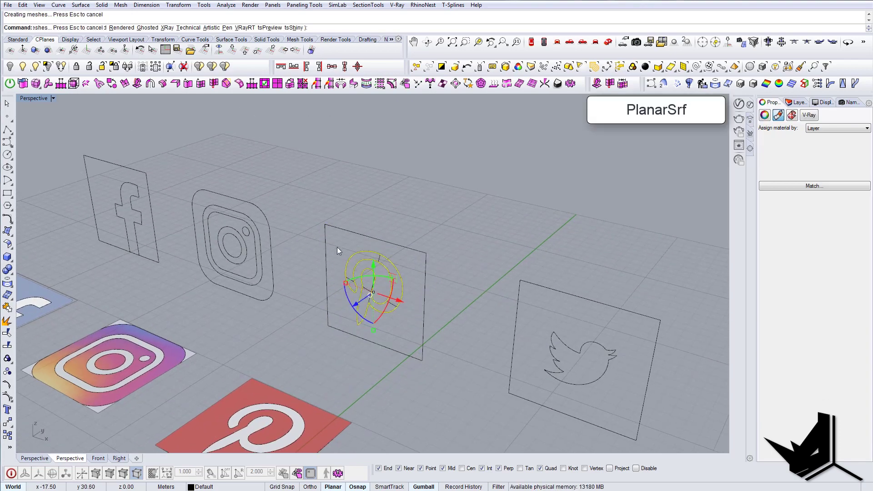
# Step: Create a planar surface from the upright Twitter bird outline
pyautogui.click(520, 322)
pyautogui.moveTo(519, 323)
pyautogui.mouseDown(button='right')
pyautogui.moveTo(602, 340)
pyautogui.moveTo(602, 325)
pyautogui.mouseUp(button='right')
pyautogui.click(602, 320)
pyautogui.hotkey('ctrl', 'alt', 's')
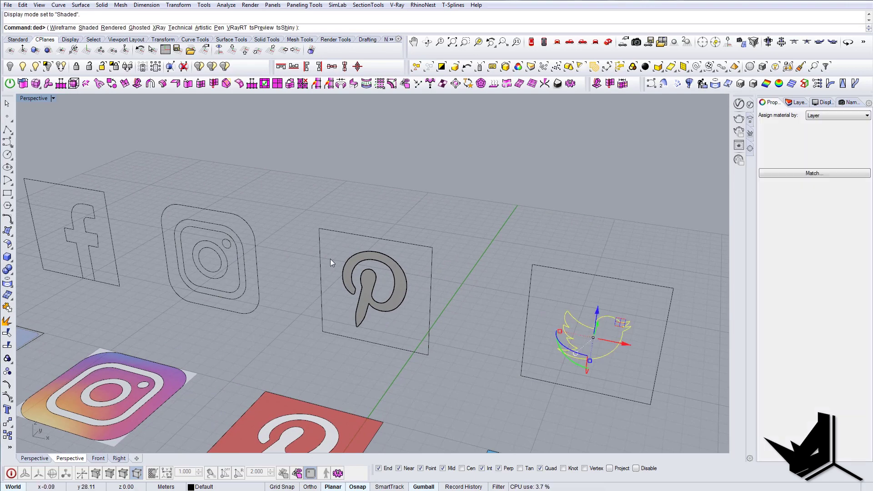
pyautogui.press('Escape')
pyautogui.click(616, 348)
pyautogui.scroll(2, 598, 335)
pyautogui.write('ps')
pyautogui.press('Return')
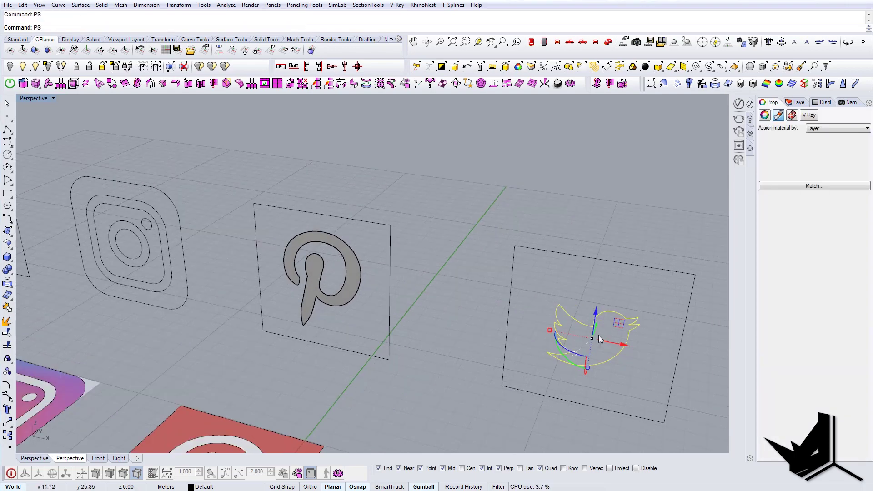
pyautogui.scroll(-2, 598, 335)
pyautogui.keyDown('shift'); pyautogui.moveTo(354, 297); pyautogui.dragTo(446, 298, button='right'); pyautogui.keyUp('shift')
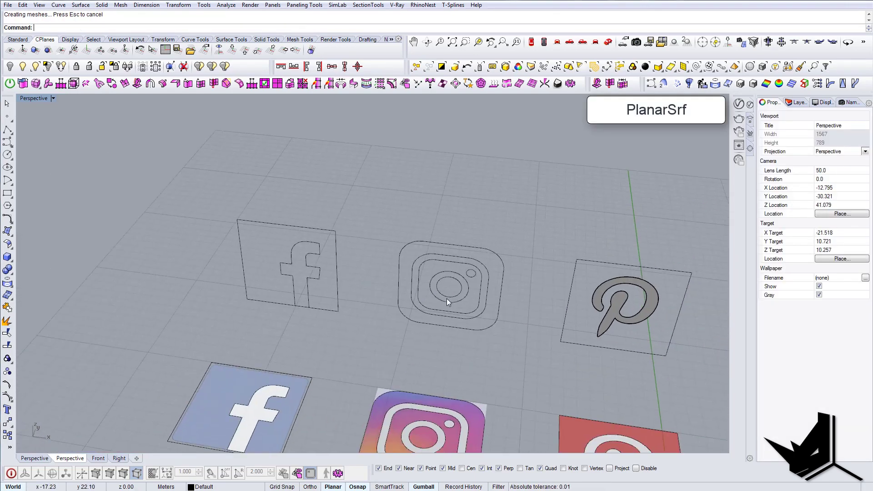
pyautogui.scroll(5, 446, 298)
pyautogui.moveTo(493, 286); pyautogui.dragTo(466, 271)
pyautogui.keyDown('shift'); pyautogui.click(502, 254); pyautogui.keyUp('shift')
pyautogui.keyDown('shift'); pyautogui.click(517, 252); pyautogui.keyUp('shift')
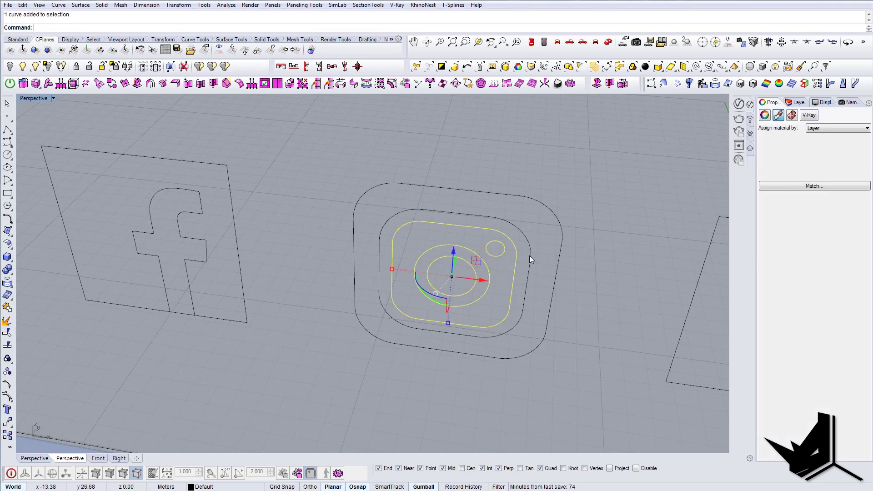
pyautogui.press('Escape')
# Step: Create a planar surface between the two inner rounded squares of the upright Instagram logo
pyautogui.click(517, 263)
pyautogui.keyDown('shift'); pyautogui.click(527, 265); pyautogui.keyUp('shift')
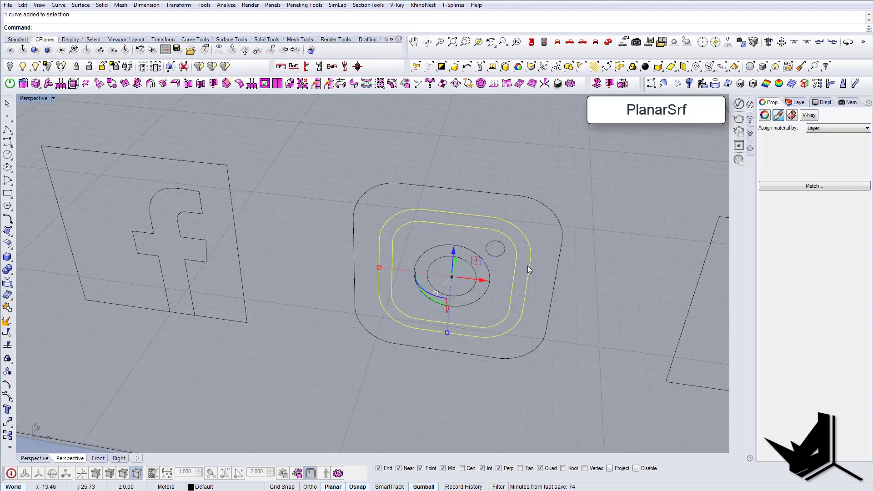
pyautogui.write('ps')
pyautogui.press('Return')
pyautogui.press('Escape')
# Step: Create planar surfaces from the Instagram lens circles and small dot, and from the Facebook letter outline
pyautogui.moveTo(497, 272); pyautogui.dragTo(467, 291)
pyautogui.press('Return')
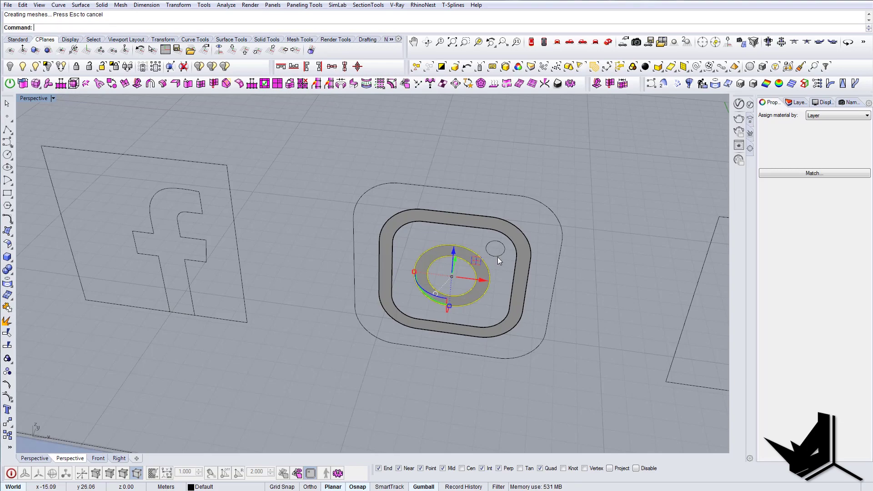
pyautogui.click(497, 257)
pyautogui.press('Return')
pyautogui.press('Escape')
pyautogui.keyDown('shift'); pyautogui.moveTo(436, 258); pyautogui.dragTo(553, 296, button='right'); pyautogui.keyUp('shift')
pyautogui.click(302, 290)
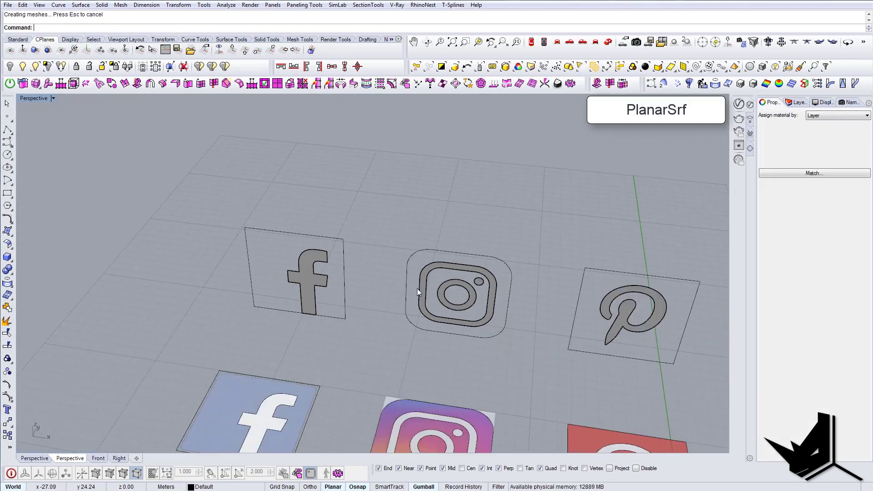
# Step: Select the Pinterest, Twitter, Instagram and Facebook logo surfaces together and extrude them a short distance toward the front
pyautogui.moveTo(416, 288); pyautogui.dragTo(319, 261, button='right')
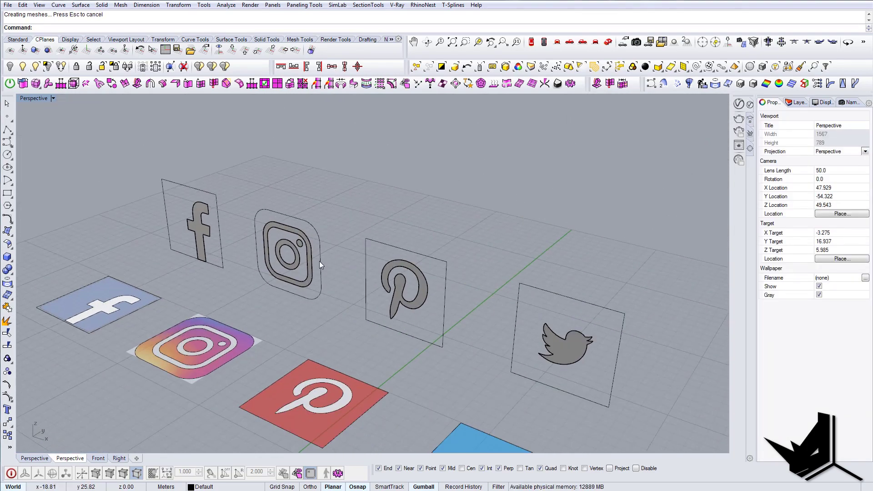
pyautogui.scroll(5, 415, 288)
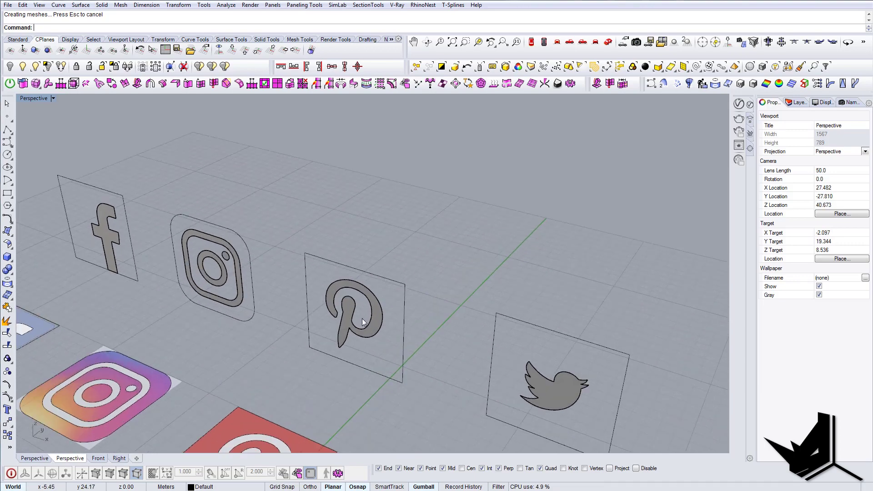
pyautogui.scroll(2, 363, 322)
pyautogui.click(376, 320)
pyautogui.keyDown('shift'); pyautogui.click(654, 417); pyautogui.keyUp('shift')
pyautogui.moveTo(697, 435); pyautogui.dragTo(466, 312, button='right')
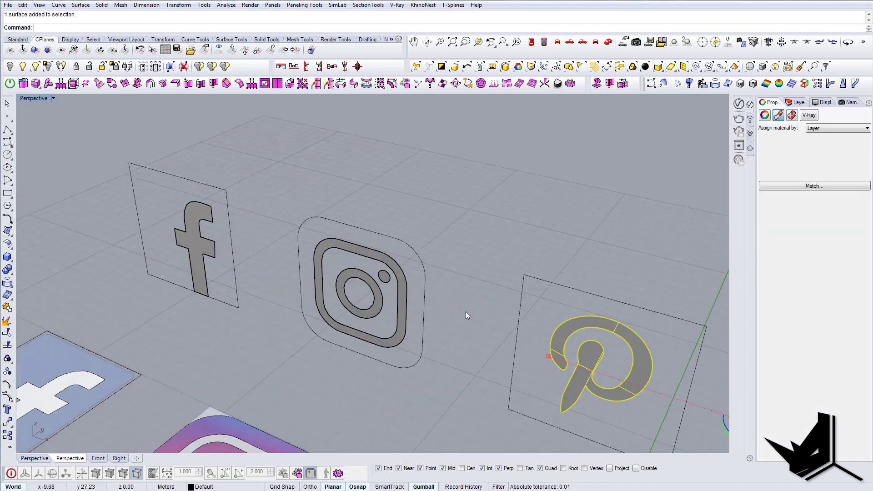
pyautogui.scroll(6, 358, 303)
pyautogui.keyDown('shift'); pyautogui.click(392, 293); pyautogui.keyUp('shift')
pyautogui.keyDown('shift'); pyautogui.click(403, 251); pyautogui.keyUp('shift')
pyautogui.keyDown('shift'); pyautogui.click(432, 253); pyautogui.keyUp('shift')
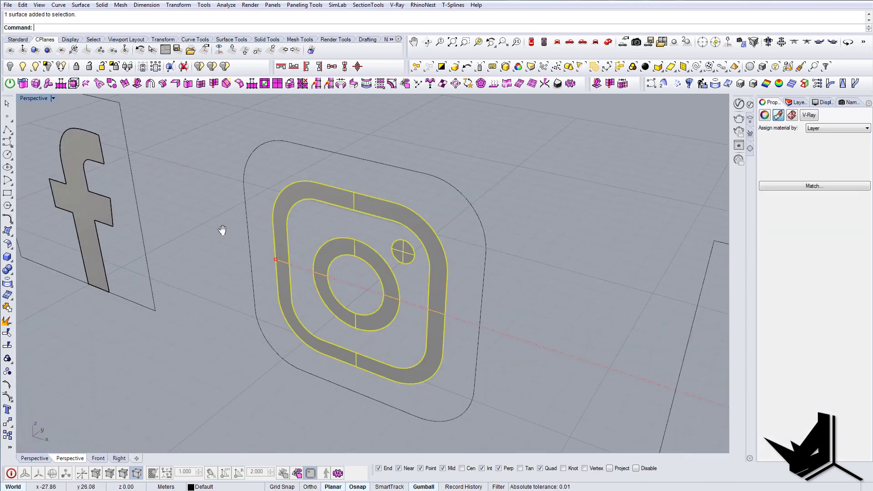
pyautogui.moveTo(222, 230)
pyautogui.keyDown('shift'); pyautogui.mouseDown(button='right')
pyautogui.moveTo(205, 226)
pyautogui.moveTo(214, 230)
pyautogui.mouseUp(button='right'); pyautogui.keyUp('shift')
pyautogui.keyDown('shift'); pyautogui.click(255, 252); pyautogui.keyUp('shift')
pyautogui.scroll(-8, 256, 251)
pyautogui.moveTo(349, 299); pyautogui.dragTo(438, 341, button='right')
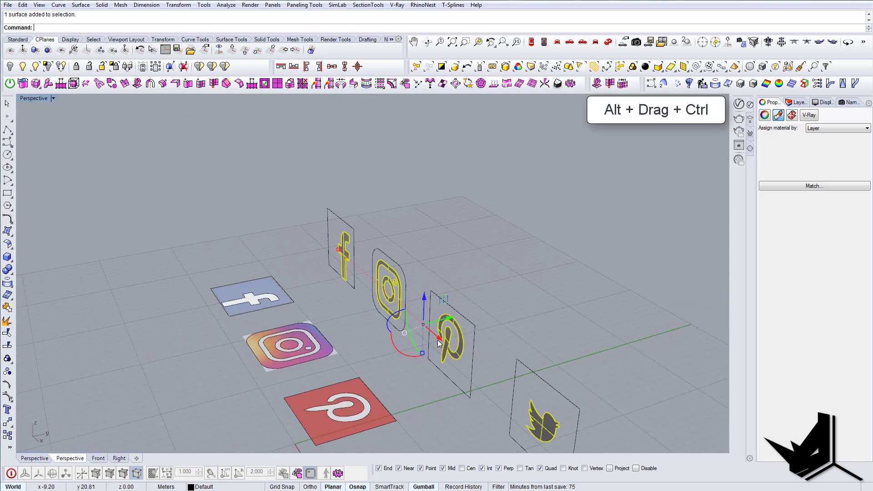
pyautogui.scroll(3, 438, 340)
pyautogui.keyDown('ctrl'); pyautogui.moveTo(408, 308); pyautogui.dragTo(404, 312); pyautogui.keyUp('ctrl')
pyautogui.press('Escape')
# Step: Create planar surfaces from the four outer frame outlines around the extruded logos
pyautogui.moveTo(412, 314); pyautogui.dragTo(460, 321, button='right')
pyautogui.scroll(-8, 460, 321)
pyautogui.moveTo(565, 308); pyautogui.dragTo(554, 351)
pyautogui.keyDown('shift'); pyautogui.click(493, 311); pyautogui.keyUp('shift')
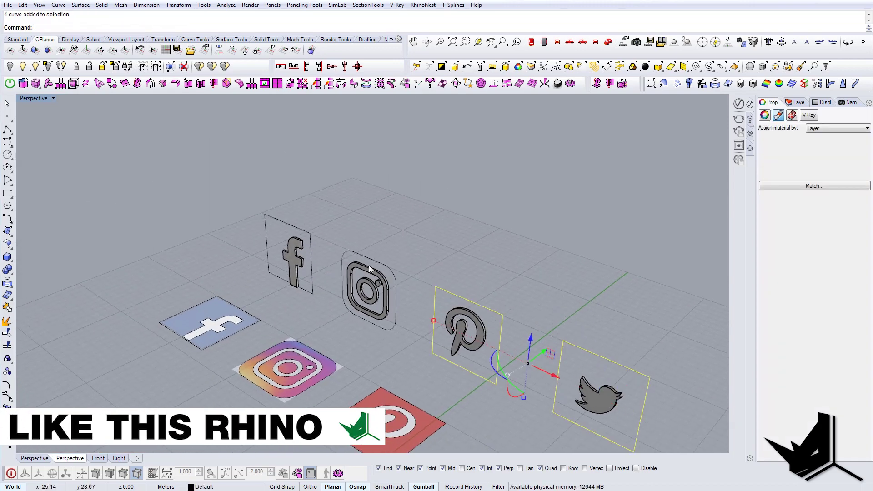
pyautogui.scroll(5, 357, 252)
pyautogui.keyDown('shift'); pyautogui.click(356, 254); pyautogui.keyUp('shift')
pyautogui.keyDown('shift'); pyautogui.click(266, 226); pyautogui.keyUp('shift')
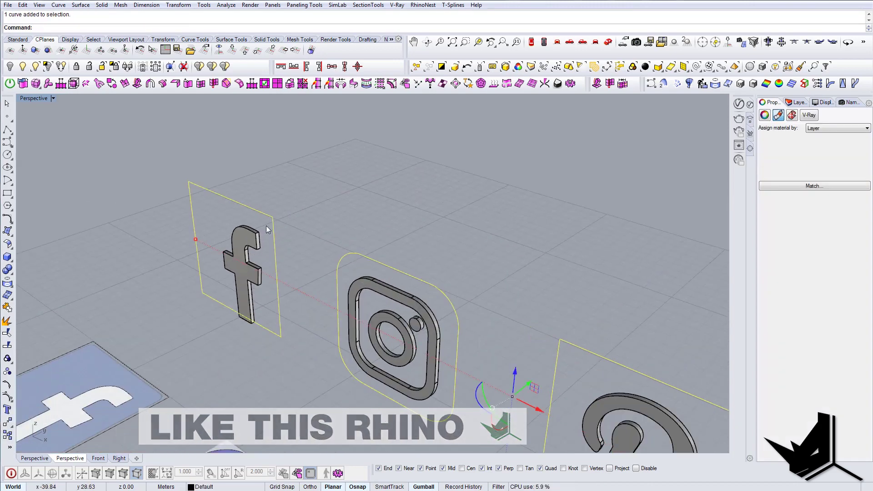
pyautogui.write('PS')
pyautogui.press('Return')
# Step: Select the four frame surfaces and extrude them backward into thick blocks behind the logos
pyautogui.scroll(-4, 478, 331)
pyautogui.click(479, 332)
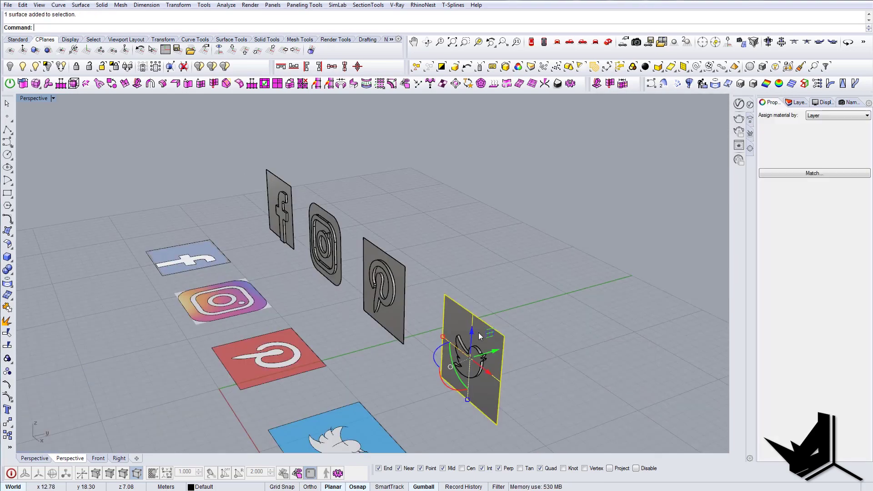
pyautogui.scroll(3, 402, 269)
pyautogui.scroll(-4, 461, 342)
pyautogui.scroll(5, 467, 342)
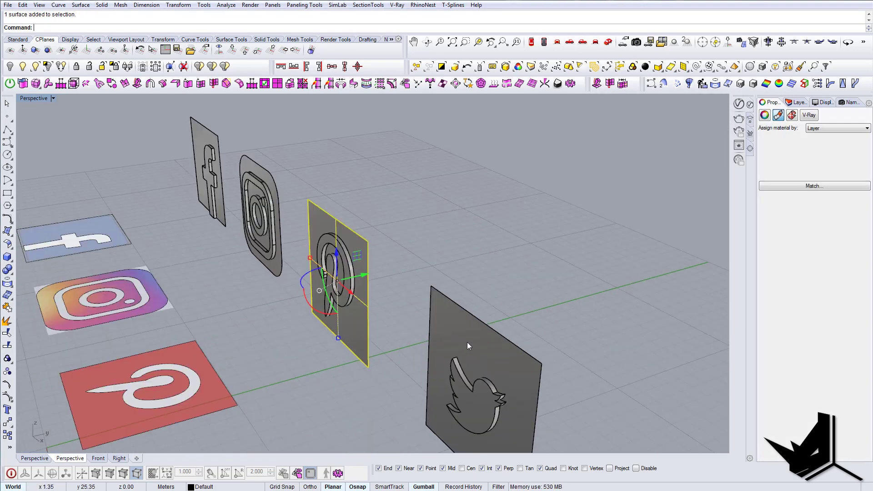
pyautogui.scroll(3, 475, 274)
pyautogui.keyDown('shift'); pyautogui.click(331, 205); pyautogui.keyUp('shift')
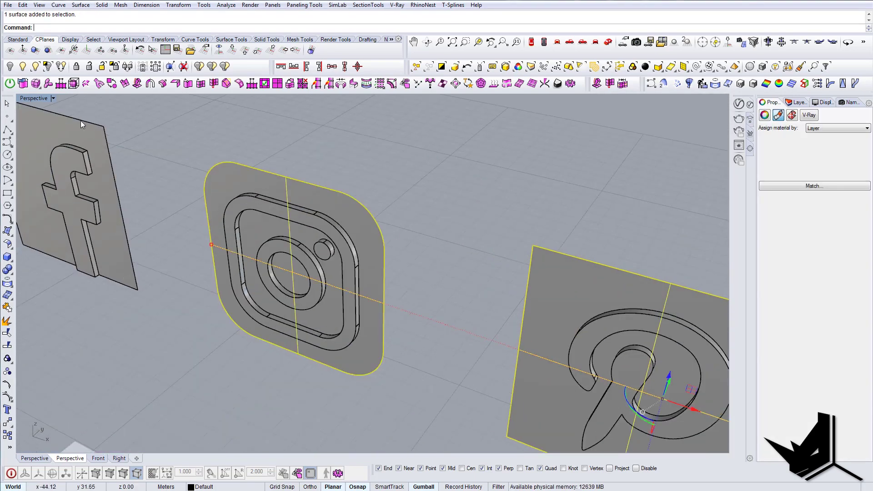
pyautogui.keyDown('shift'); pyautogui.click(81, 128); pyautogui.keyUp('shift')
pyautogui.scroll(-4, 149, 177)
pyautogui.keyDown('ctrl'); pyautogui.keyDown('alt'); pyautogui.moveTo(376, 265); pyautogui.dragTo(392, 256); pyautogui.keyUp('alt'); pyautogui.keyUp('ctrl')
pyautogui.click(364, 287)
# Step: Create the bold Arial solid text FACEBOOK, 1 m high and 1 m thick, and place it in front of the Facebook block
pyautogui.moveTo(364, 286); pyautogui.dragTo(214, 267, button='right')
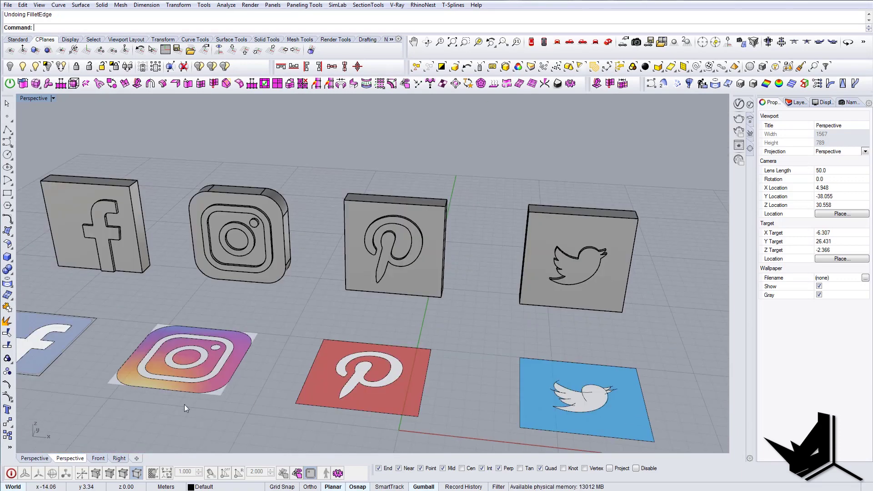
pyautogui.moveTo(185, 404); pyautogui.dragTo(383, 287, button='right')
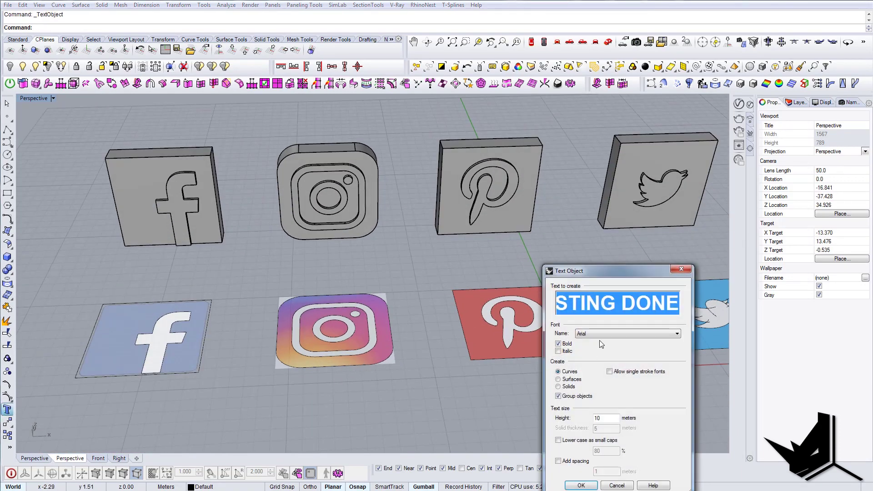
pyautogui.write('FACEBOOK')
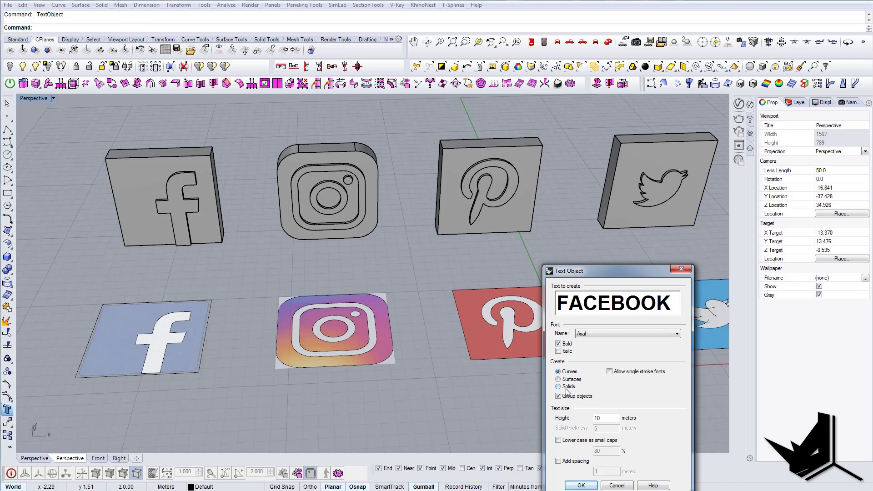
pyautogui.click(558, 387)
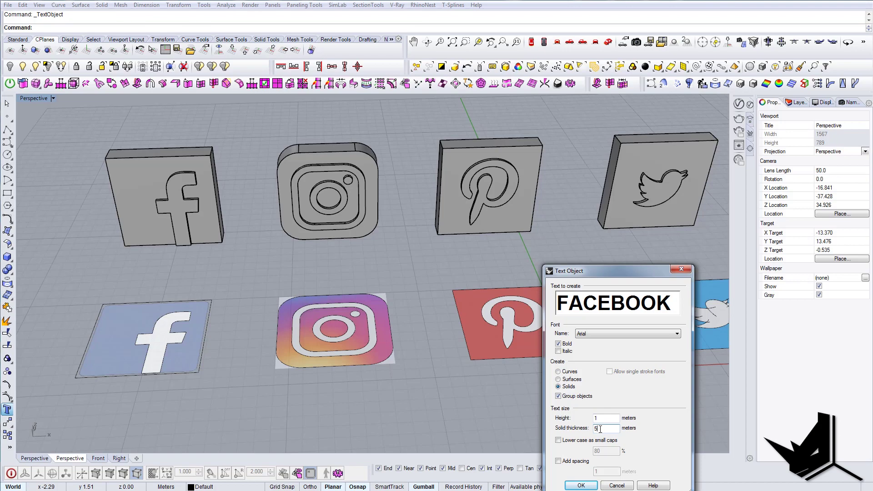
pyautogui.click(582, 486)
pyautogui.scroll(-8, 324, 320)
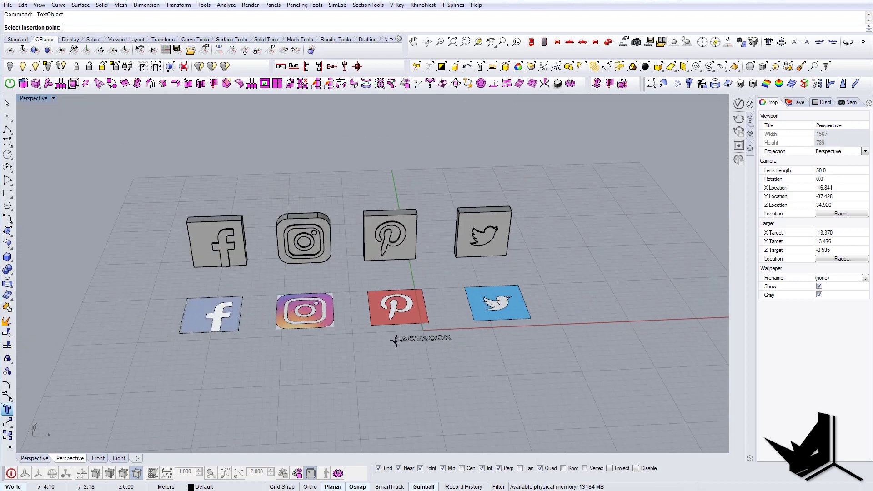
pyautogui.scroll(5, 324, 320)
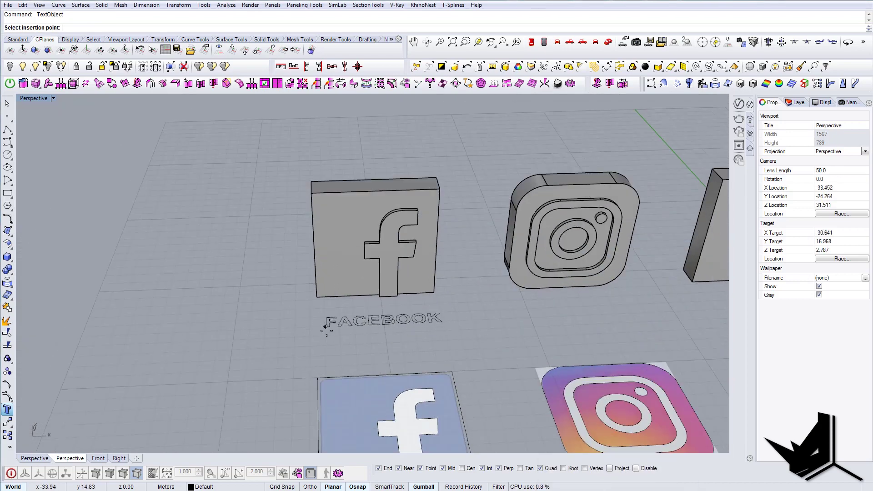
pyautogui.click(318, 337)
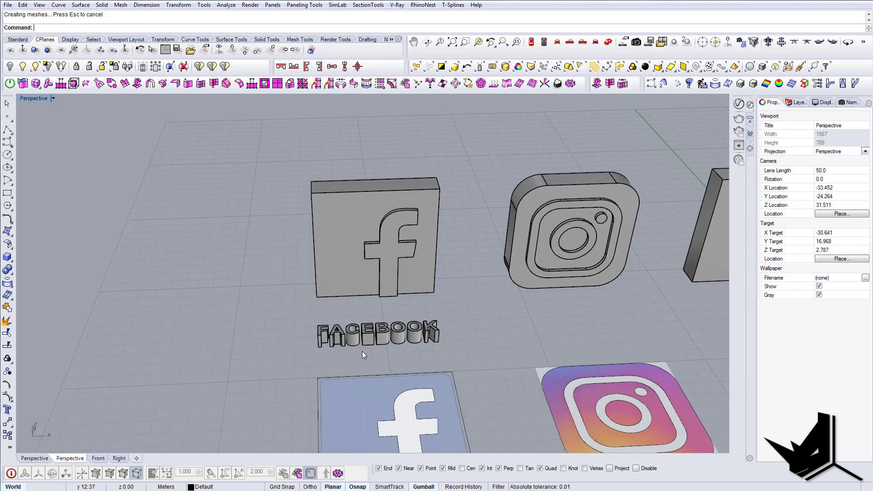
# Step: Reduce the FACEBOOK text's thickness to 0.2 m with a vertical one-dimensional scale
pyautogui.moveTo(318, 337)
pyautogui.mouseDown(button='right')
pyautogui.moveTo(289, 303)
pyautogui.moveTo(320, 332)
pyautogui.mouseUp(button='right')
pyautogui.scroll(6, 320, 332)
pyautogui.moveTo(410, 343); pyautogui.dragTo(468, 362, button='right')
pyautogui.scroll(4, 408, 313)
pyautogui.moveTo(408, 313); pyautogui.dragTo(433, 318, button='right')
pyautogui.click(433, 319)
pyautogui.scroll(-7, 445, 319)
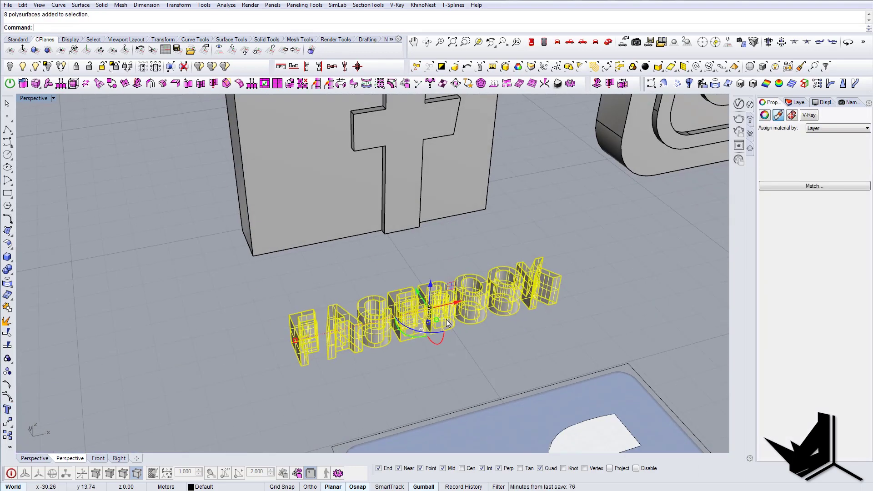
pyautogui.scroll(2, 557, 302)
pyautogui.write('s1')
pyautogui.press('Return')
pyautogui.click(564, 301)
pyautogui.click(564, 267)
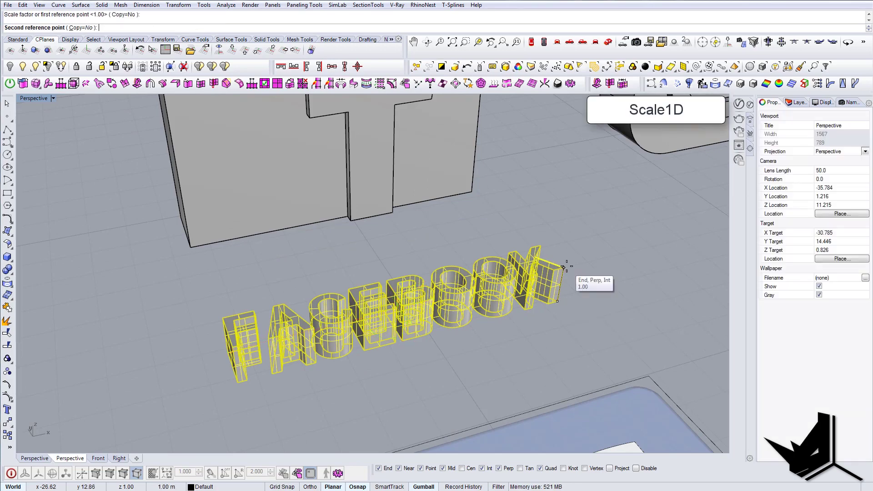
pyautogui.write('0.2')
pyautogui.press('Return')
pyautogui.moveTo(375, 275); pyautogui.dragTo(296, 248, button='right')
pyautogui.click(464, 305)
# Step: Create a second FACEBOOK text in bold Batang as 1 m high surfaces and place it in front of the Instagram block
pyautogui.scroll(-5, 464, 305)
pyautogui.scroll(4, 402, 351)
pyautogui.scroll(-4, 403, 311)
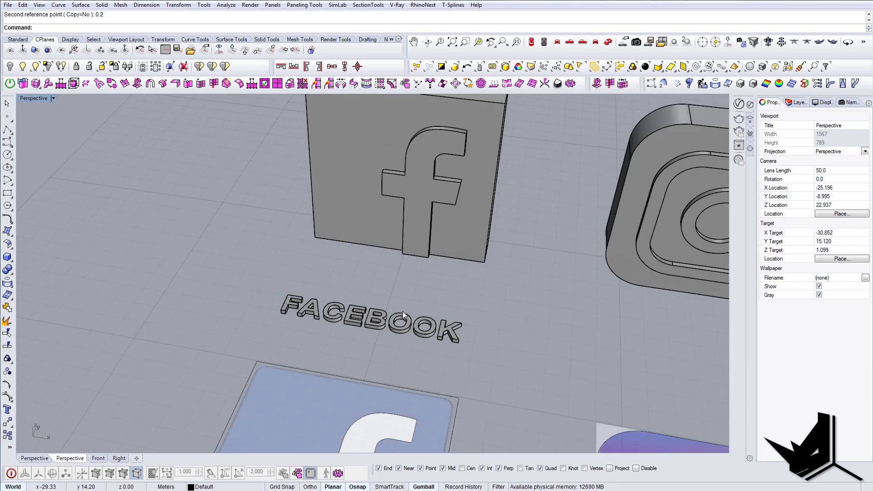
pyautogui.keyDown('shift'); pyautogui.moveTo(402, 311); pyautogui.dragTo(338, 280, button='right'); pyautogui.keyUp('shift')
pyautogui.click(7, 410)
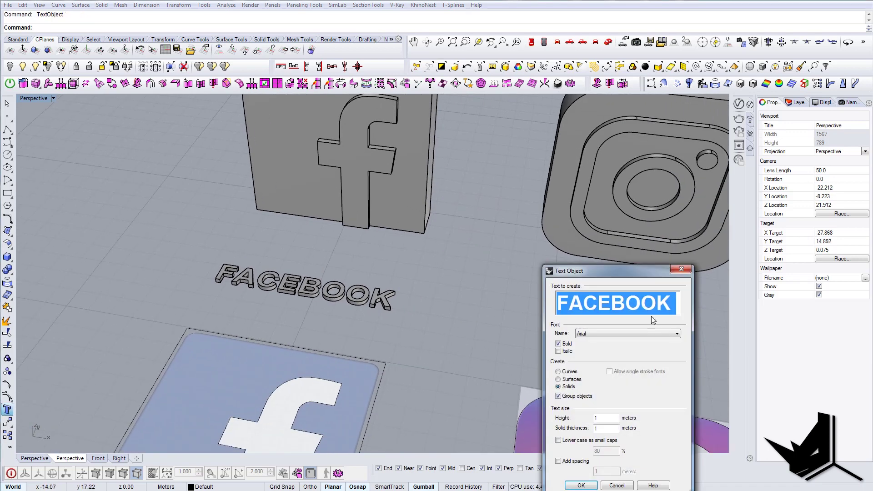
pyautogui.click(628, 332)
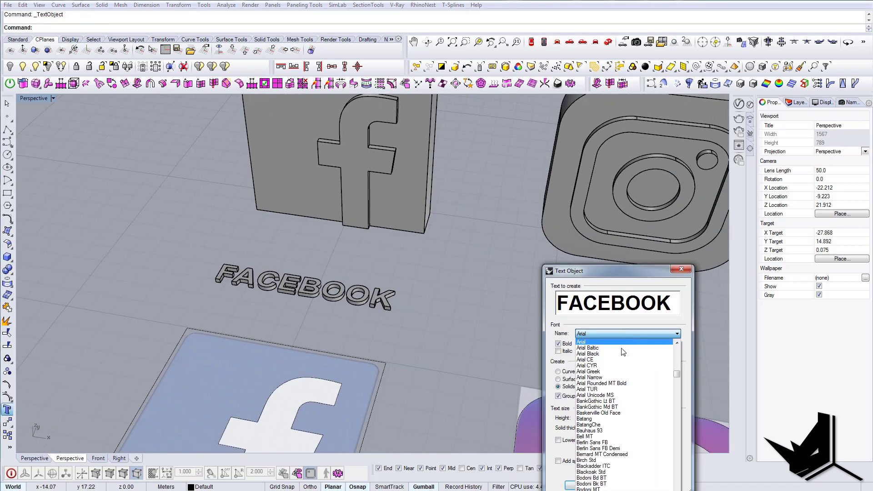
pyautogui.click(601, 419)
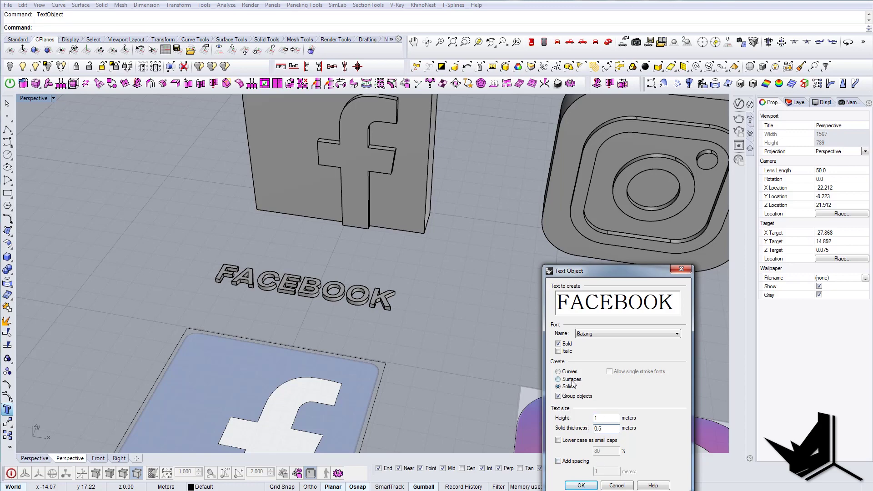
pyautogui.click(585, 486)
pyautogui.keyDown('shift'); pyautogui.moveTo(496, 336); pyautogui.dragTo(416, 306, button='right'); pyautogui.keyUp('shift')
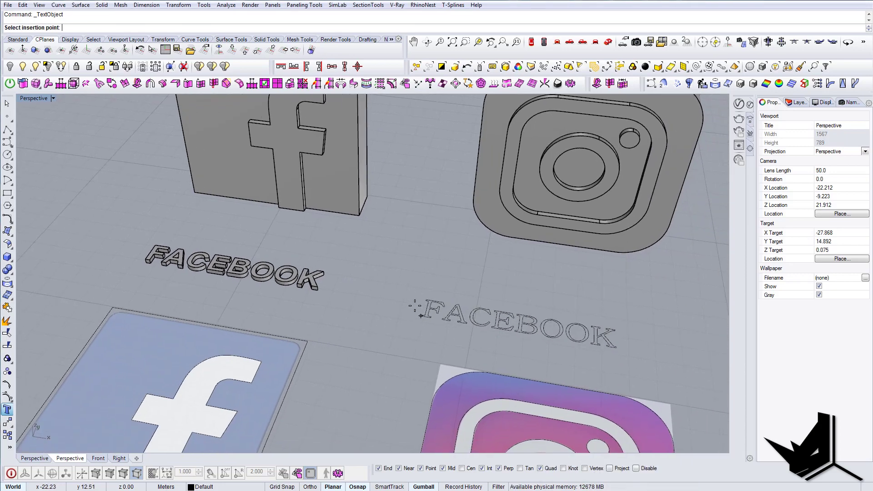
pyautogui.click(415, 305)
# Step: Create a third FACEBOOK text in bold Cambria as 1 m high curves and place it in front of the Pinterest block
pyautogui.keyDown('shift'); pyautogui.moveTo(528, 321); pyautogui.dragTo(366, 307, button='right'); pyautogui.keyUp('shift')
pyautogui.scroll(8, 375, 306)
pyautogui.scroll(-9, 386, 310)
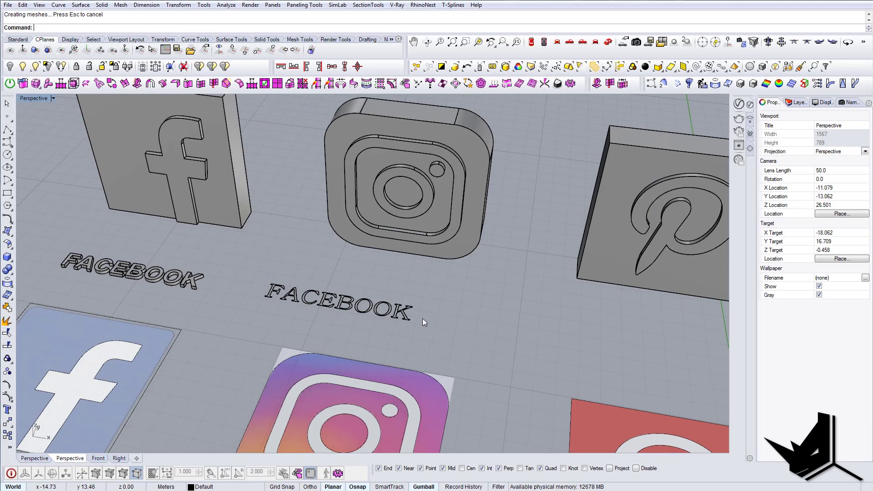
pyautogui.rightClick(431, 338)
pyautogui.click(598, 337)
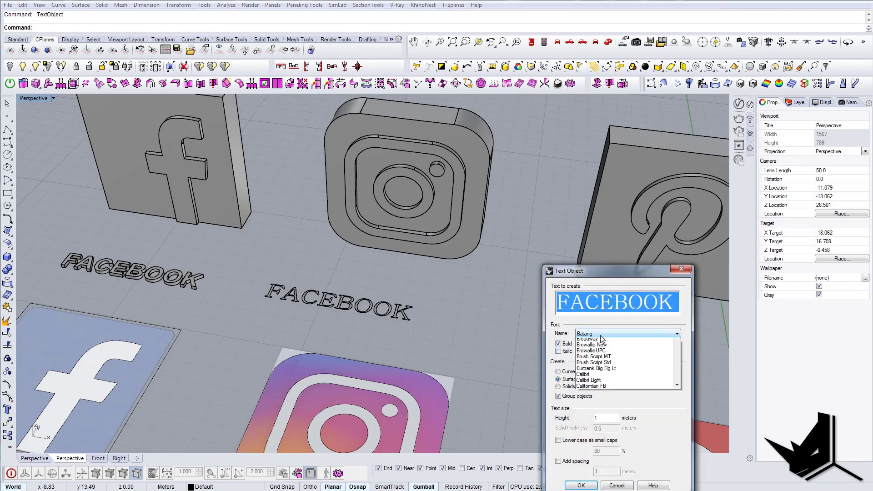
pyautogui.scroll(-5, 632, 427)
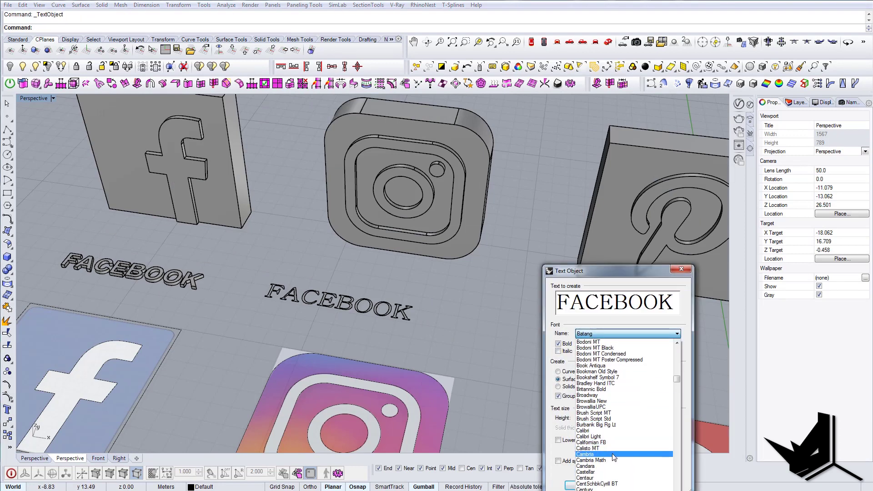
pyautogui.click(618, 441)
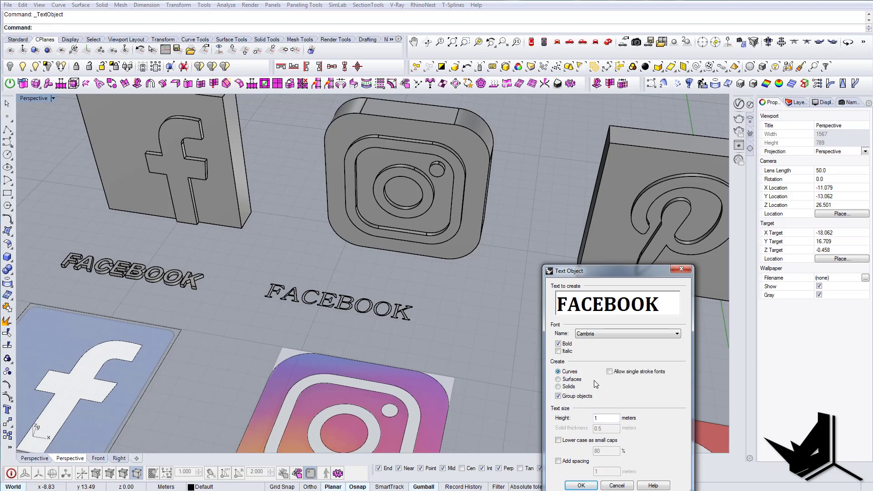
pyautogui.click(582, 486)
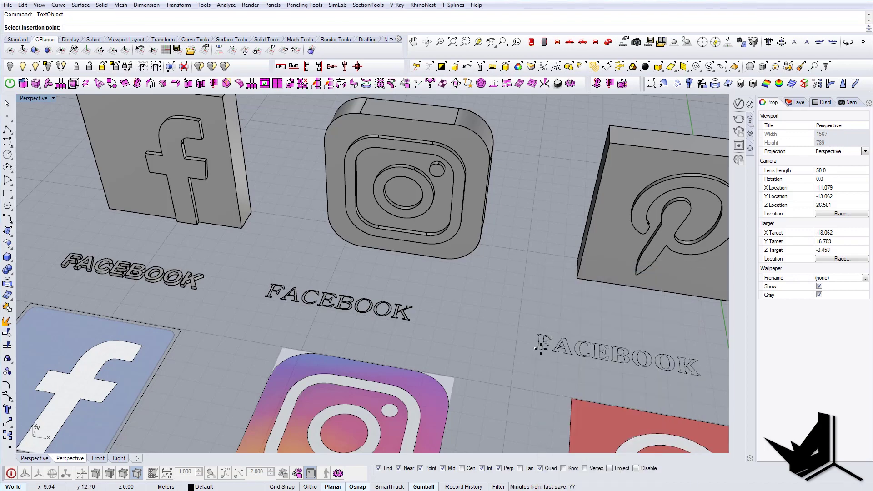
pyautogui.keyDown('shift'); pyautogui.moveTo(539, 348); pyautogui.dragTo(470, 326, button='right'); pyautogui.keyUp('shift')
pyautogui.click(419, 331)
pyautogui.scroll(-2, 470, 327)
pyautogui.click(470, 331)
pyautogui.scroll(-1, 470, 333)
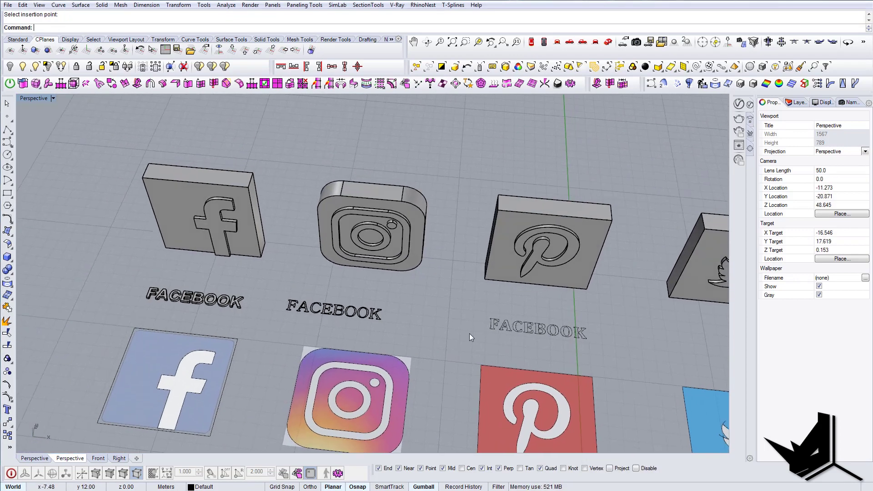
# Step: Explode the Cambria FACEBOOK text in front of the Pinterest block into separate curve segments
pyautogui.scroll(8, 419, 323)
pyautogui.click(514, 346)
pyautogui.scroll(-3, 514, 347)
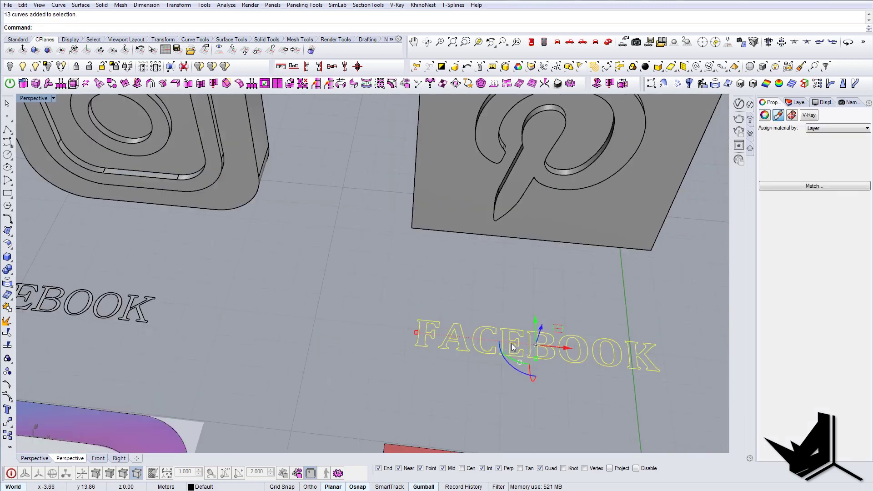
pyautogui.scroll(3, 507, 348)
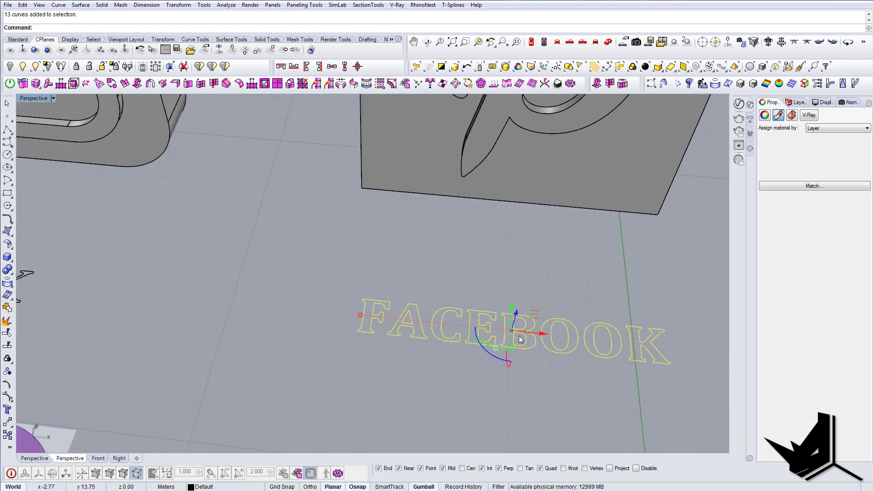
pyautogui.click(8, 399)
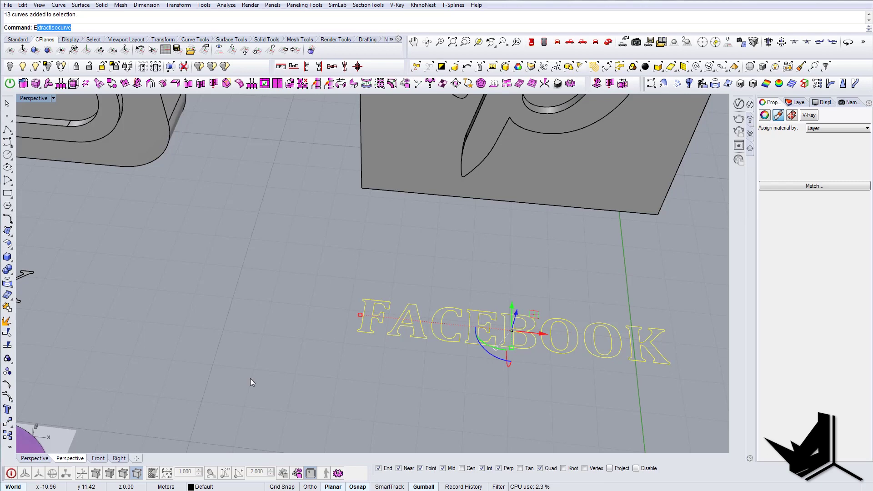
pyautogui.scroll(5, 379, 318)
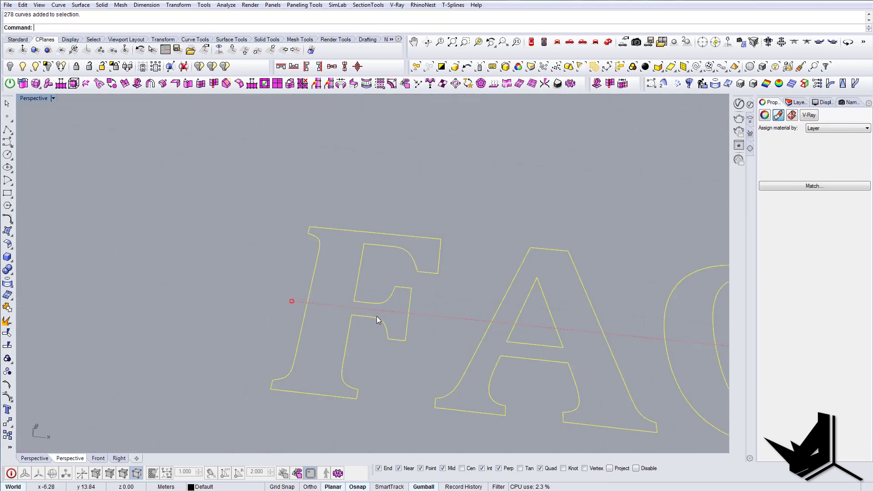
pyautogui.press('Escape')
# Step: Select individual segments of the exploded letter F to check how its outline is divided
pyautogui.click(377, 316)
pyautogui.scroll(4, 377, 327)
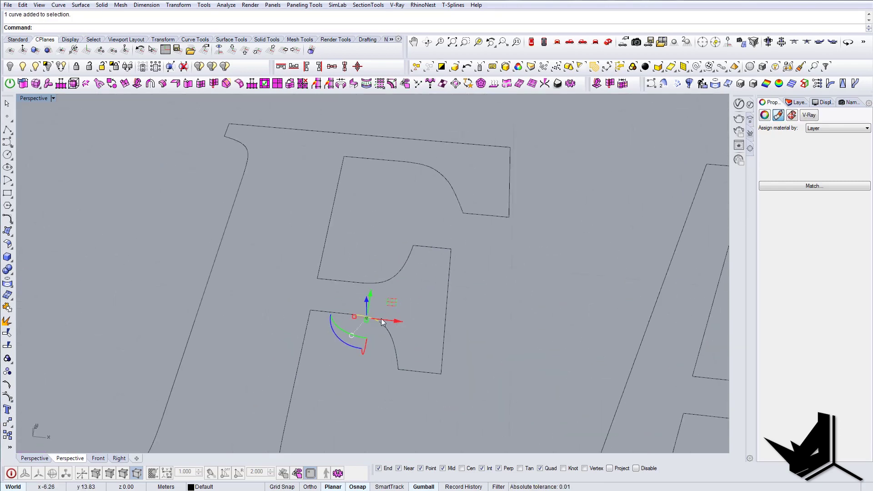
pyautogui.scroll(-3, 391, 345)
pyautogui.click(355, 399)
pyautogui.scroll(-5, 381, 355)
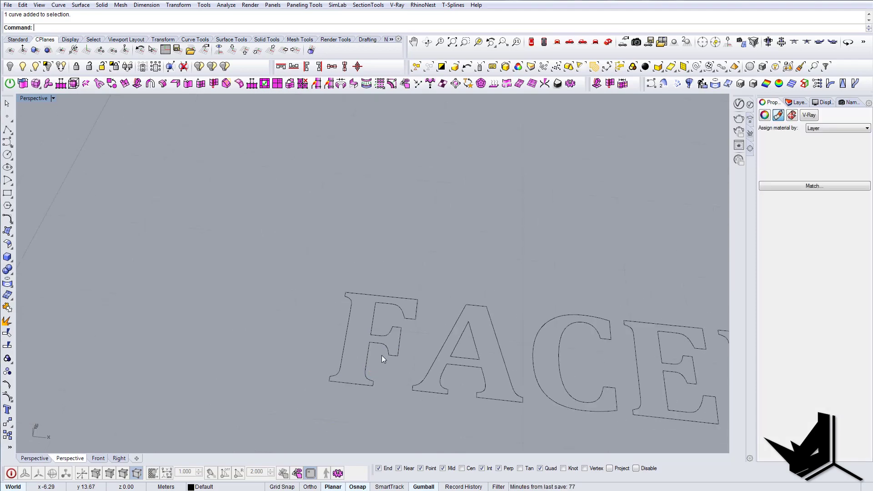
pyautogui.scroll(-10, 374, 331)
pyautogui.keyDown('shift'); pyautogui.moveTo(336, 295); pyautogui.dragTo(452, 257, button='right'); pyautogui.keyUp('shift')
pyautogui.keyDown('shift'); pyautogui.moveTo(391, 232); pyautogui.dragTo(246, 269, button='right'); pyautogui.keyUp('shift')
pyautogui.scroll(-4, 434, 252)
pyautogui.moveTo(318, 272); pyautogui.dragTo(355, 254, button='right')
pyautogui.keyDown('shift'); pyautogui.moveTo(355, 255); pyautogui.dragTo(436, 285, button='right'); pyautogui.keyUp('shift')
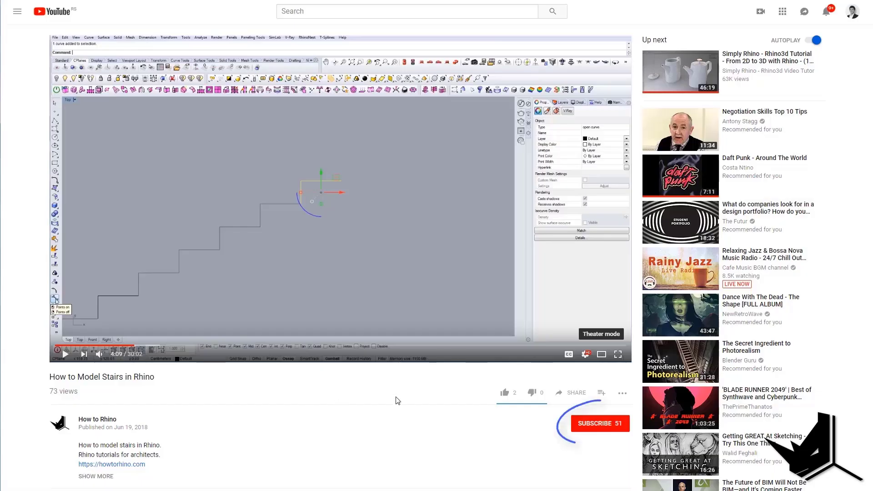
# Step: Subscribe to the How to Rhino channel from its stairs modeling video on YouTube
pyautogui.click(609, 427)
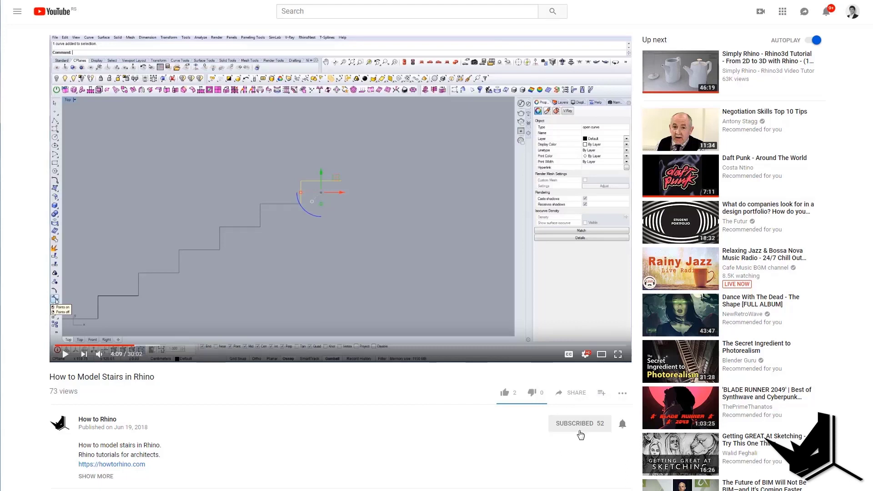